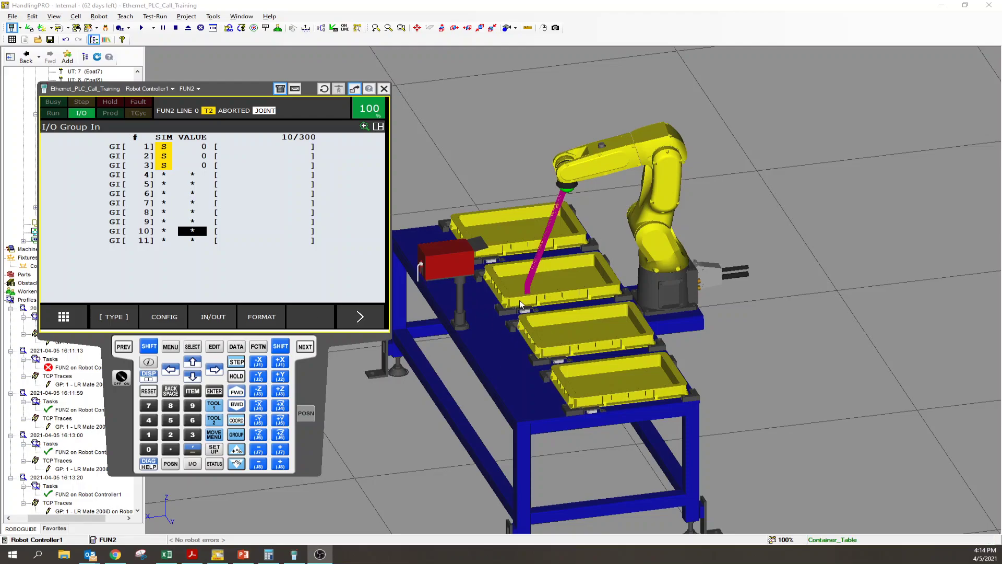
- Orbit and zoom the 3-D view around the robot cell and table
scroll(521, 302, down, 3)
scroll(521, 305, up, 3)
drag(521, 305, 527, 362)
scroll(569, 293, up, 3)
scroll(570, 292, down, 3)
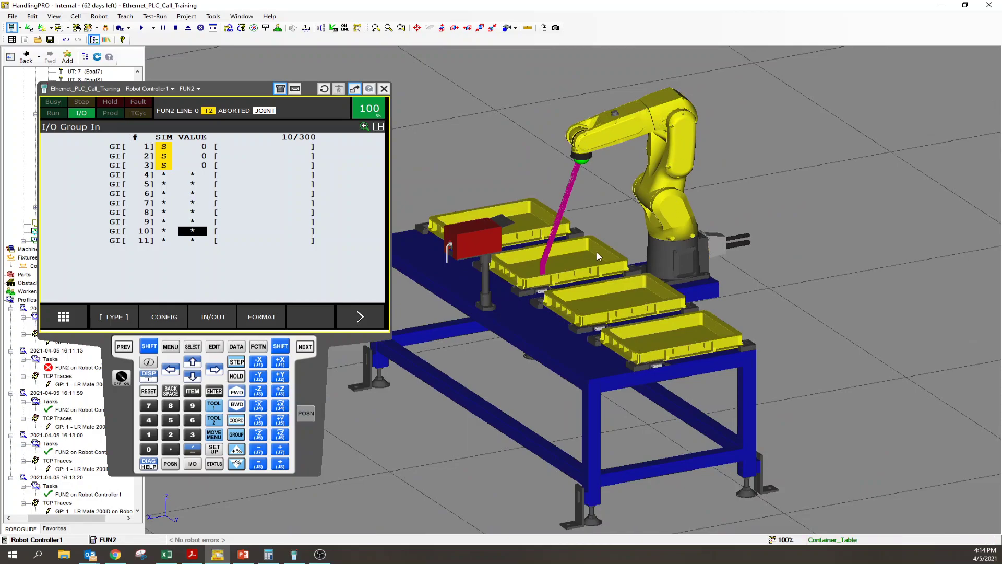
drag(590, 255, 540, 288)
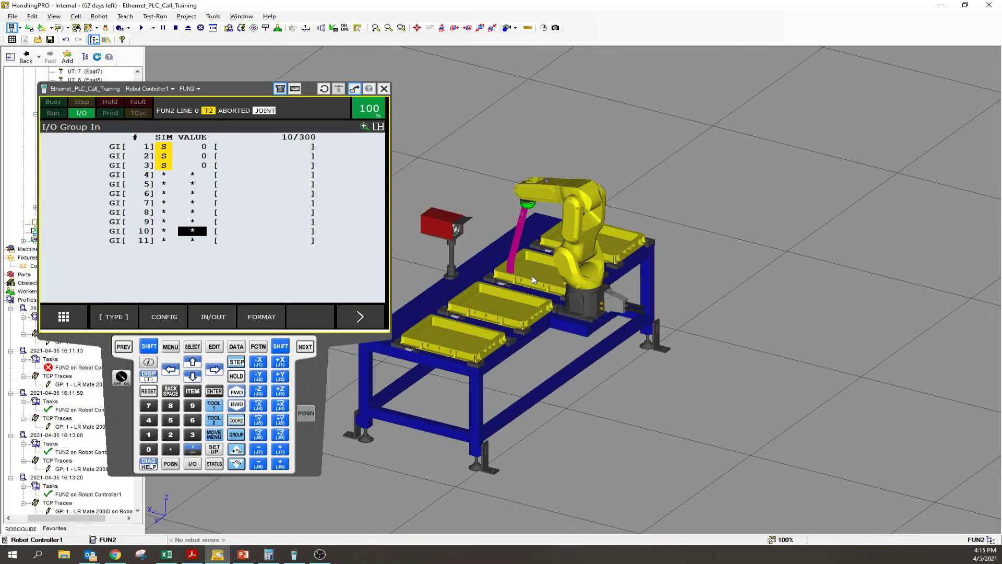
scroll(535, 280, down, 2)
scroll(526, 265, up, 3)
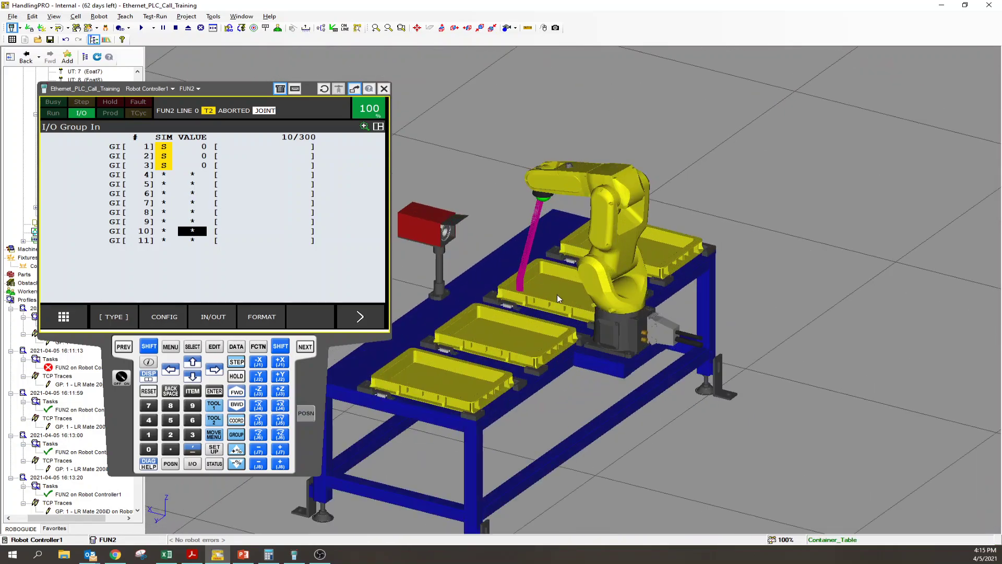
drag(557, 295, 618, 303)
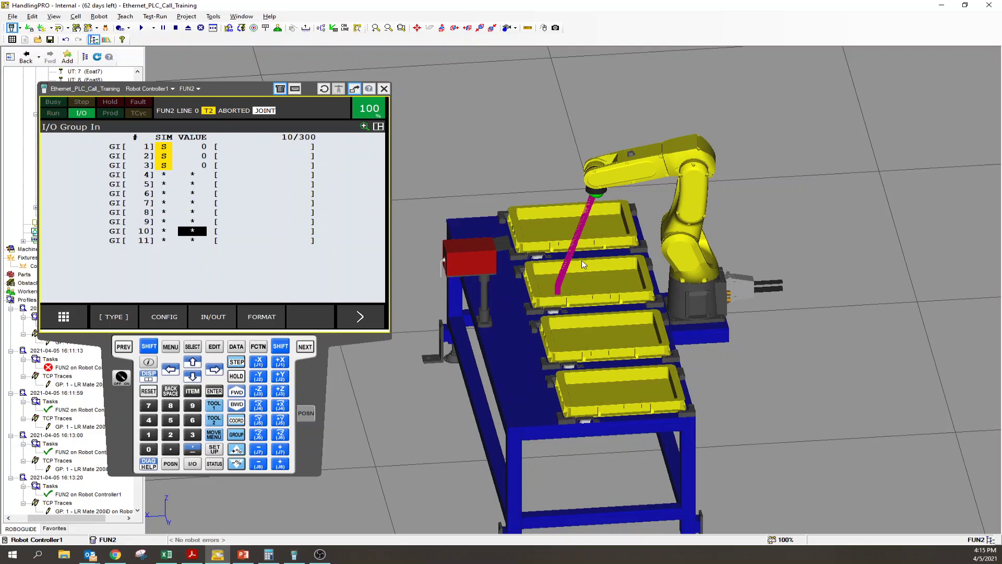
drag(563, 287, 628, 309)
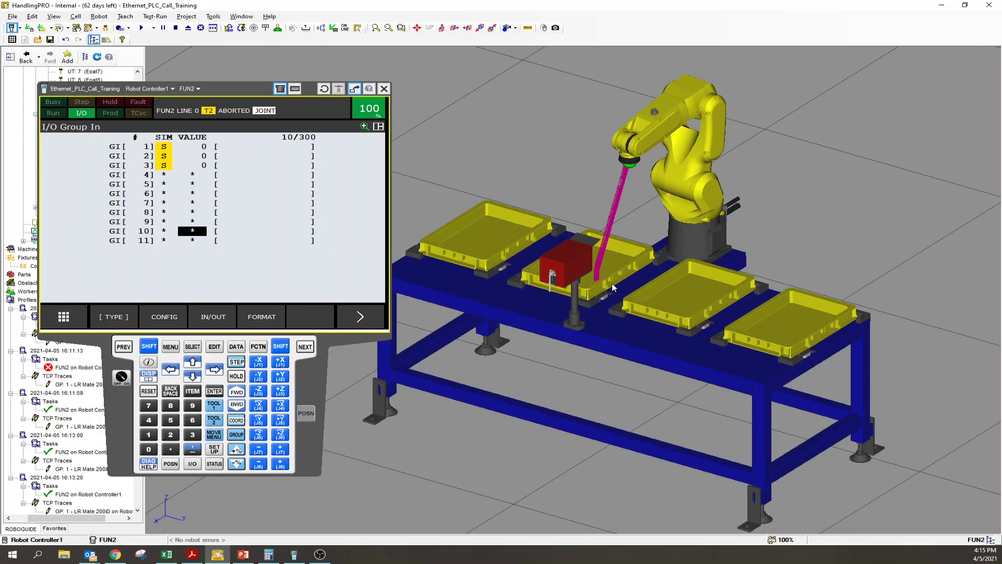
mouse_move(611, 283)
mouse_down()
mouse_move(627, 250)
mouse_move(625, 272)
mouse_up()
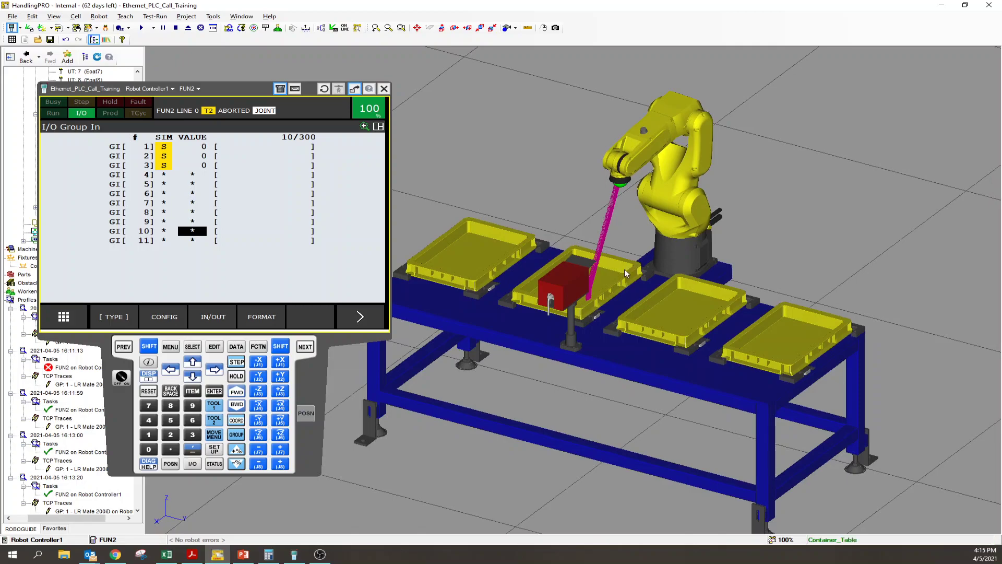
drag(624, 326, 605, 324)
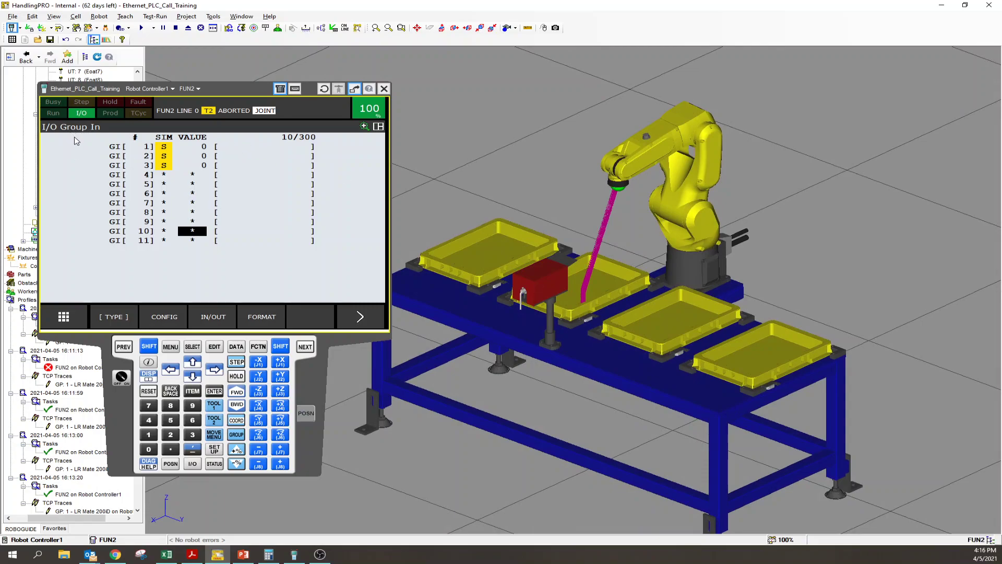
- Show the Digital output list on the pendant and switch DO[5] OFF
click(192, 463)
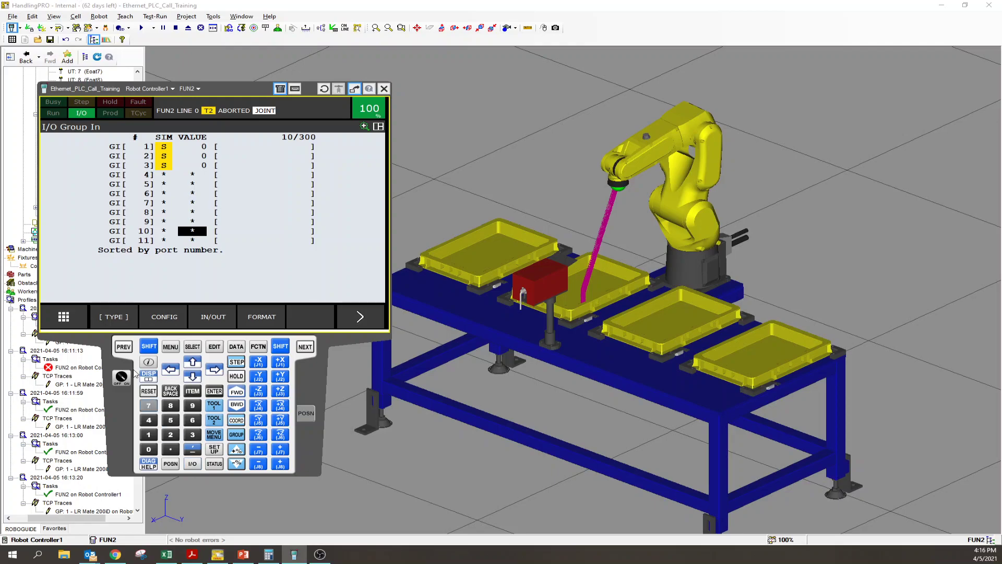
click(119, 314)
click(82, 228)
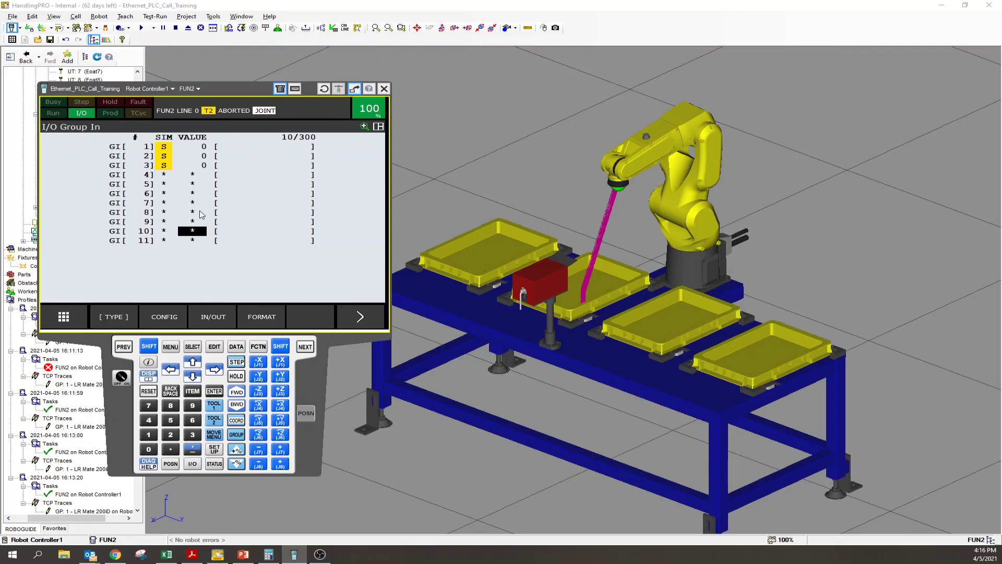
click(114, 319)
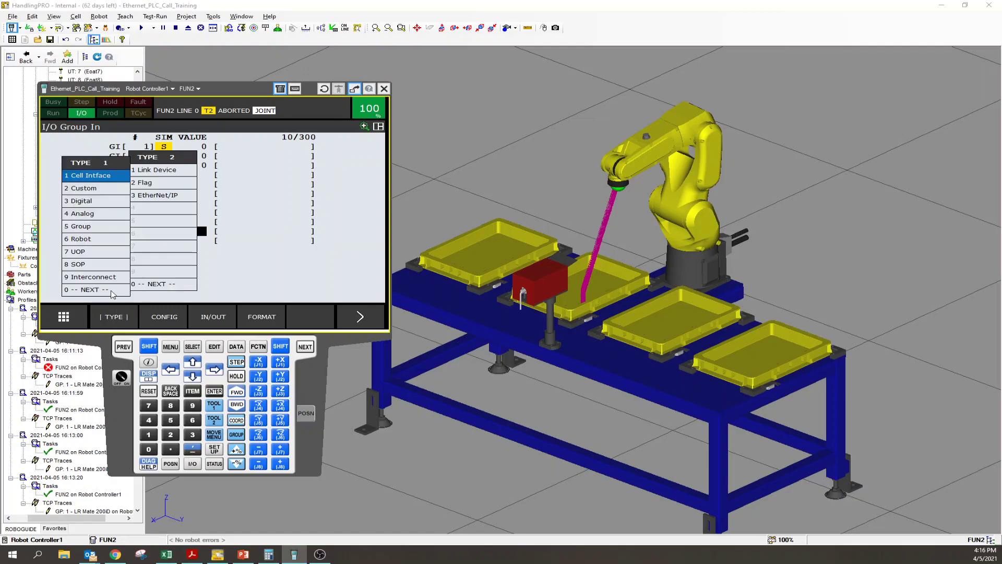
click(84, 201)
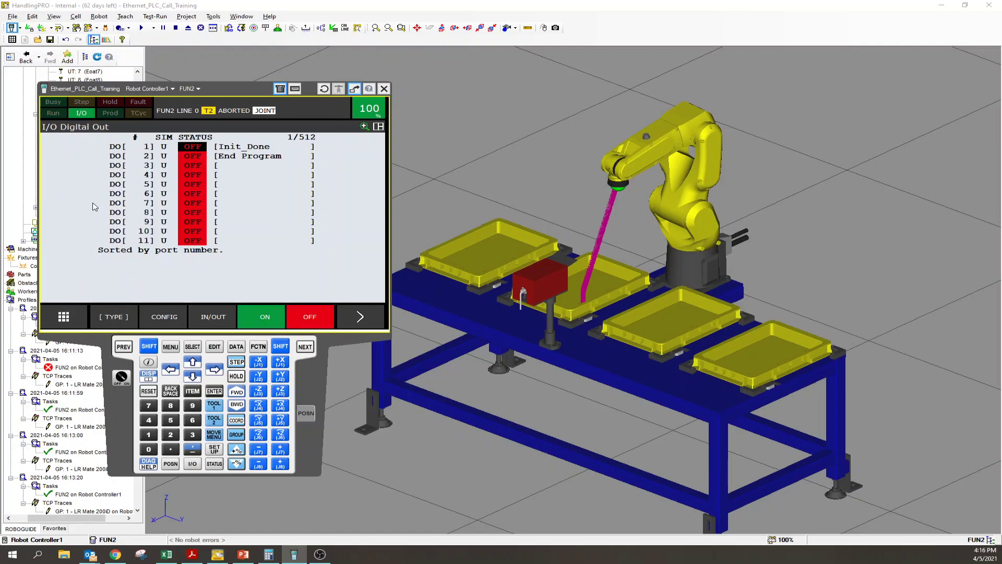
click(193, 165)
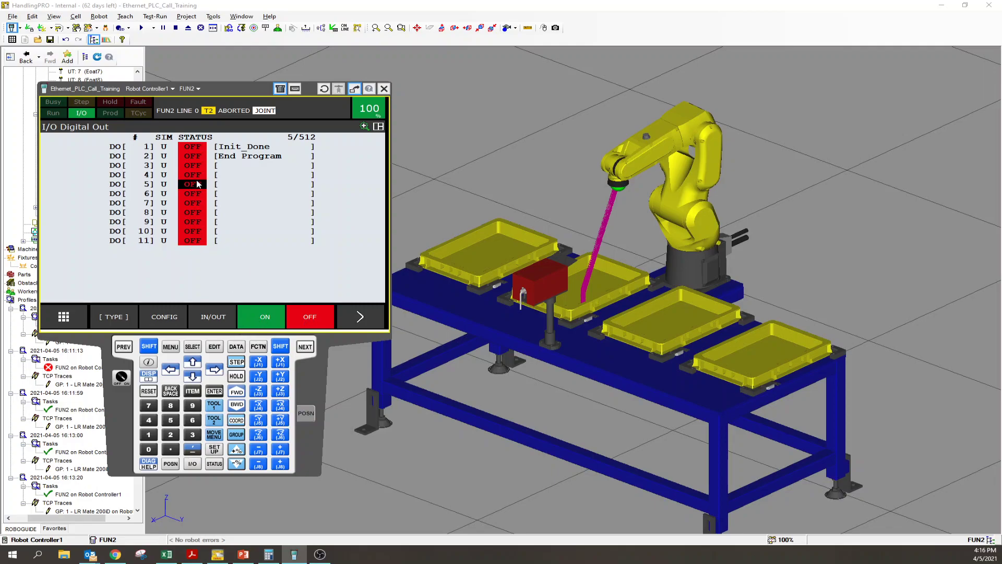
click(309, 316)
mouse_move(227, 89)
mouse_down()
mouse_move(240, 96)
mouse_move(241, 79)
mouse_move(236, 88)
mouse_up()
- Return the pendant to the Group In list and open its CONFIG screen
click(199, 467)
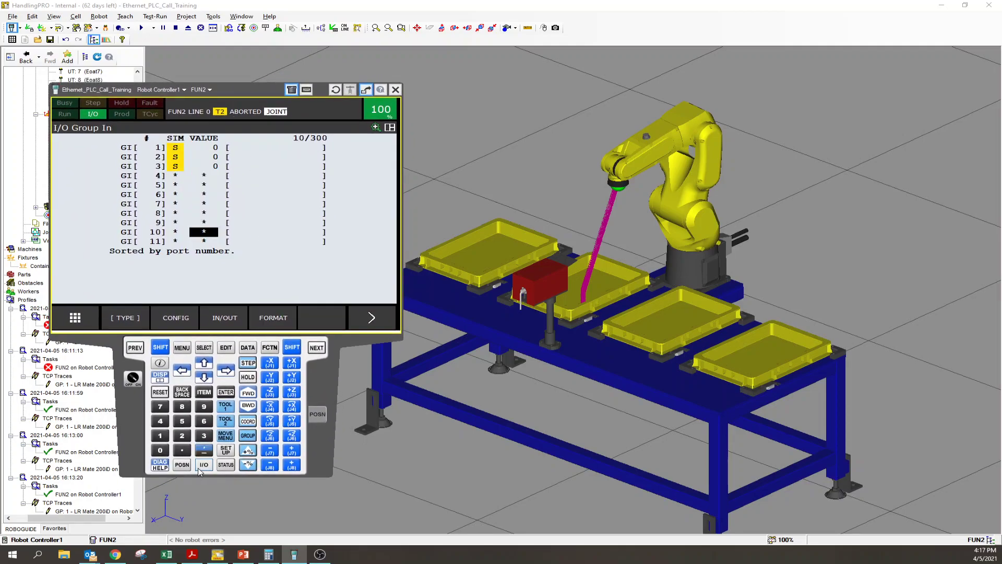
click(194, 150)
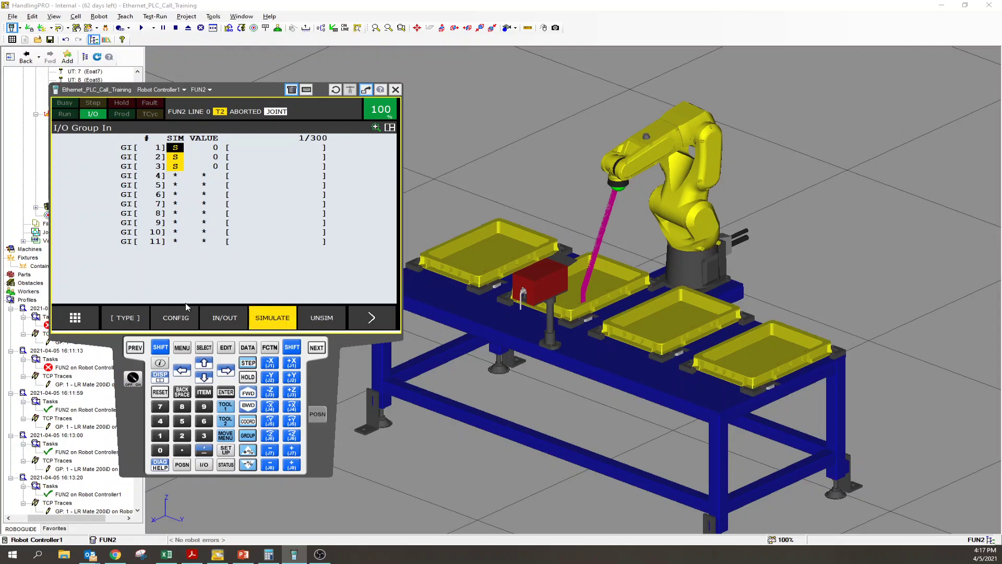
click(176, 323)
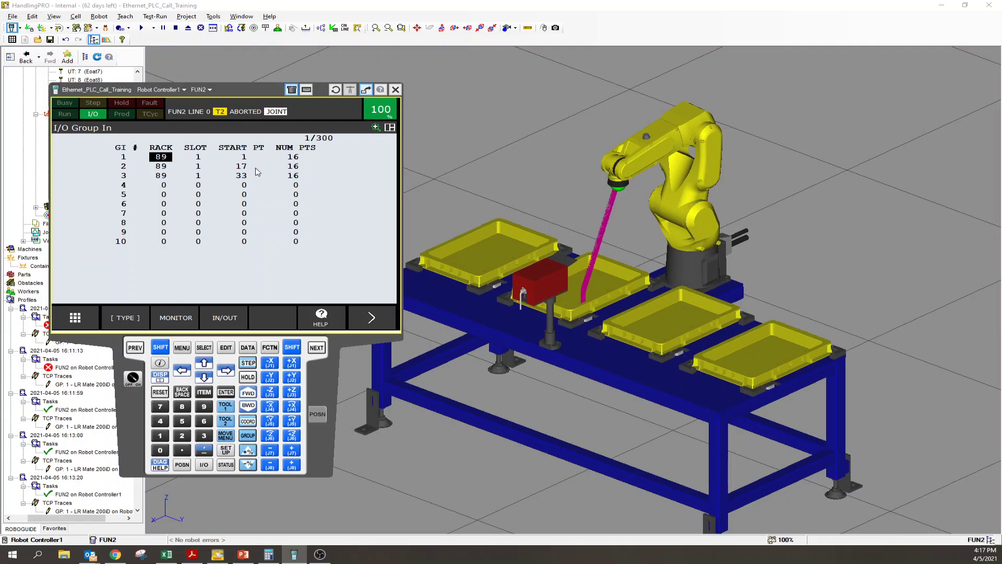
- Check the GI 1–3 rack and slot entries: rack 89, slot 1
key(Down)
key(Down)
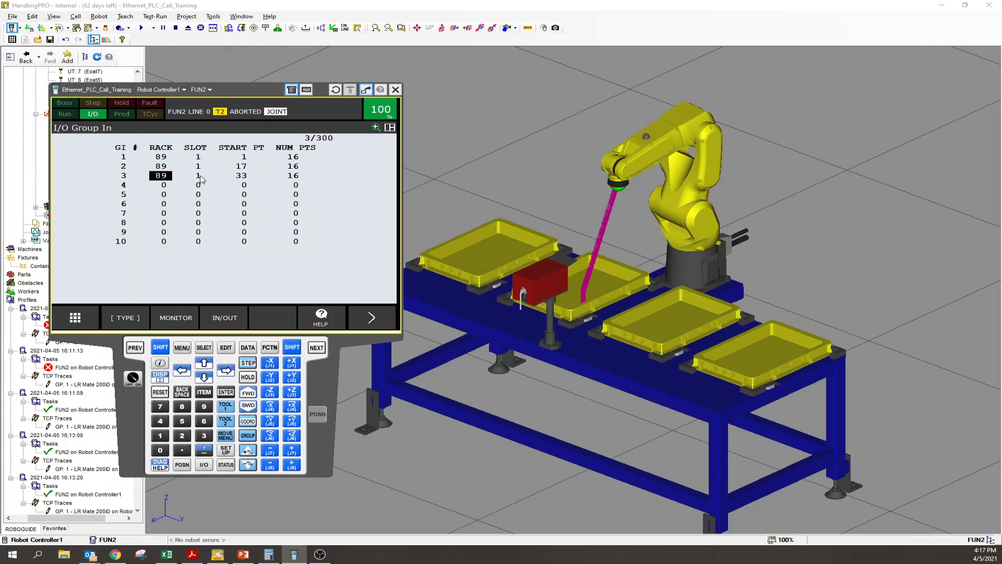
click(195, 159)
click(196, 168)
click(197, 178)
click(165, 159)
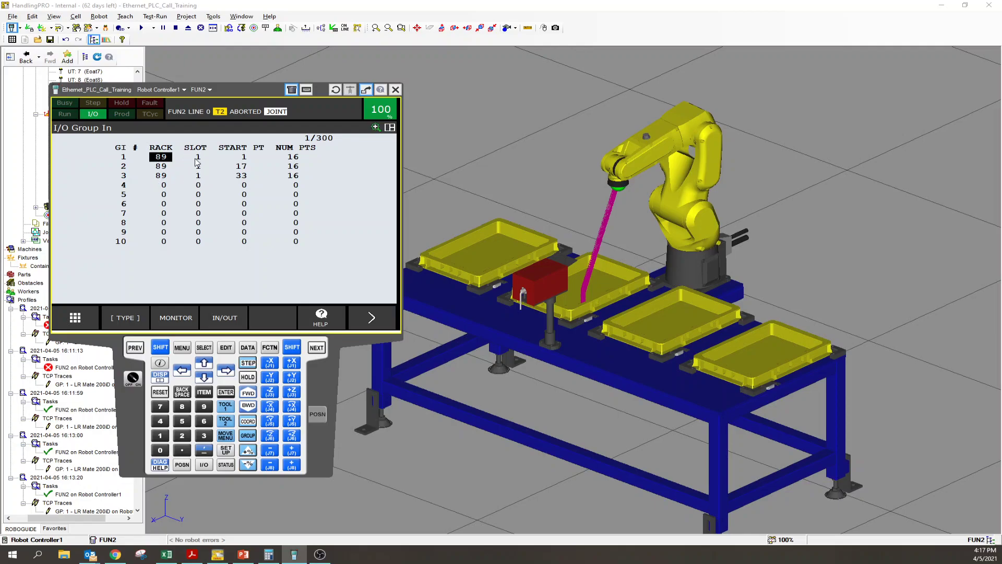
click(162, 167)
key(Right)
click(164, 176)
click(161, 157)
- Check the GI 1–3 point counts, 16 points each
click(295, 158)
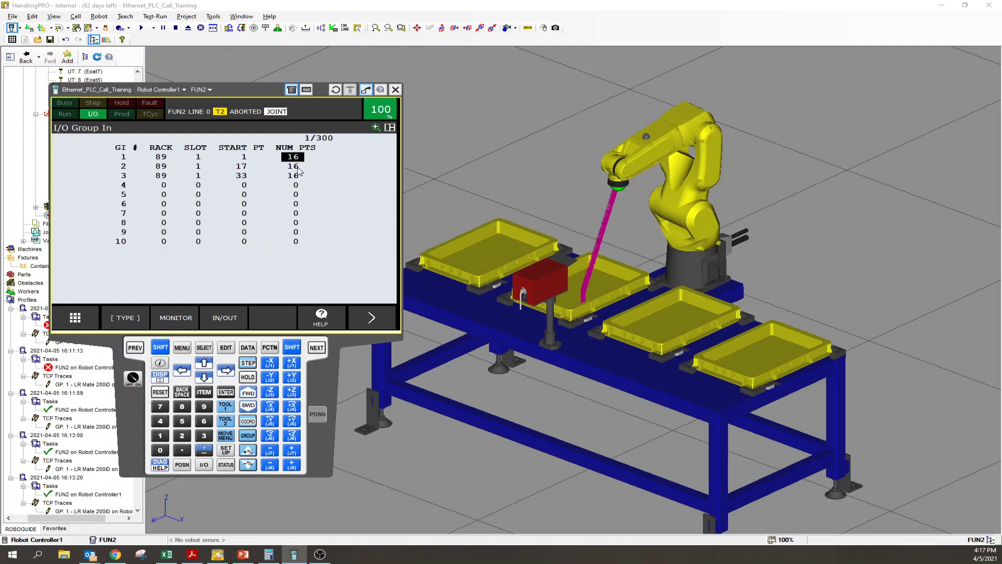
click(295, 167)
click(296, 176)
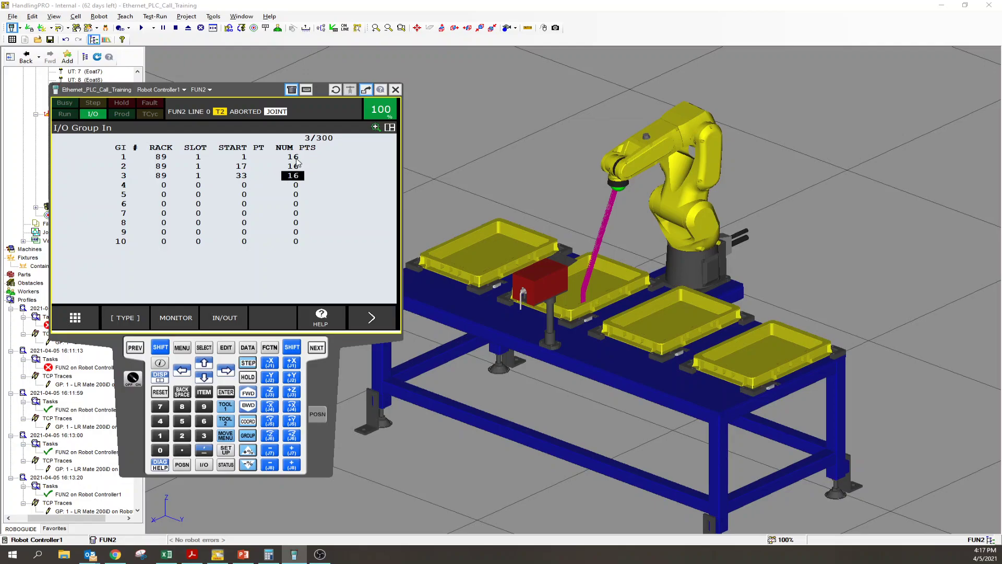
click(297, 159)
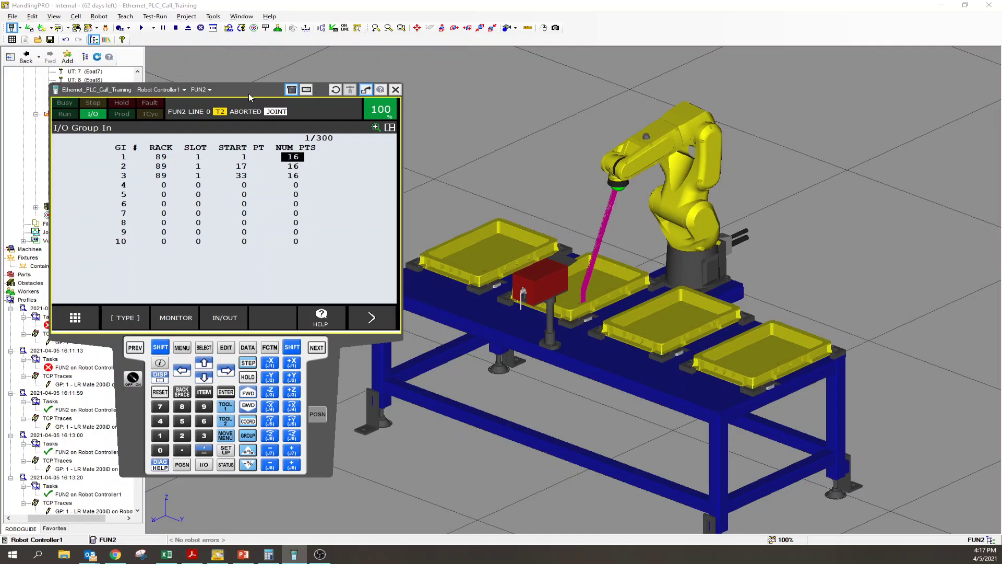
drag(248, 93, 228, 77)
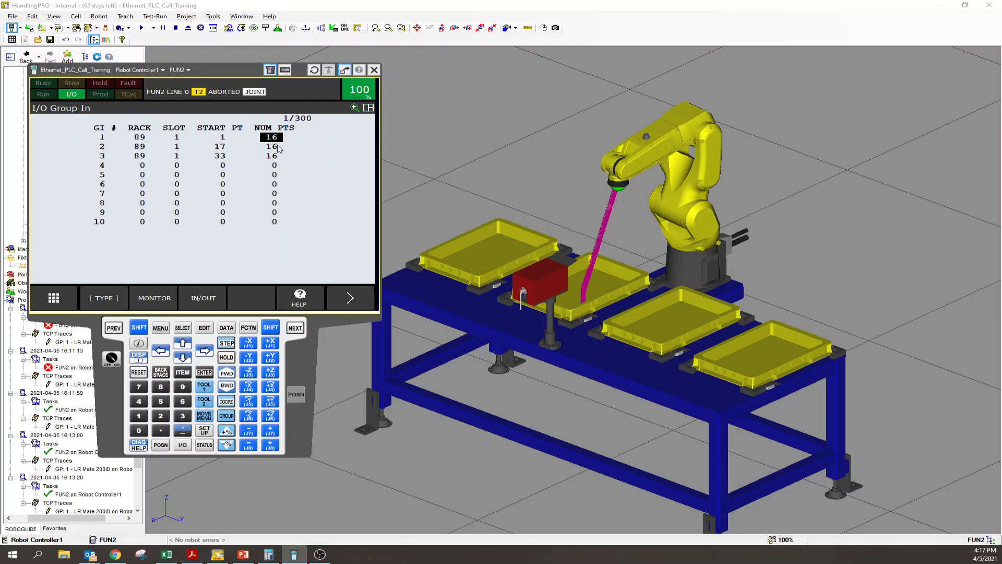
- Bring up Calculator, clear it, and switch it to Programmer mode
click(270, 557)
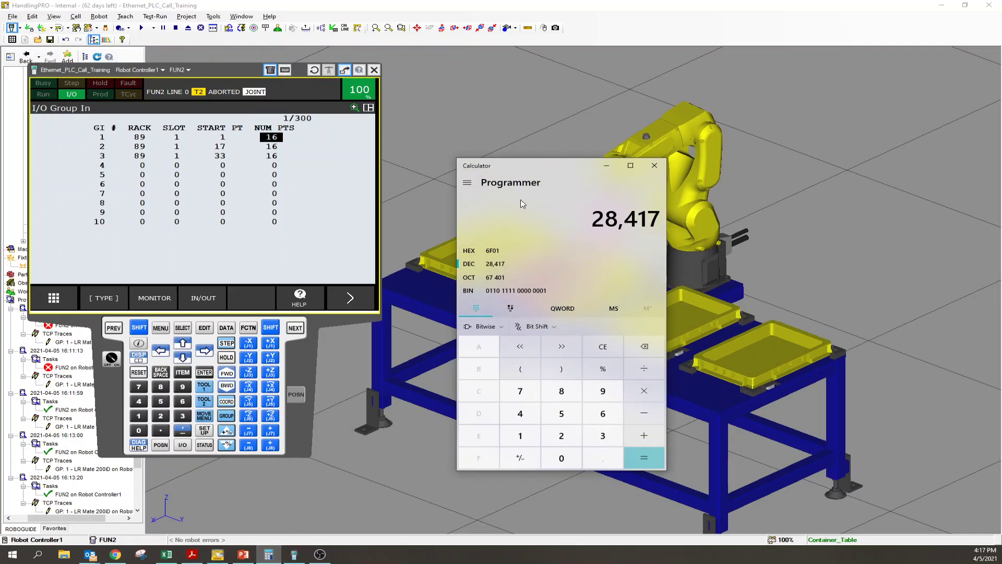
click(605, 350)
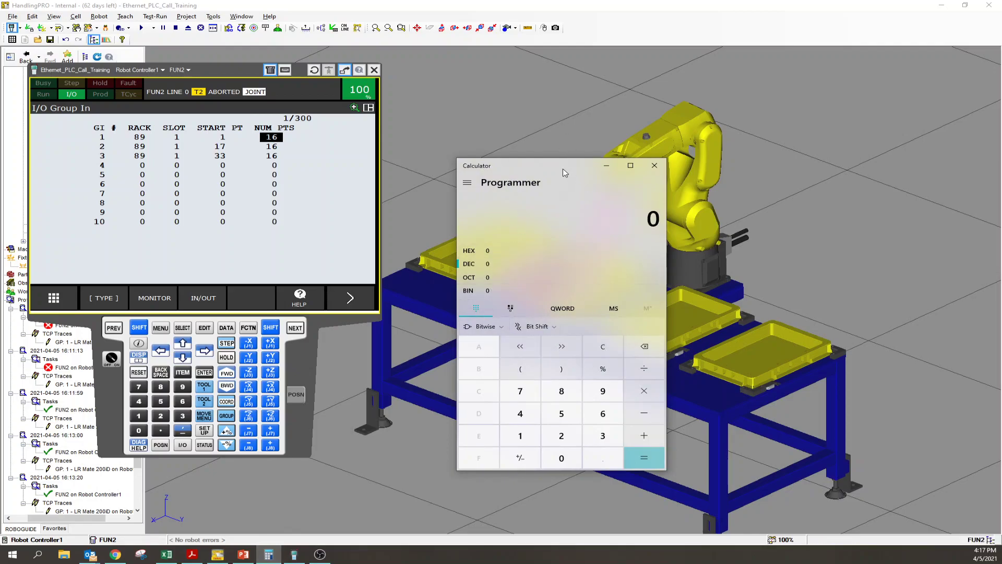
drag(563, 173, 572, 100)
click(474, 114)
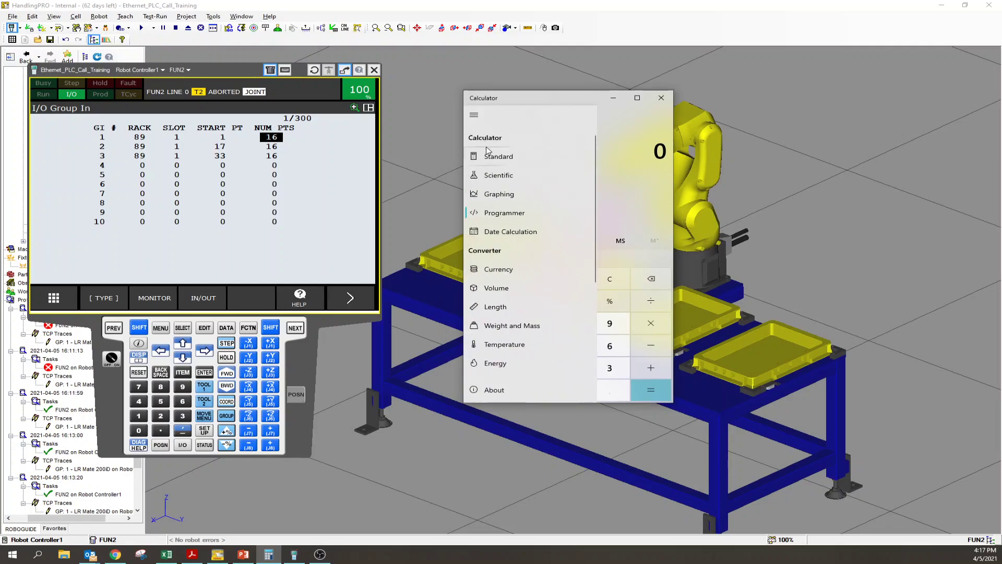
click(488, 154)
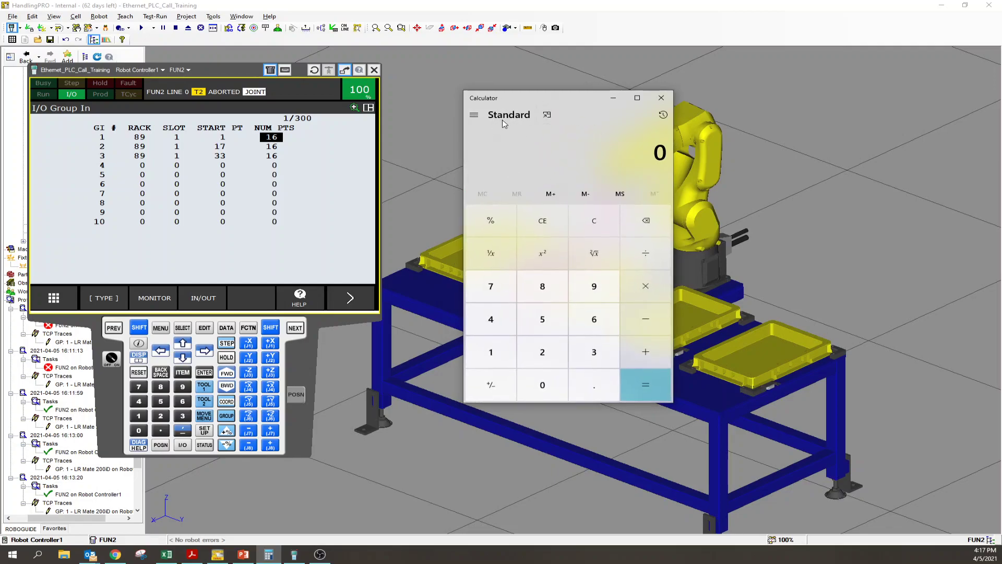
click(474, 115)
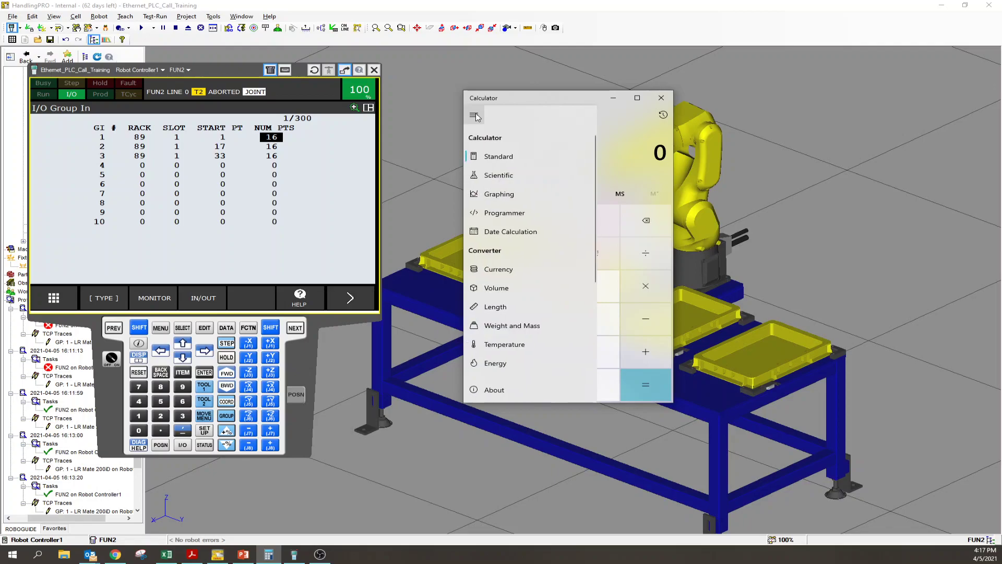
click(498, 213)
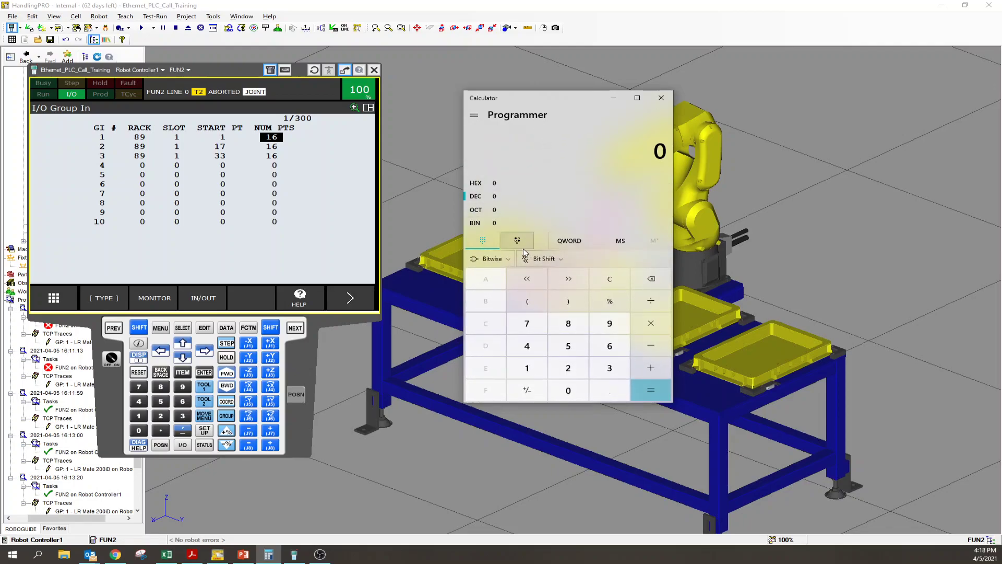
- In BIN mode, enter a long run of binary 1 bits
click(475, 224)
click(525, 371)
click(526, 372)
click(525, 371)
click(525, 371)
click(525, 372)
click(525, 371)
click(525, 372)
click(525, 372)
click(525, 371)
click(525, 372)
click(525, 371)
click(525, 372)
click(525, 371)
click(525, 371)
click(525, 372)
click(525, 372)
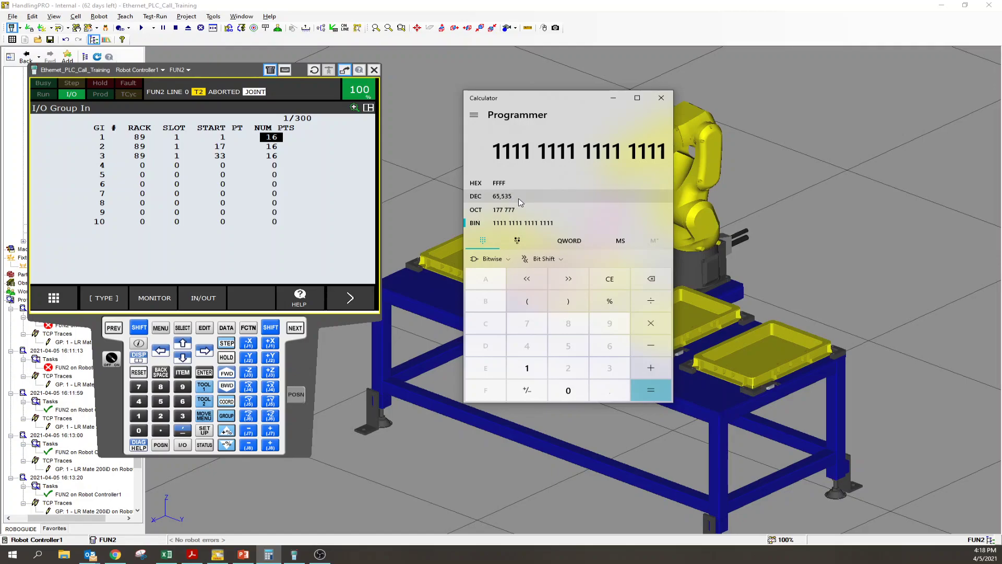
- Toggle between DEC and BIN to confirm the value is 65,535 decimal
click(521, 201)
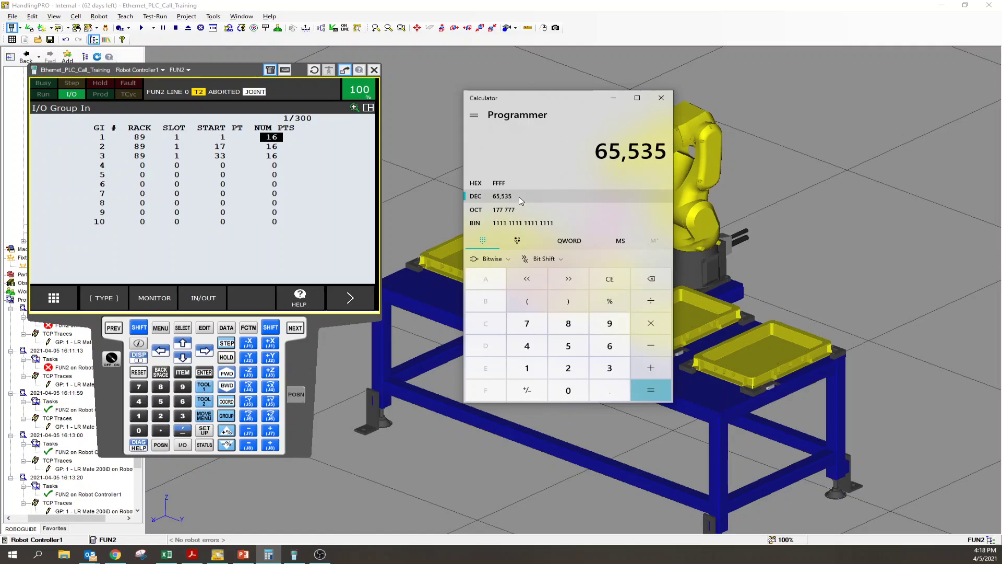
click(521, 224)
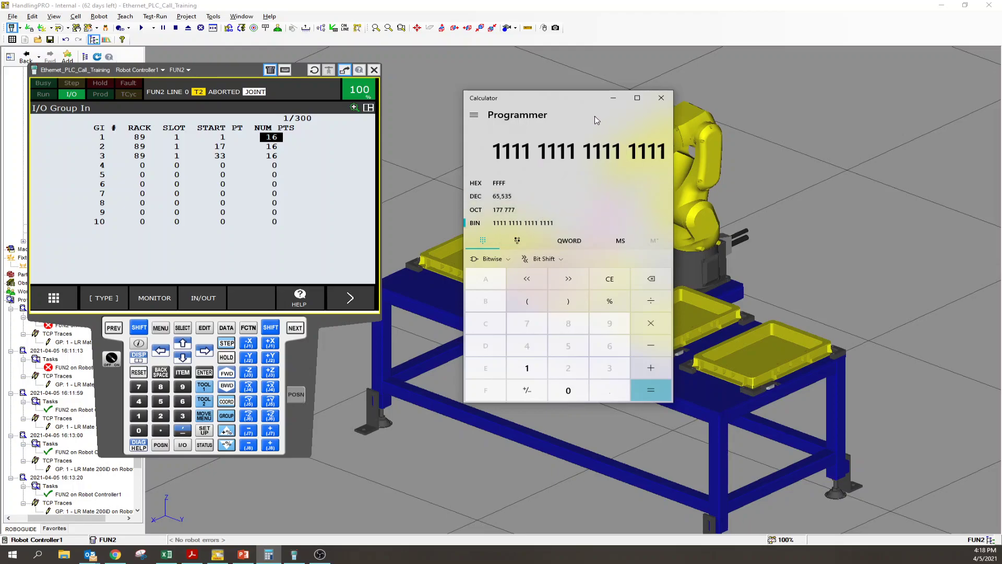
click(514, 196)
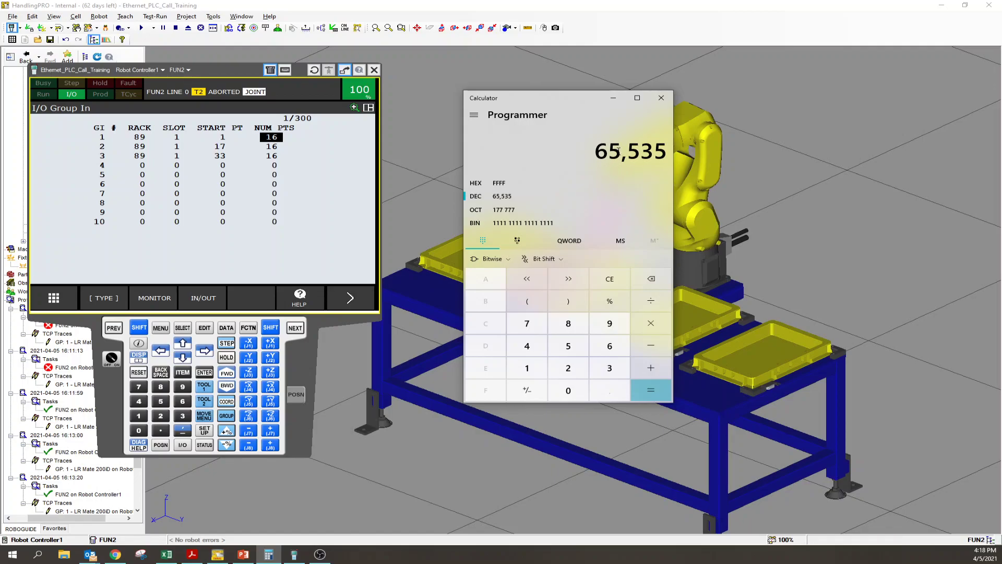
- Zoom in on the yellow trays and keep the Calculator showing 65,535 on top
drag(569, 98, 460, 283)
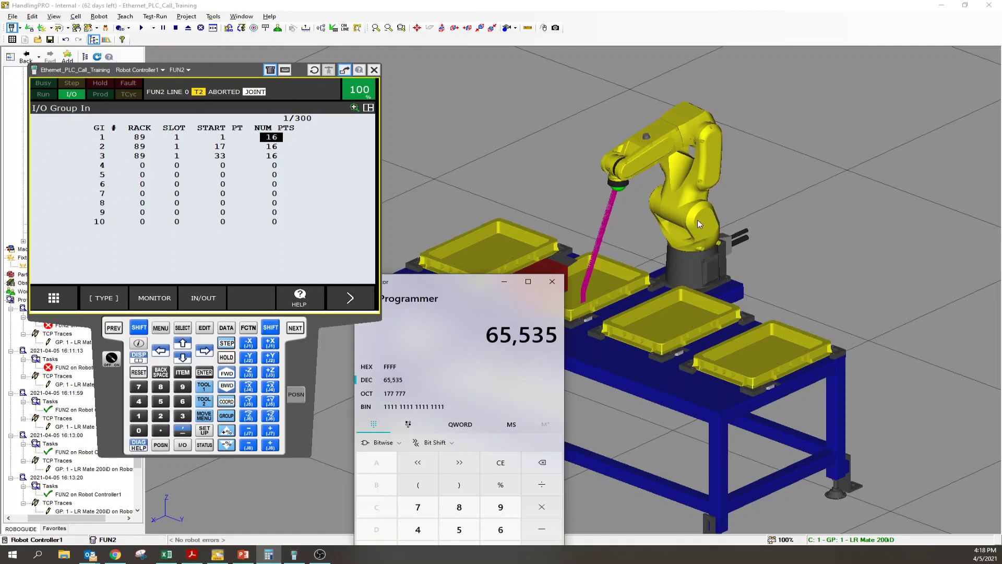
scroll(682, 206, down, 3)
scroll(648, 243, up, 6)
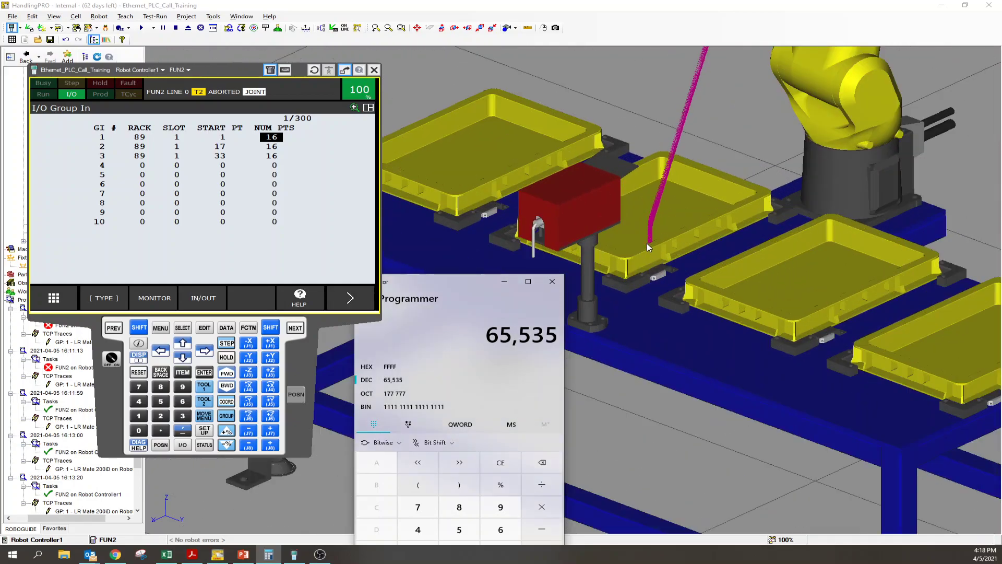
click(647, 243)
scroll(647, 243, down, 3)
scroll(621, 235, up, 5)
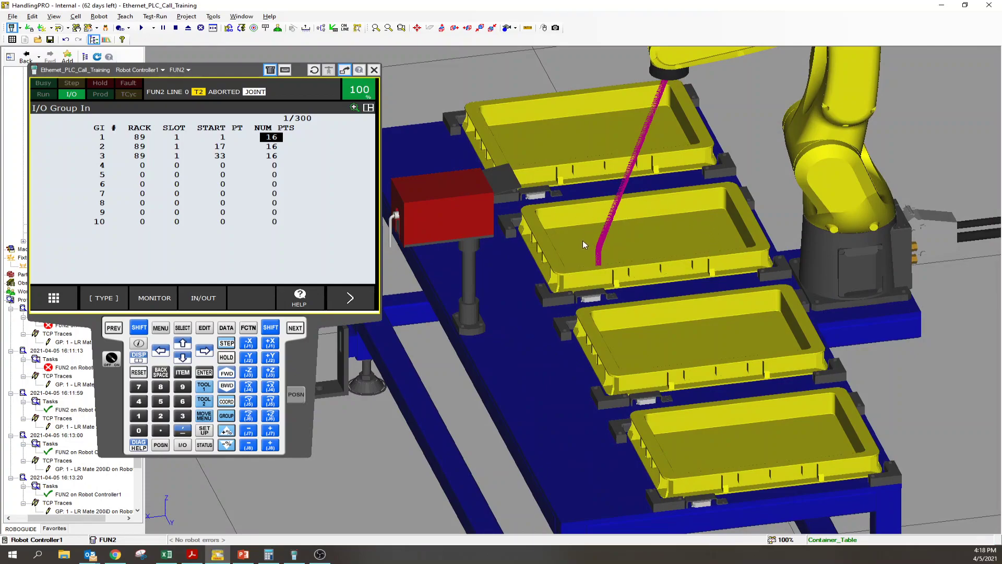
click(267, 555)
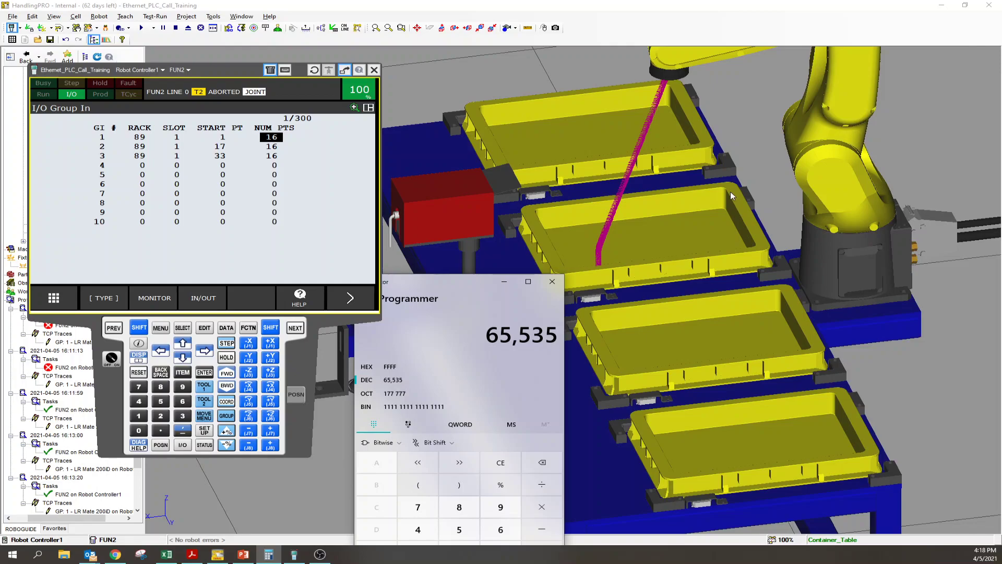
drag(458, 283, 478, 121)
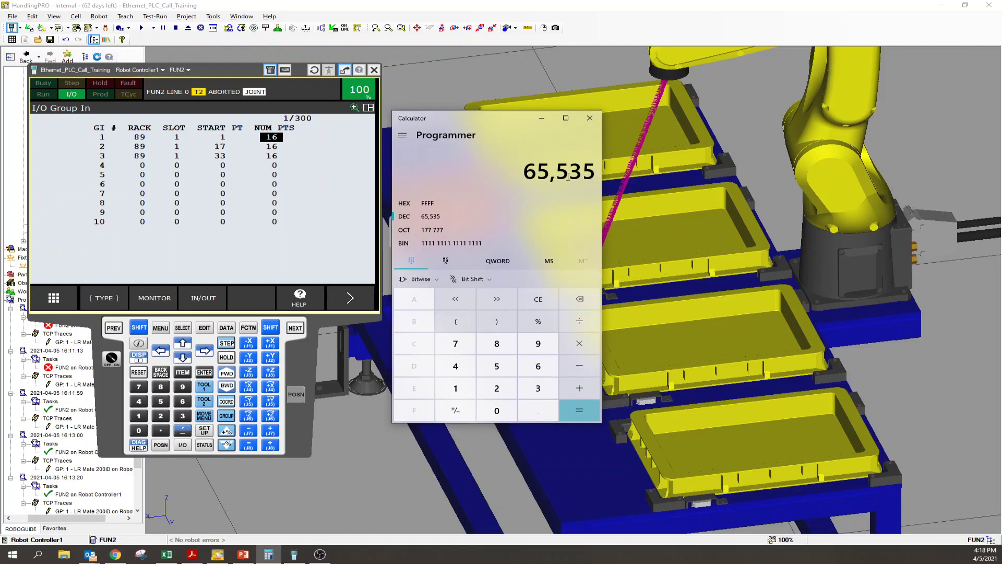
- In Standard mode, calculate 65535 ÷ 100 = 655.35
click(402, 136)
click(421, 177)
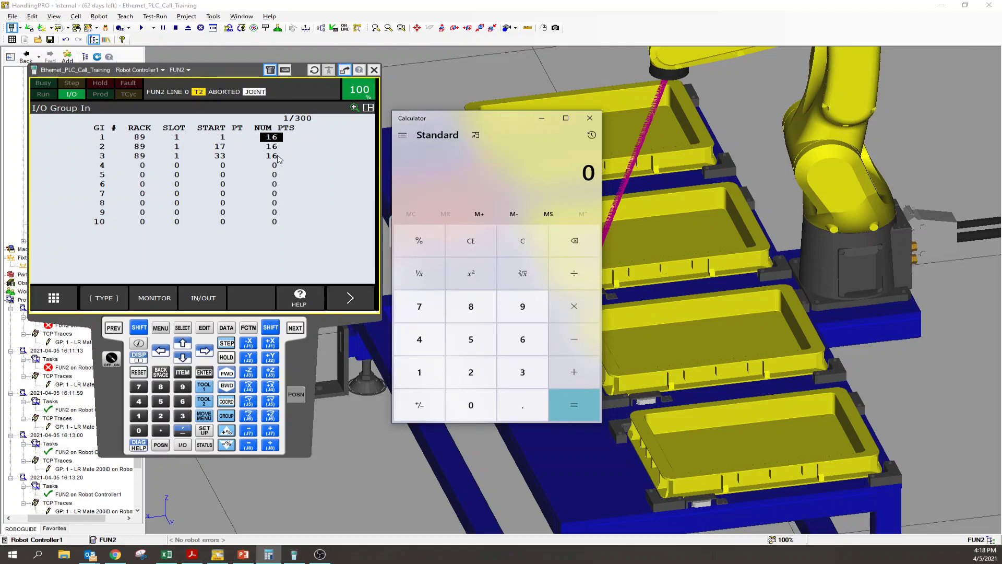
click(514, 337)
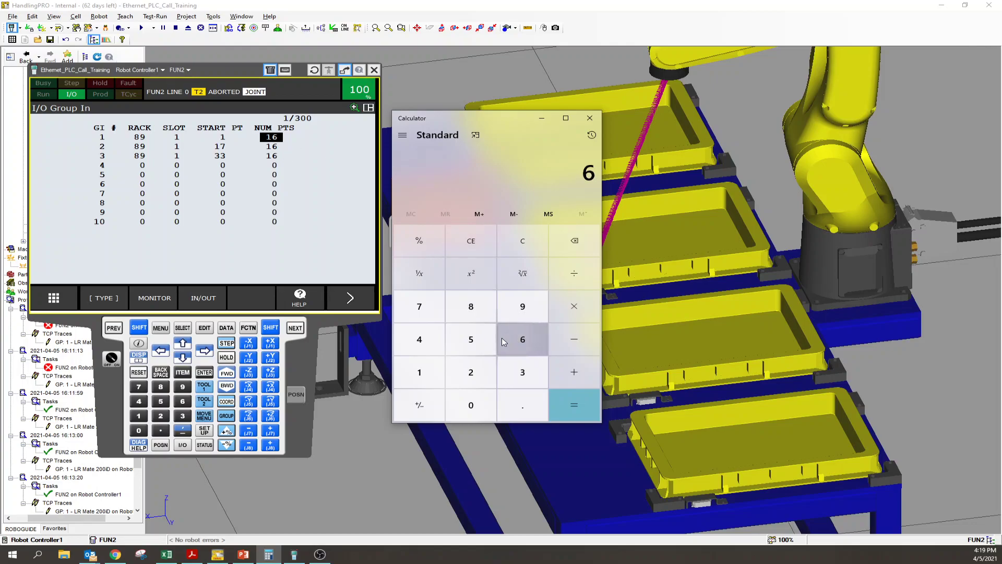
click(474, 343)
click(474, 343)
click(521, 372)
click(461, 345)
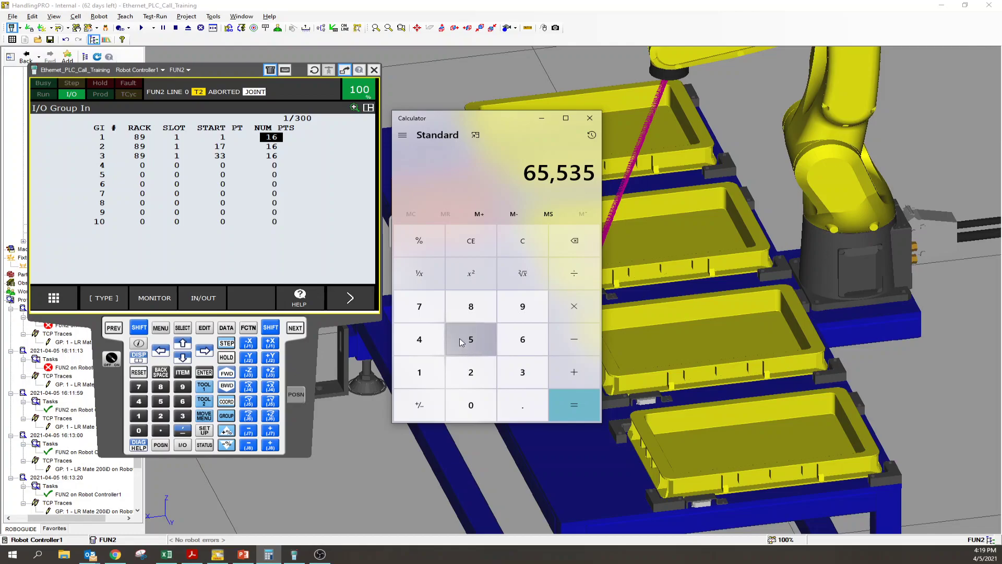
click(574, 274)
click(419, 372)
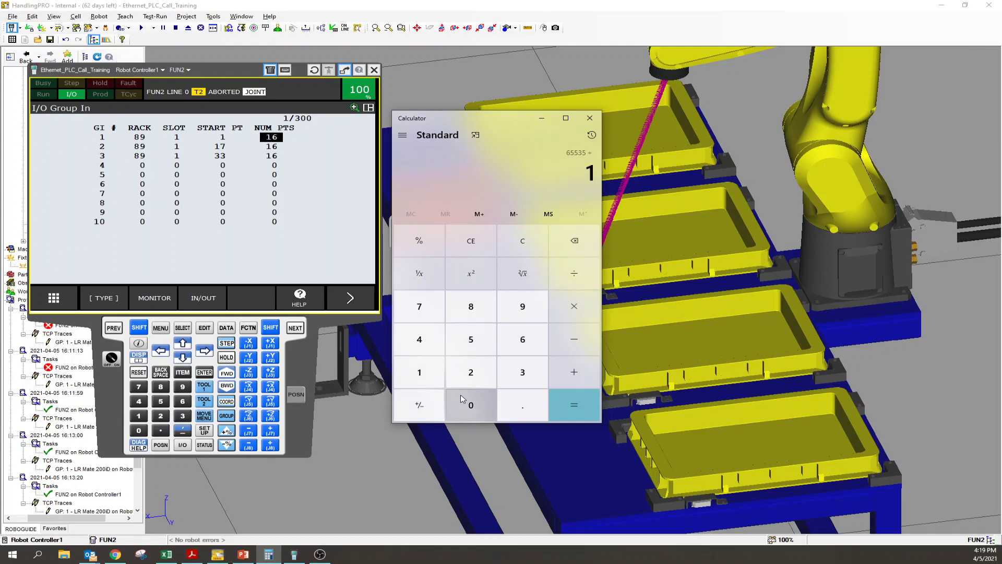
click(462, 396)
click(463, 397)
click(580, 400)
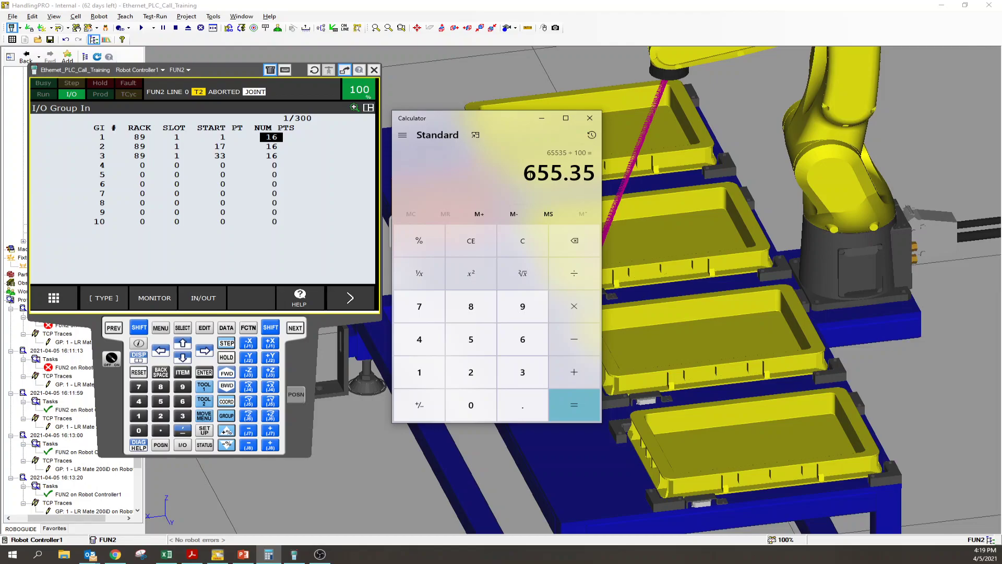
drag(531, 176, 593, 178)
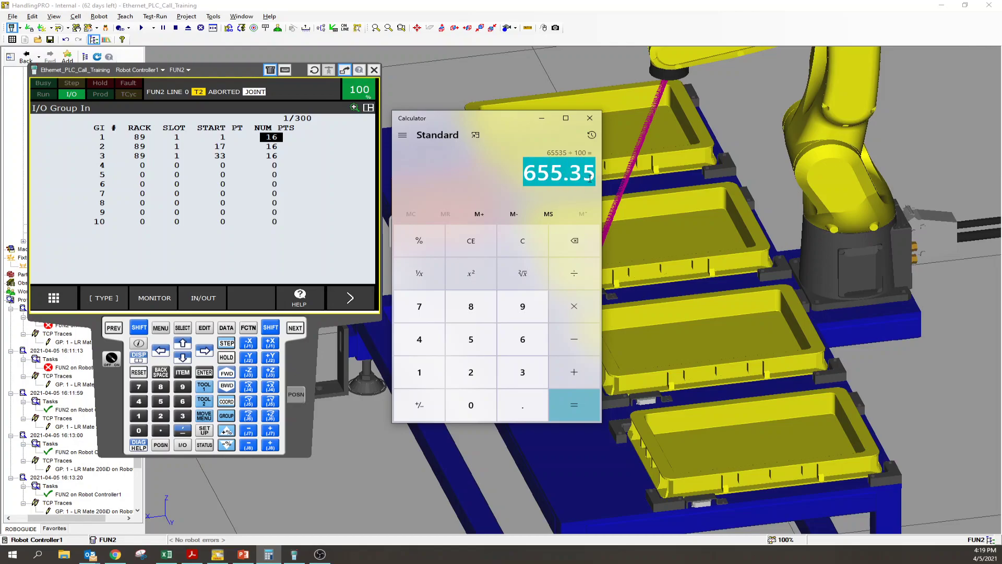
click(520, 173)
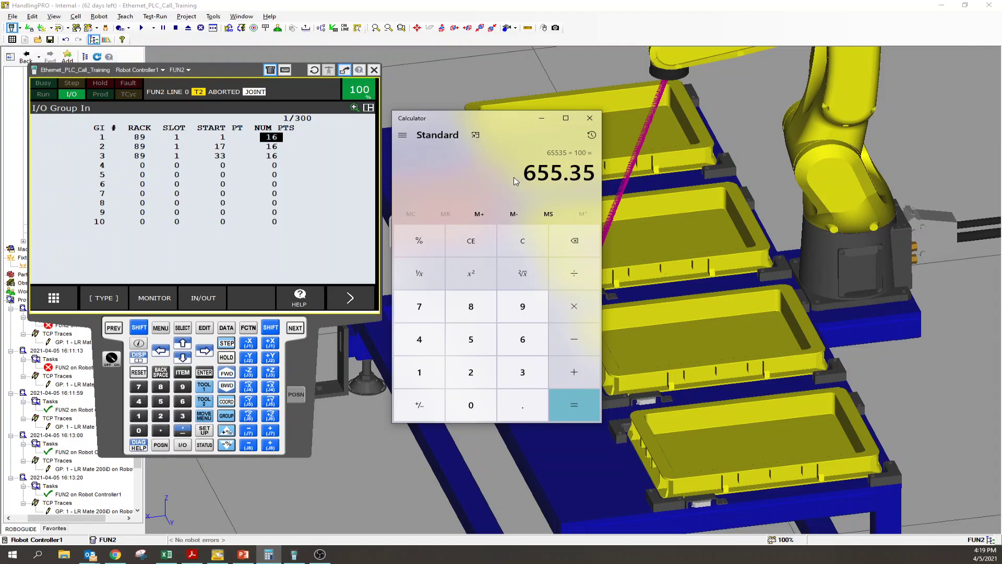
- Show the digital outputs on the pendant at DO[6], moving the calculator aside
click(183, 445)
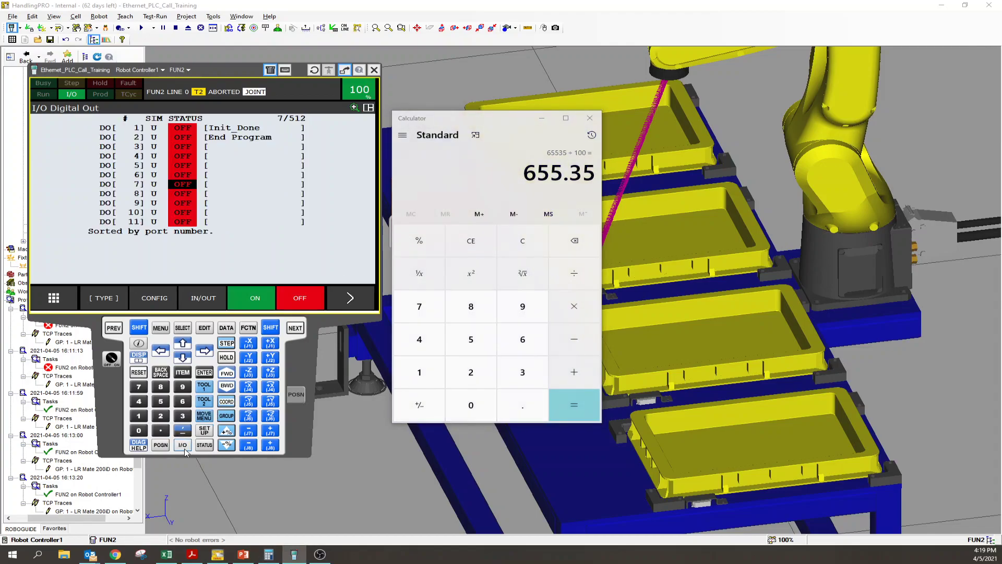
click(187, 177)
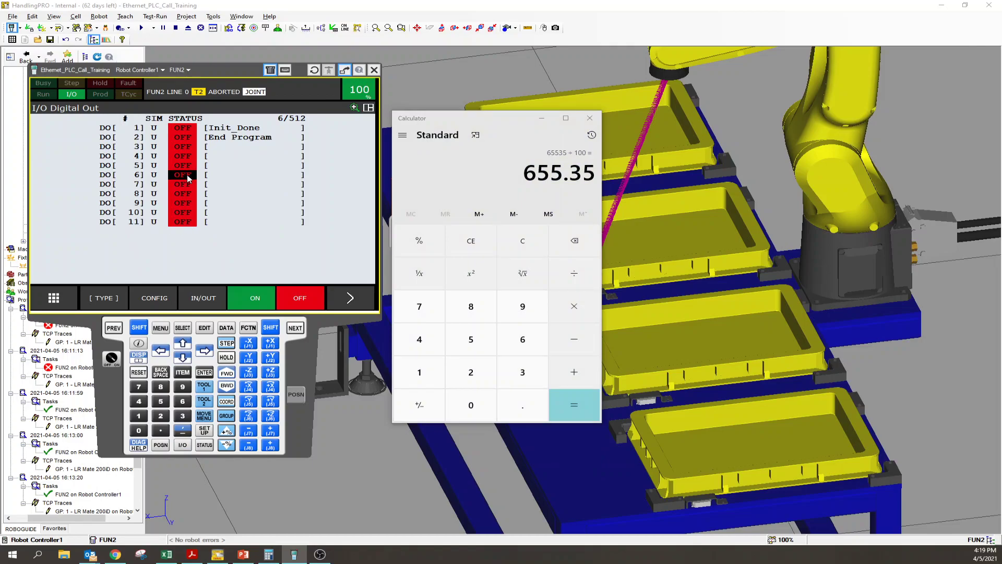
drag(500, 125, 526, 166)
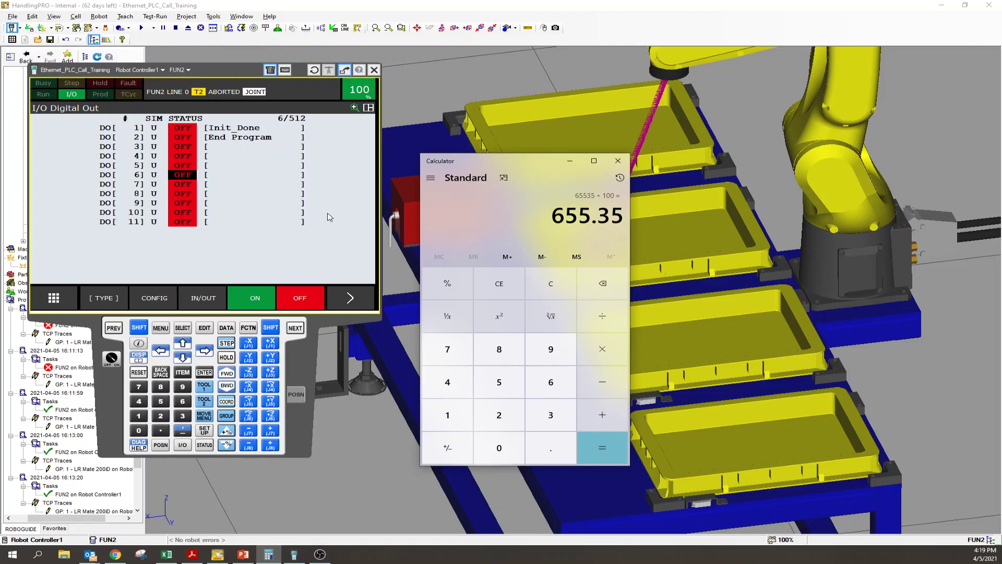
- Close the calculator and open the Group In configuration on the pendant
click(618, 160)
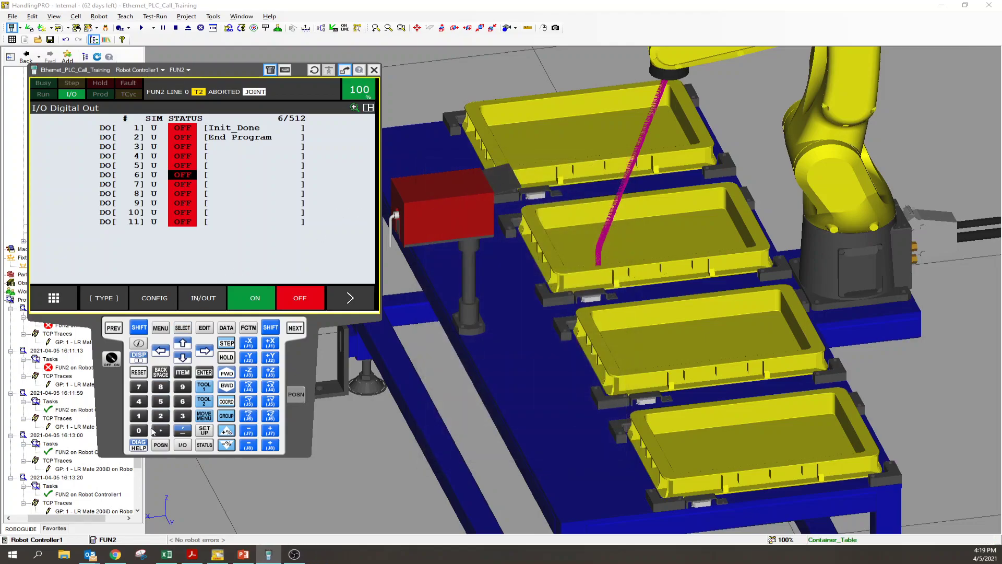
click(182, 445)
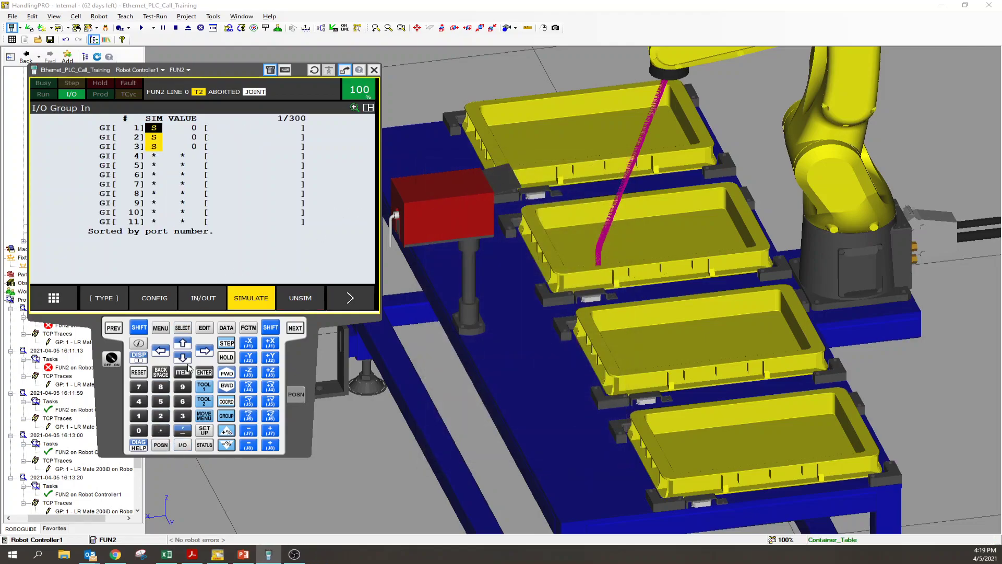
click(193, 128)
click(165, 305)
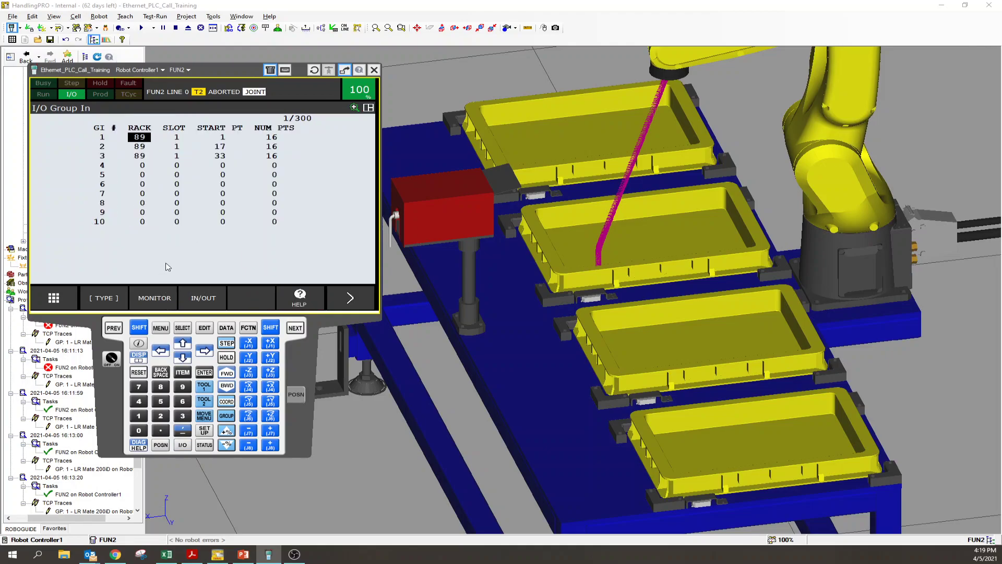
- Set GI[4]'s rack to 89, then change it back to 0
click(141, 166)
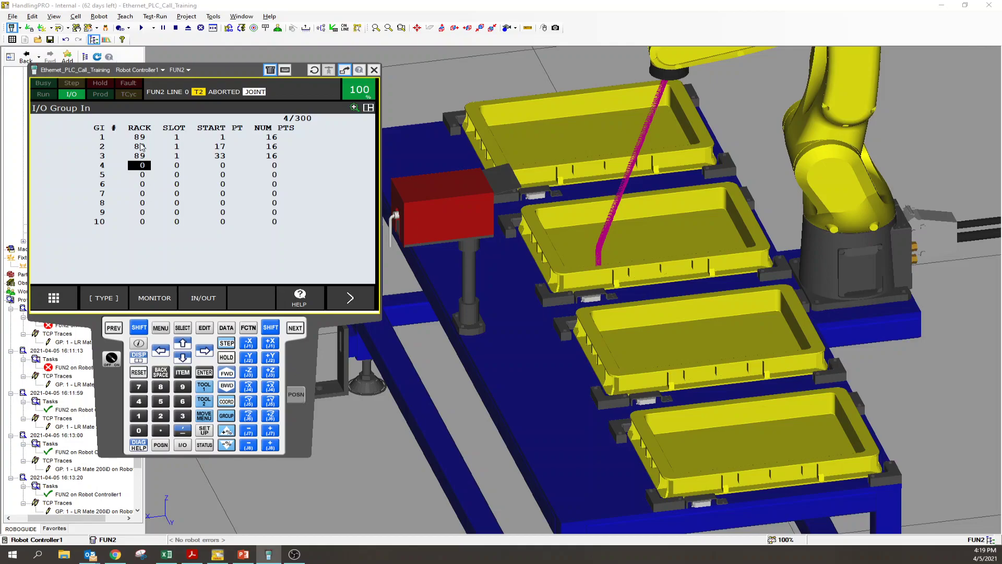
click(141, 139)
key(Down)
key(Down)
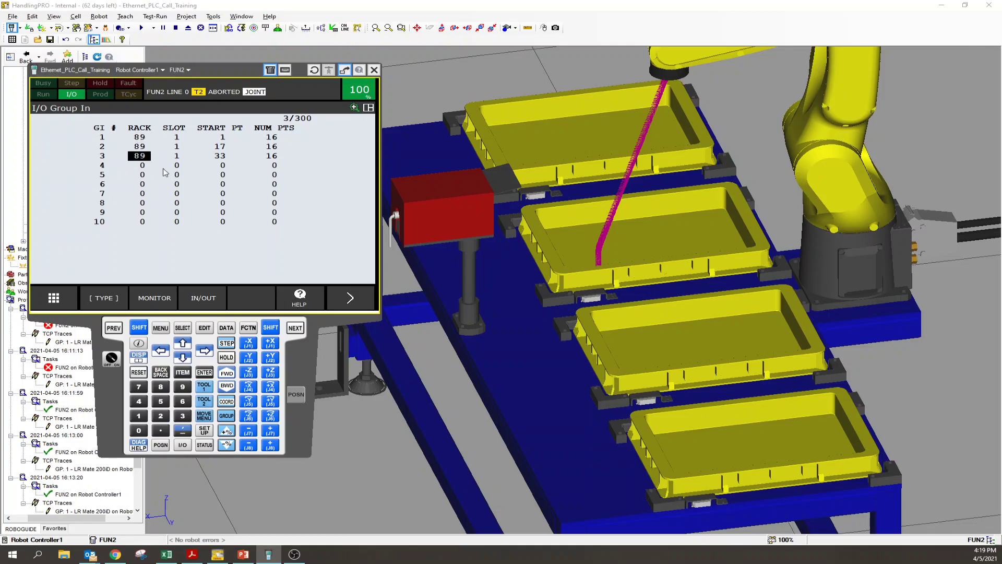
key(Down)
key(Down)
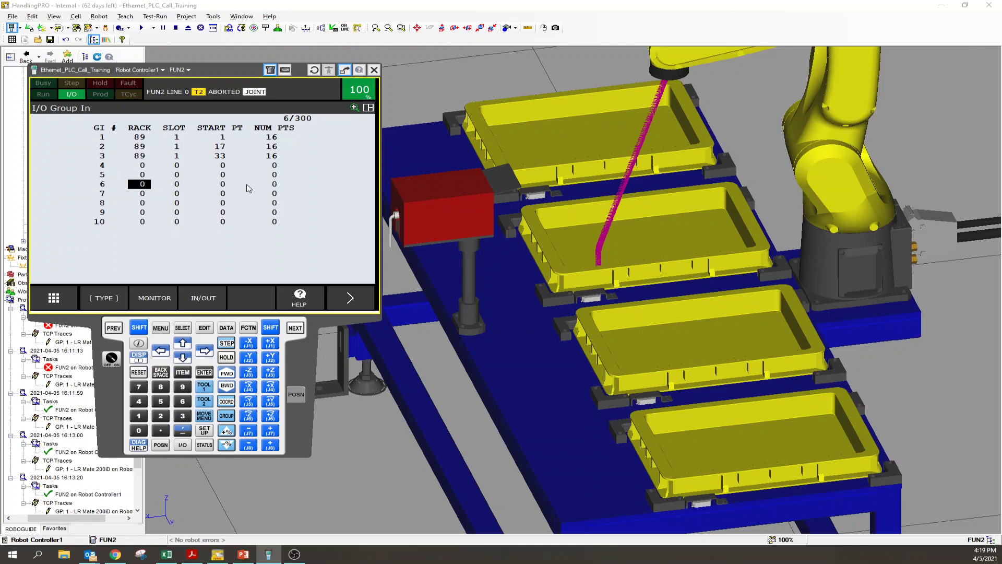
click(142, 167)
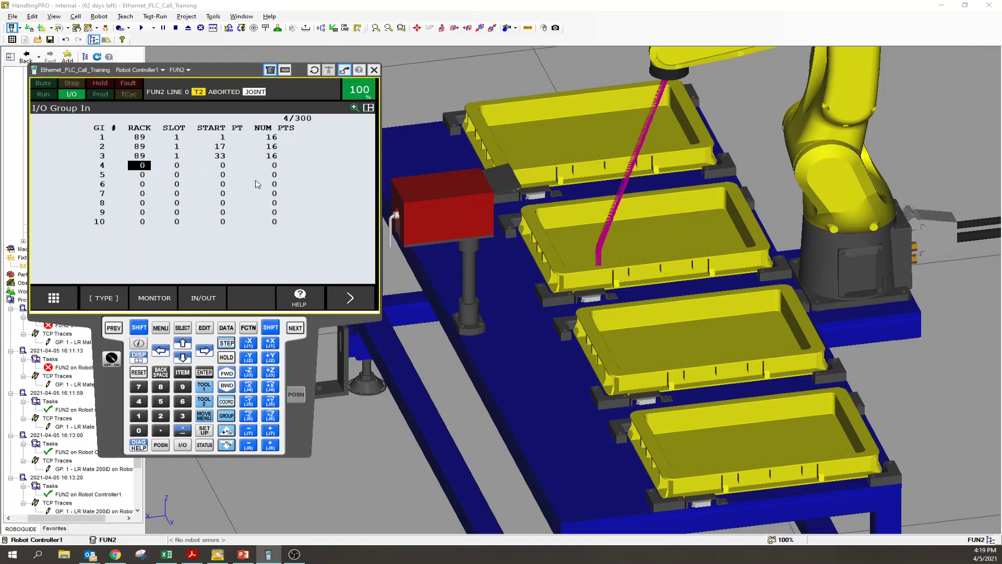
text(89)
key(Return)
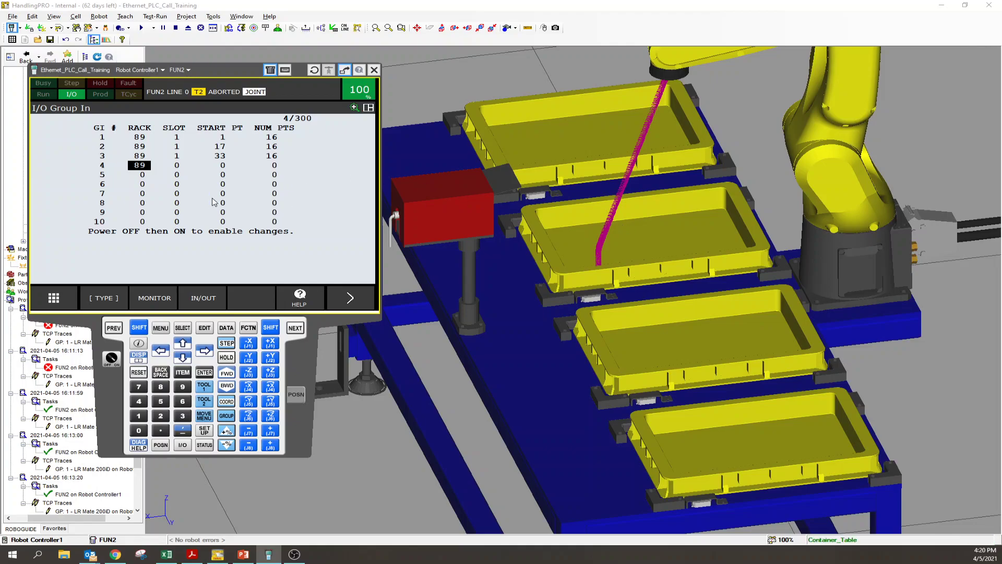
text(0)
key(Return)
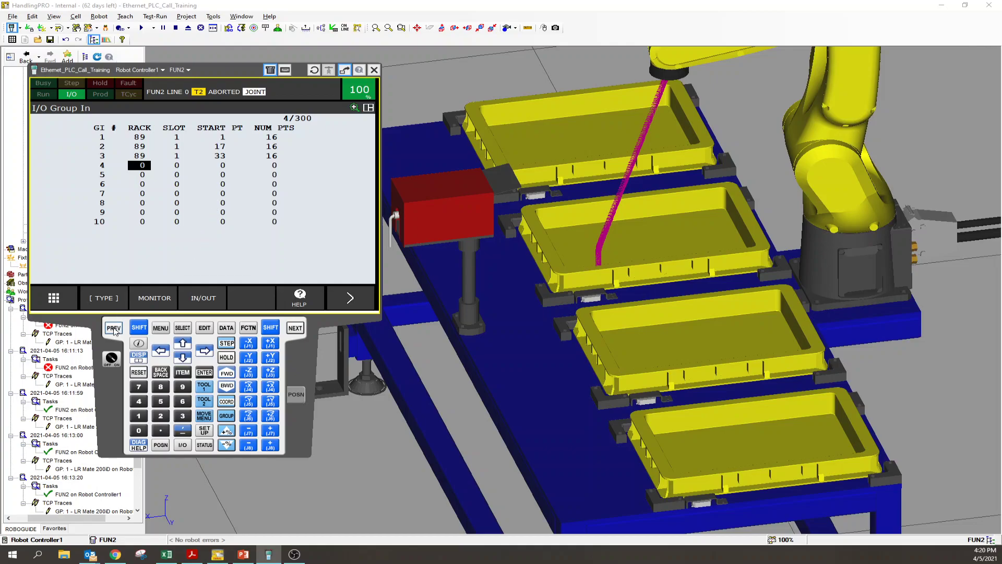
- Try 99999 for simulated GI[2] on the Group In value list, then enter 5
click(146, 299)
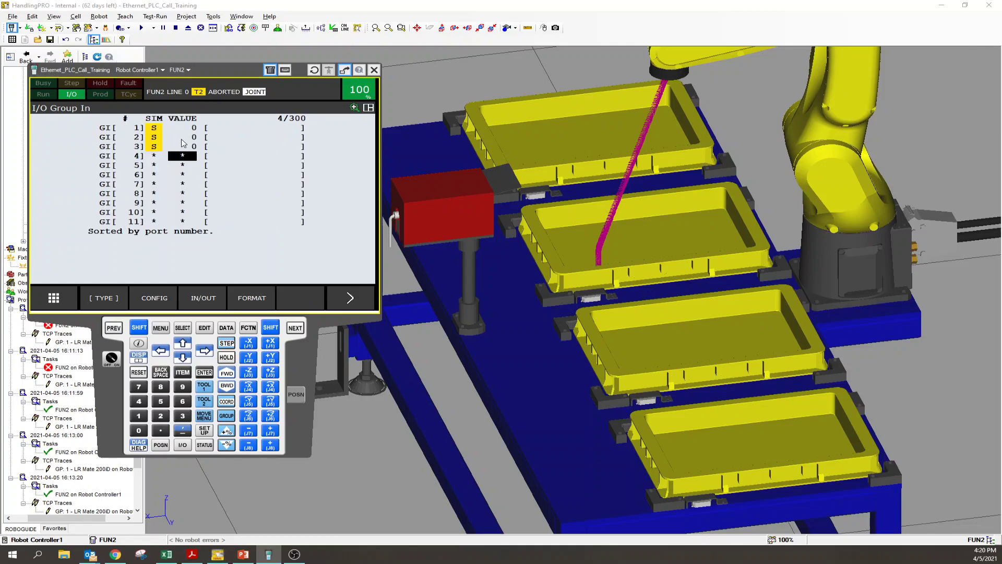
click(183, 138)
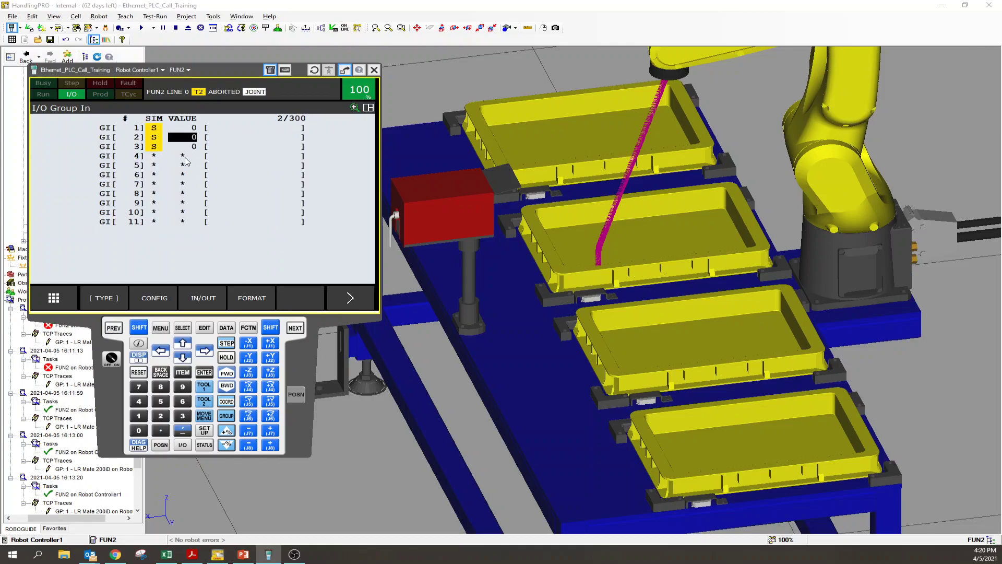
text(99999)
key(Return)
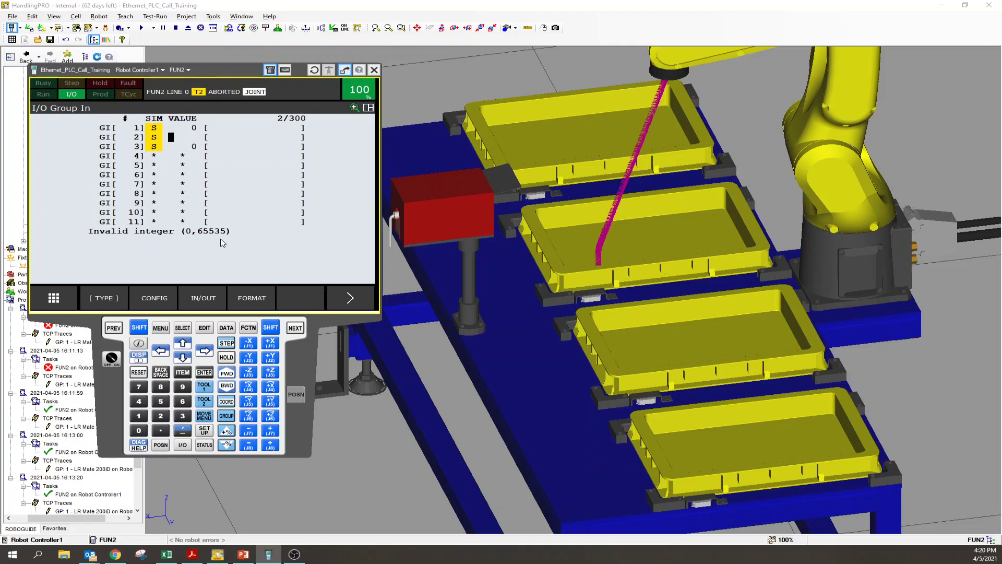
text(5)
key(Return)
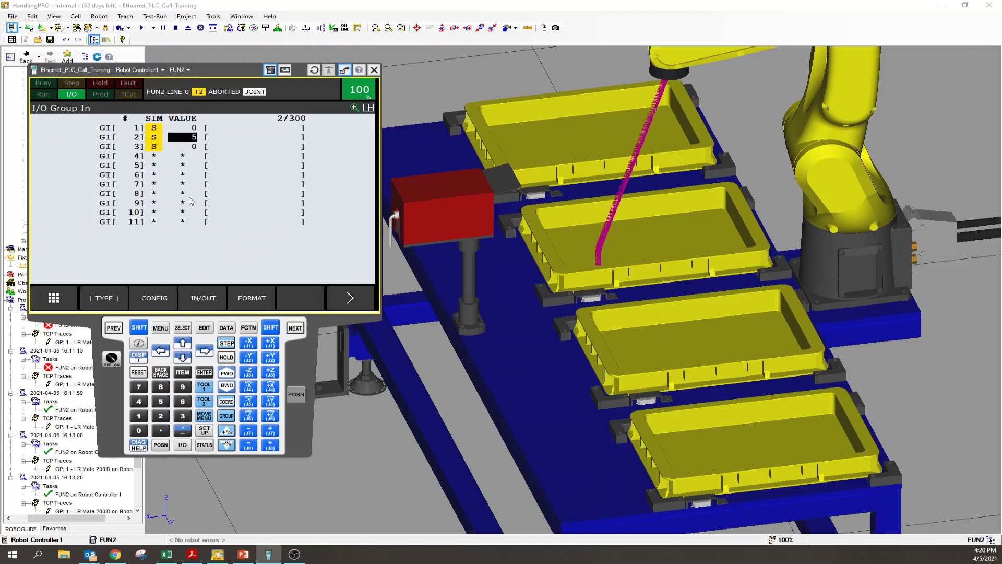
- Display the robot's current position in World coordinates on the pendant
click(161, 445)
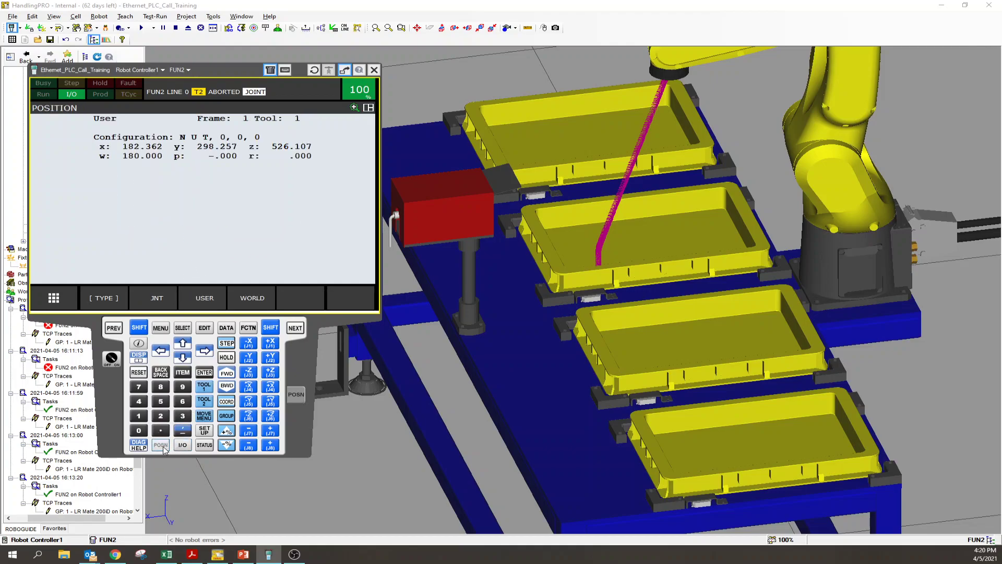
click(252, 297)
scroll(575, 159, down, 5)
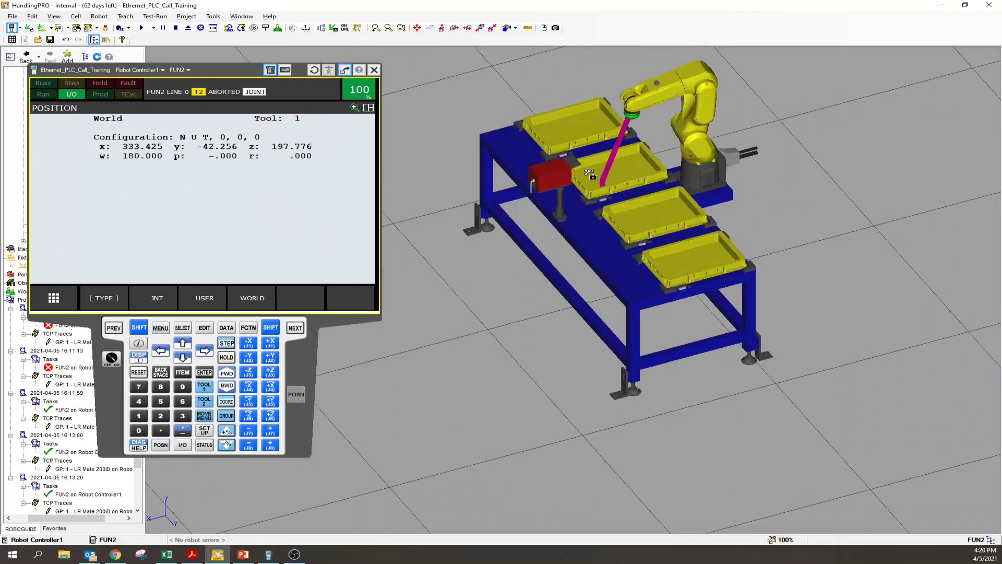
drag(590, 175, 584, 207)
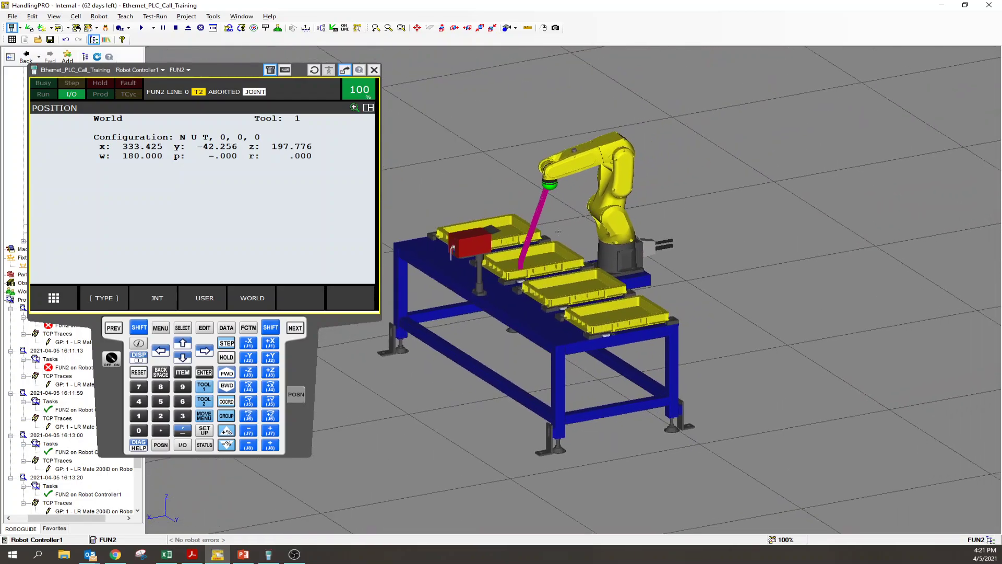
scroll(565, 196, up, 2)
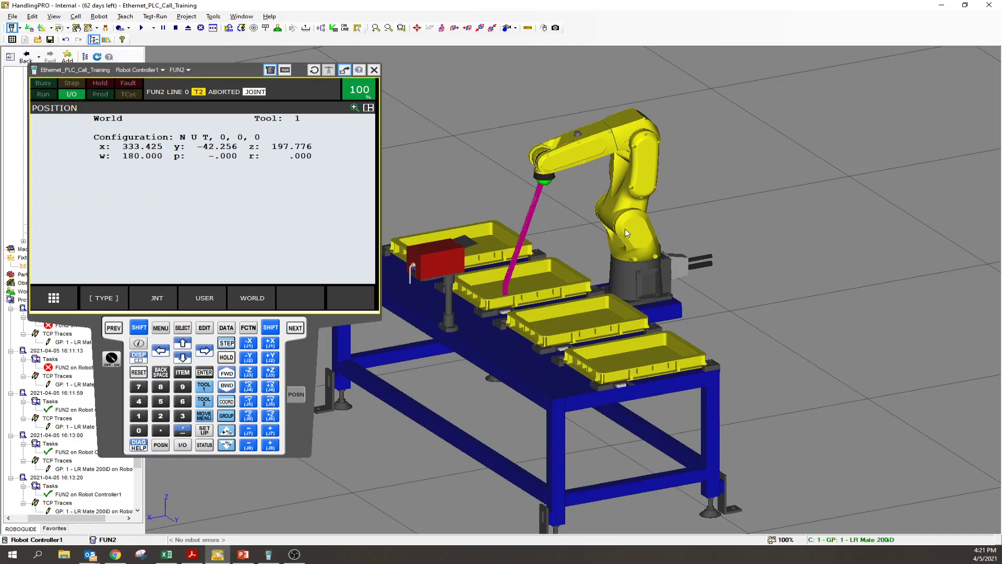
- Move the robot's tool point onto a tray, reaching x 439.653, y -294.598, z -324.224
drag(624, 230, 522, 175)
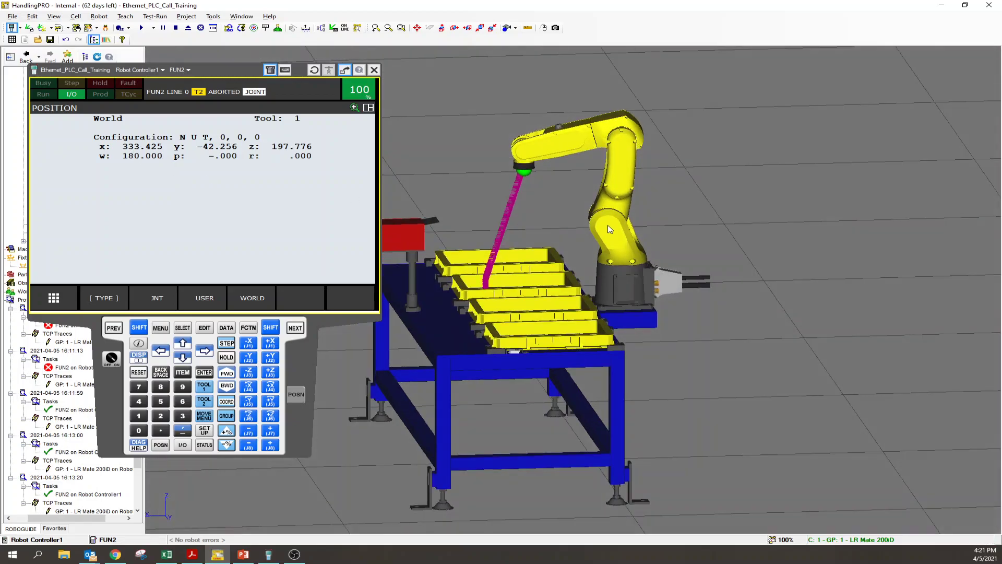
click(522, 175)
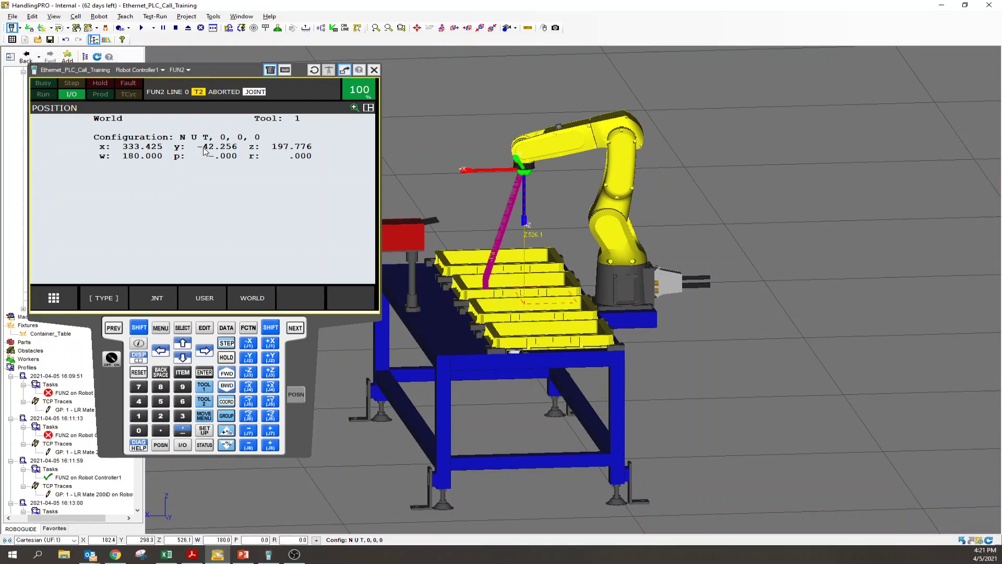
drag(451, 237, 552, 196)
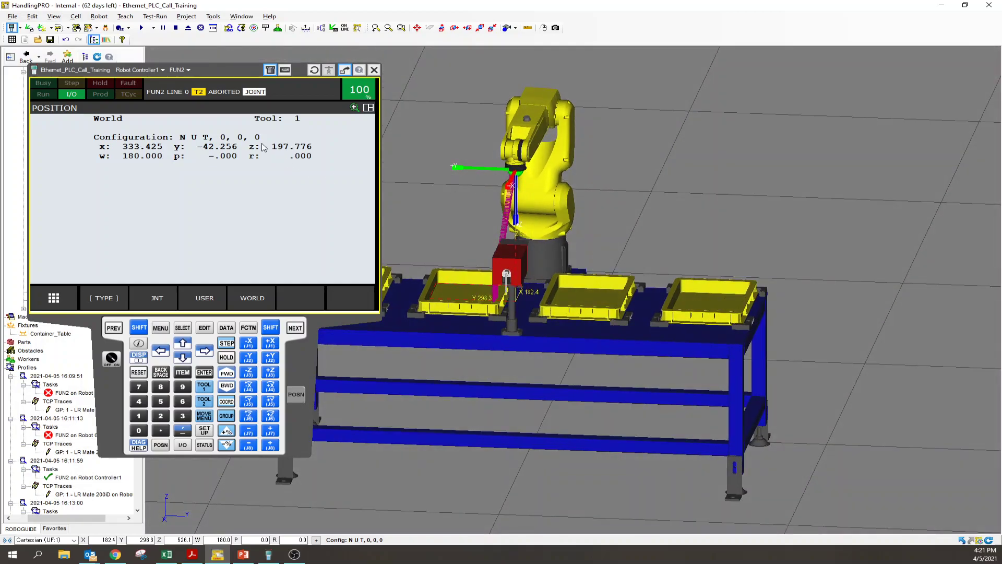
drag(470, 194, 573, 257)
scroll(593, 240, down, 3)
scroll(594, 240, up, 4)
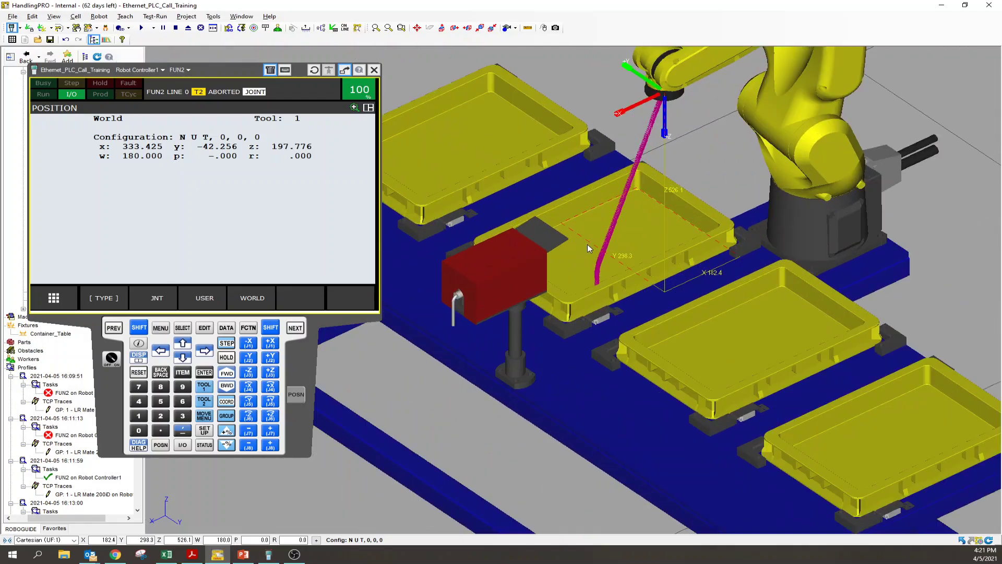
ctrl+shift+click(559, 240)
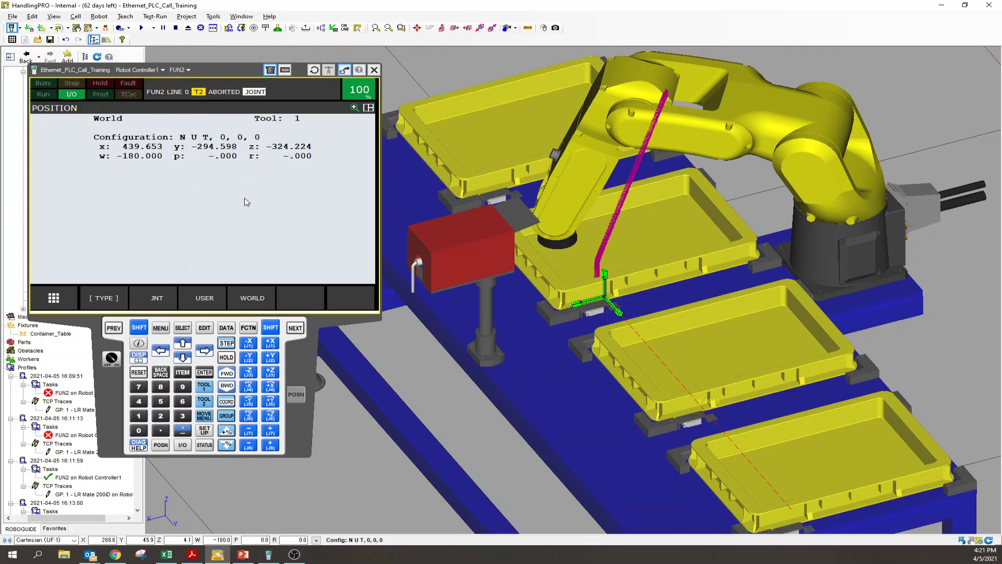
- Open the UF: 1 (Tray) frame properties and enable Edit UFrame
drag(228, 74, 234, 280)
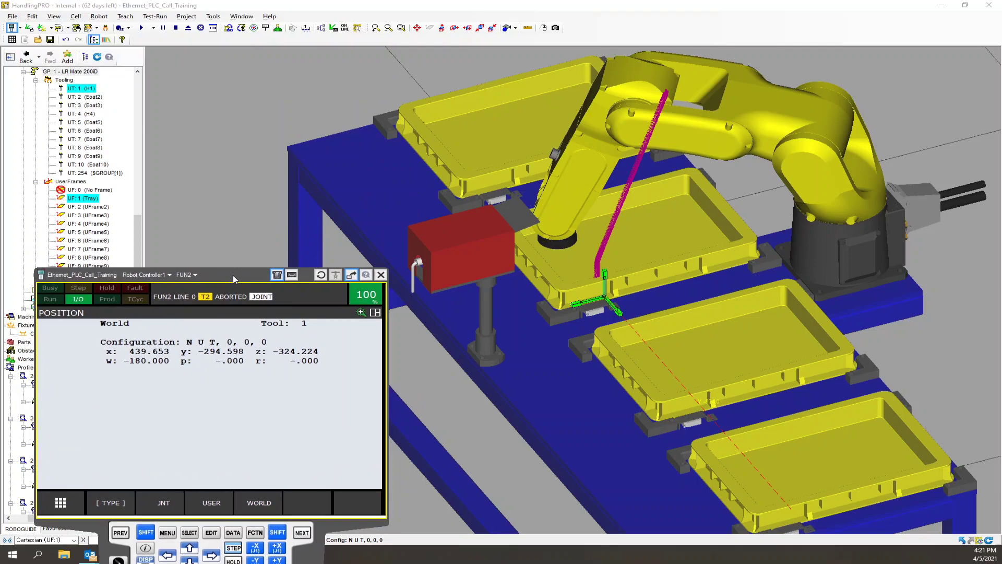
double_click(76, 199)
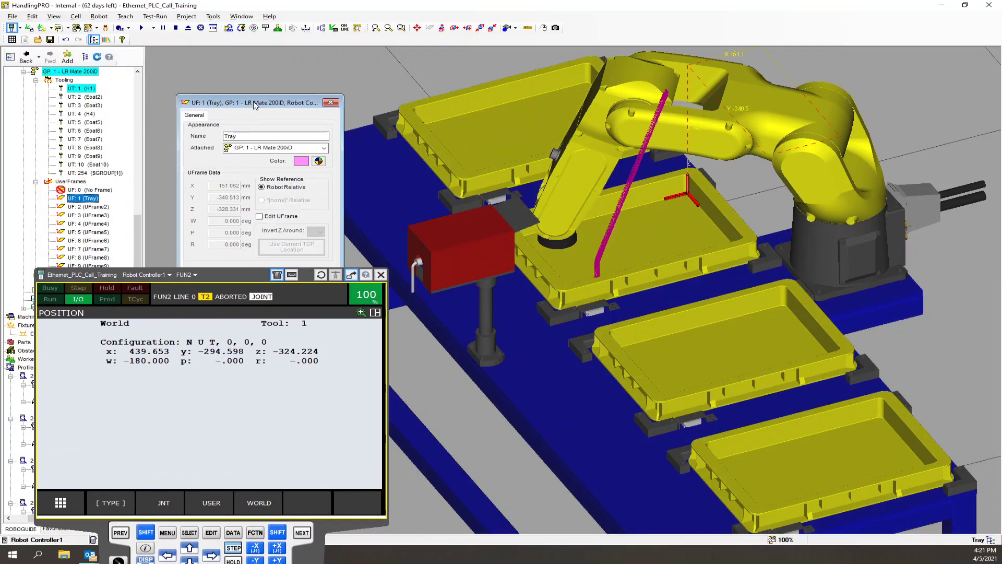
drag(256, 106, 247, 70)
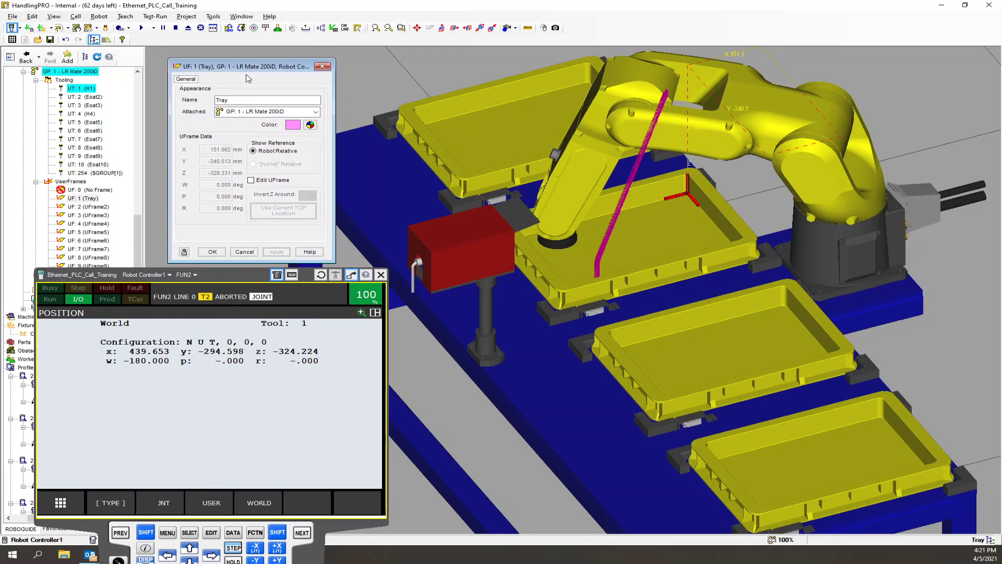
click(252, 180)
- Lower the Tray frame along Z to the tray's inner corner (Z -325.388) and apply it
mouse_move(633, 257)
mouse_down()
mouse_move(651, 230)
mouse_move(613, 248)
mouse_move(621, 251)
mouse_up()
scroll(621, 251, up, 5)
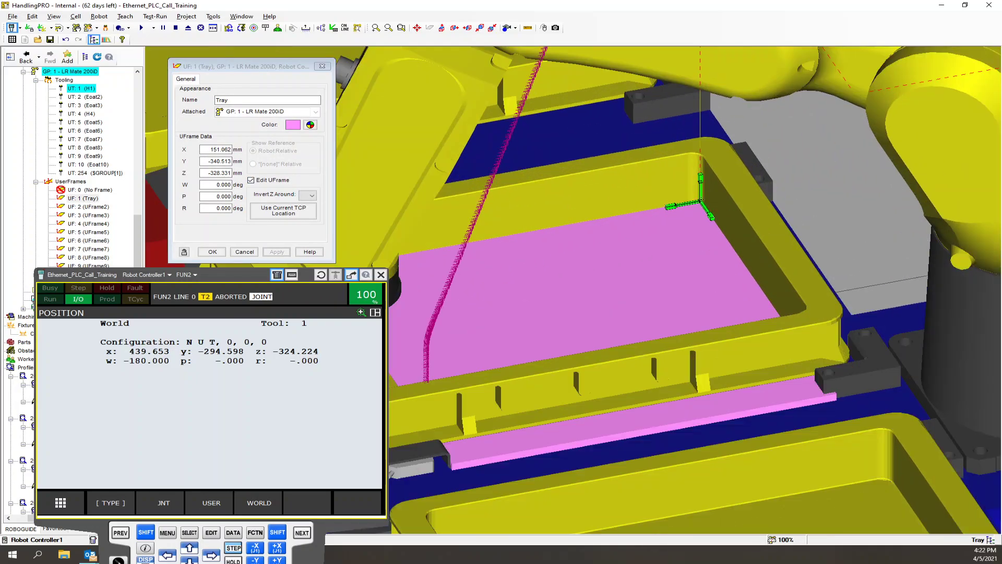
scroll(698, 228, down, 3)
scroll(698, 228, up, 6)
scroll(698, 228, down, 2)
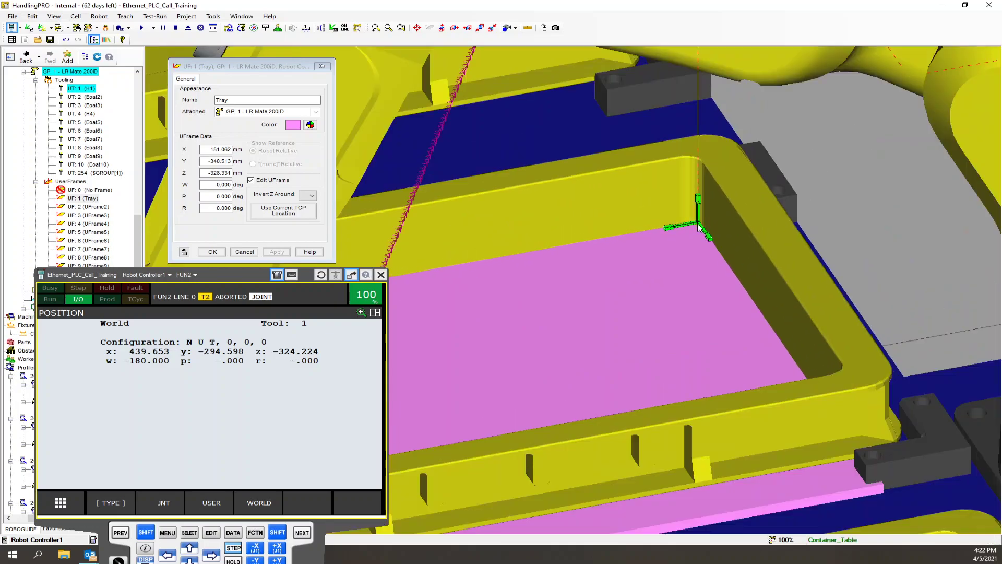
scroll(699, 229, down, 5)
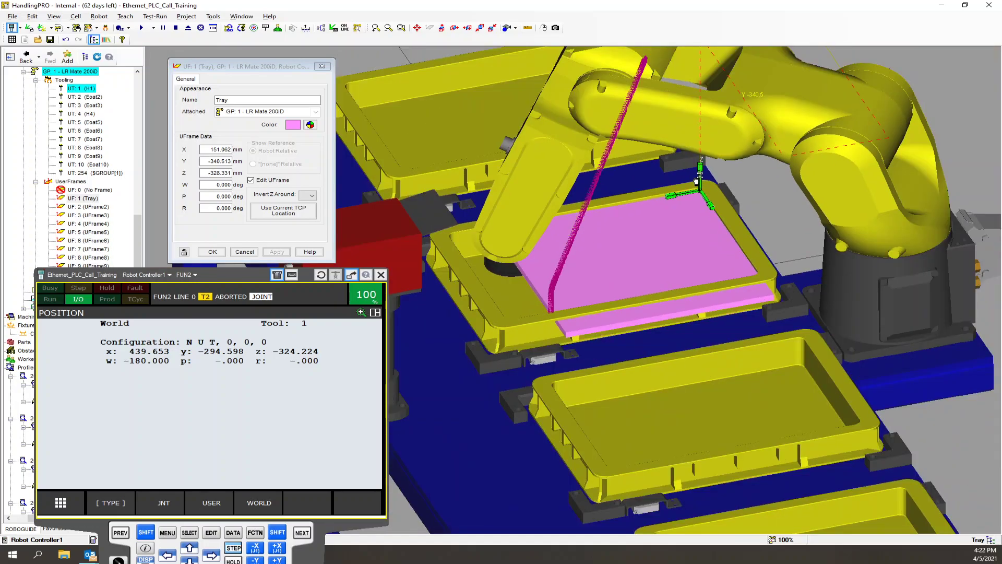
drag(697, 180, 697, 201)
scroll(591, 282, up, 3)
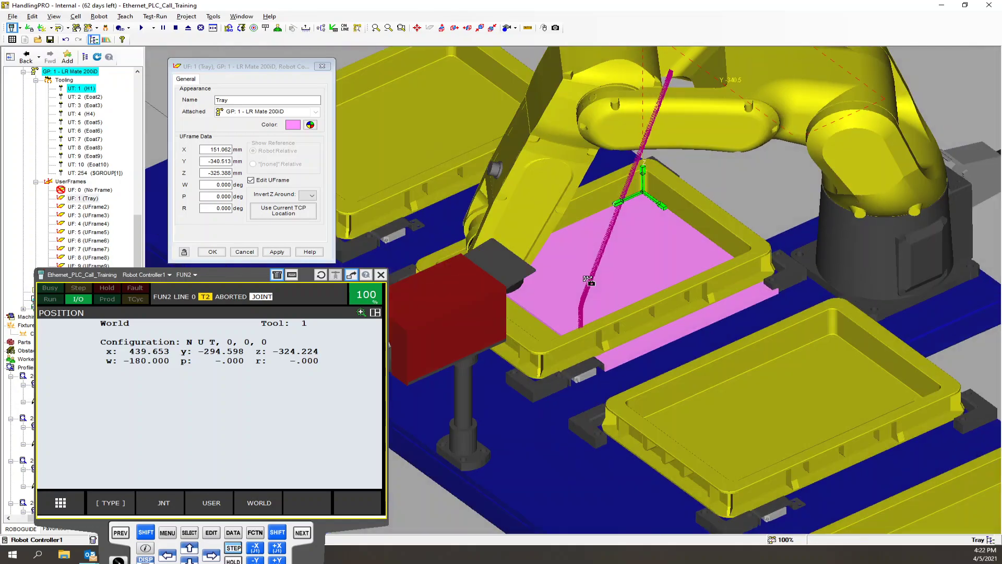
drag(592, 282, 658, 248)
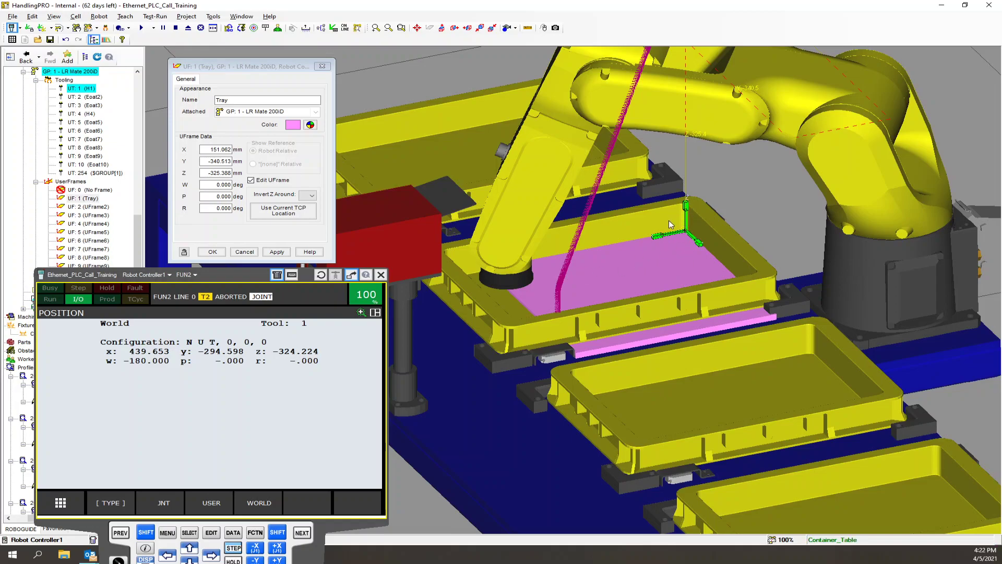
scroll(677, 235, up, 5)
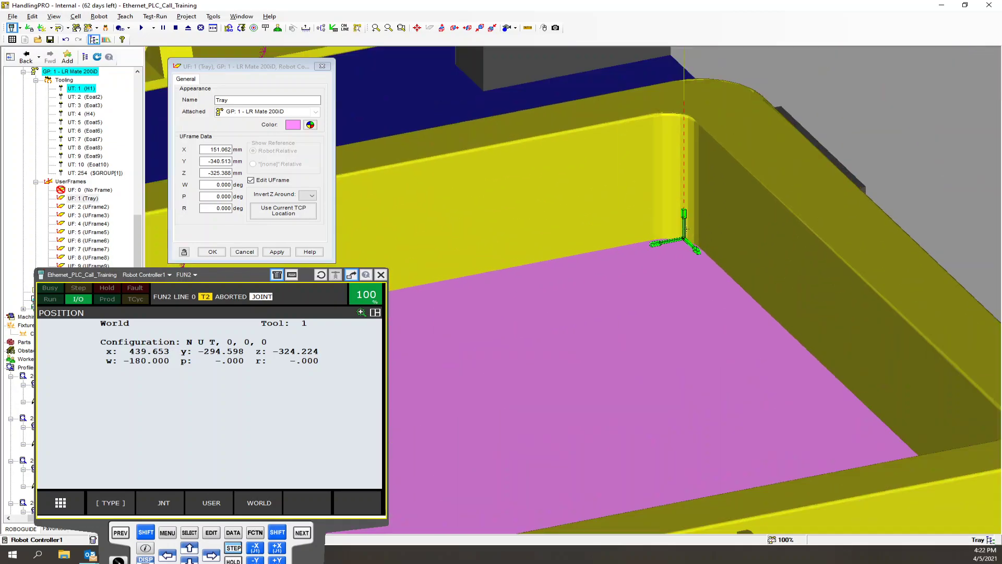
scroll(680, 235, up, 5)
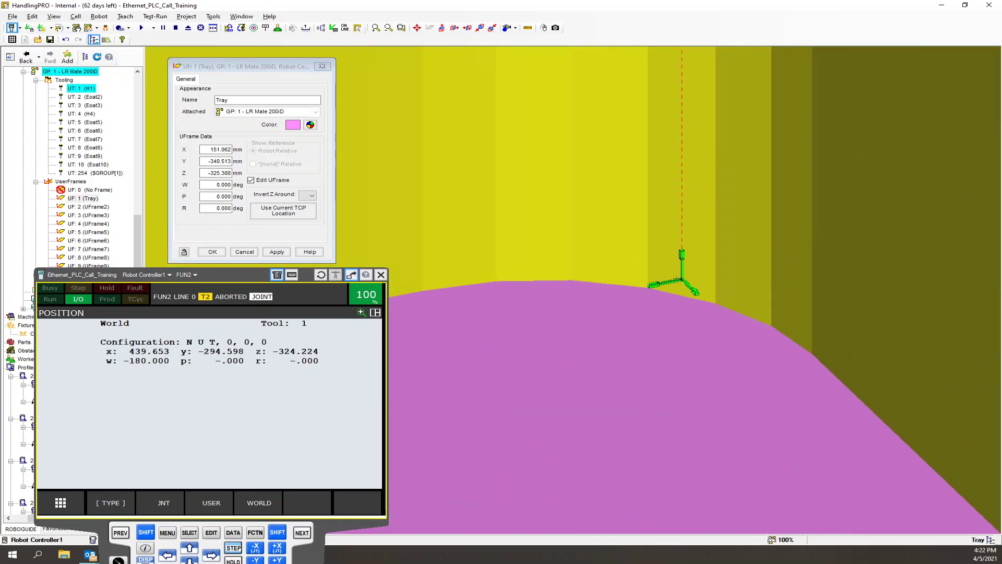
scroll(689, 258, down, 8)
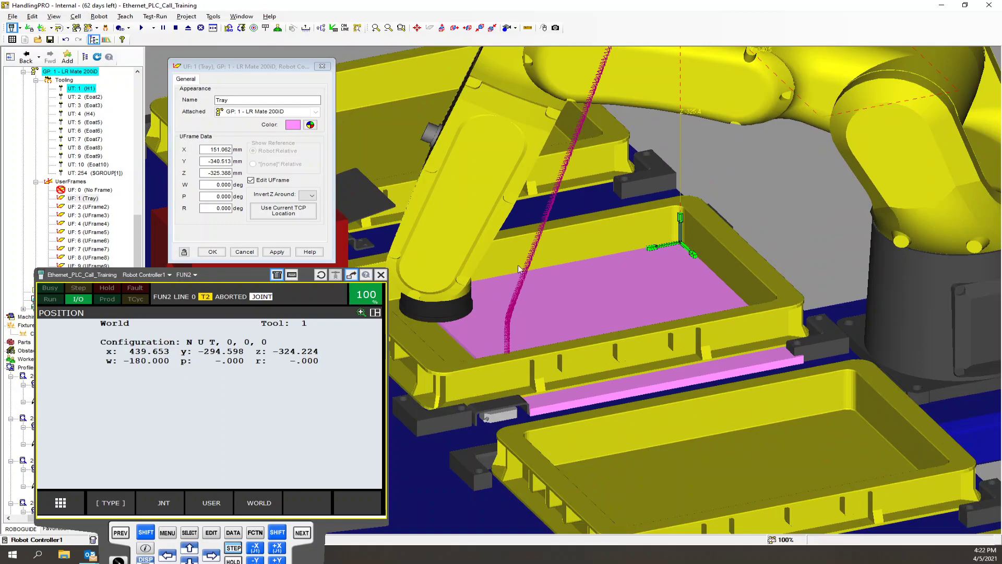
click(276, 252)
click(212, 252)
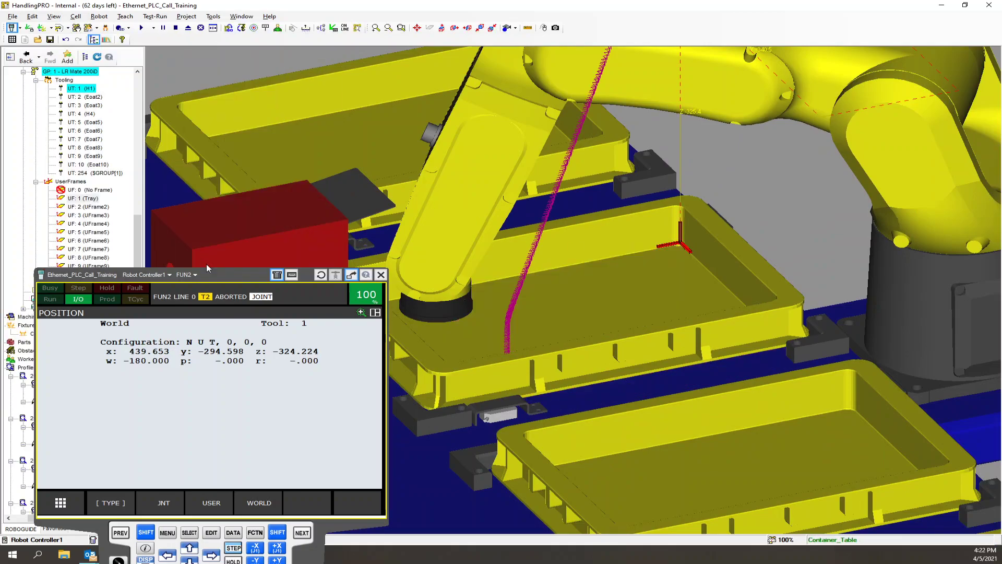
- Raise the pendant to show its full keypad and display the position in User frame 1
drag(239, 281, 246, 105)
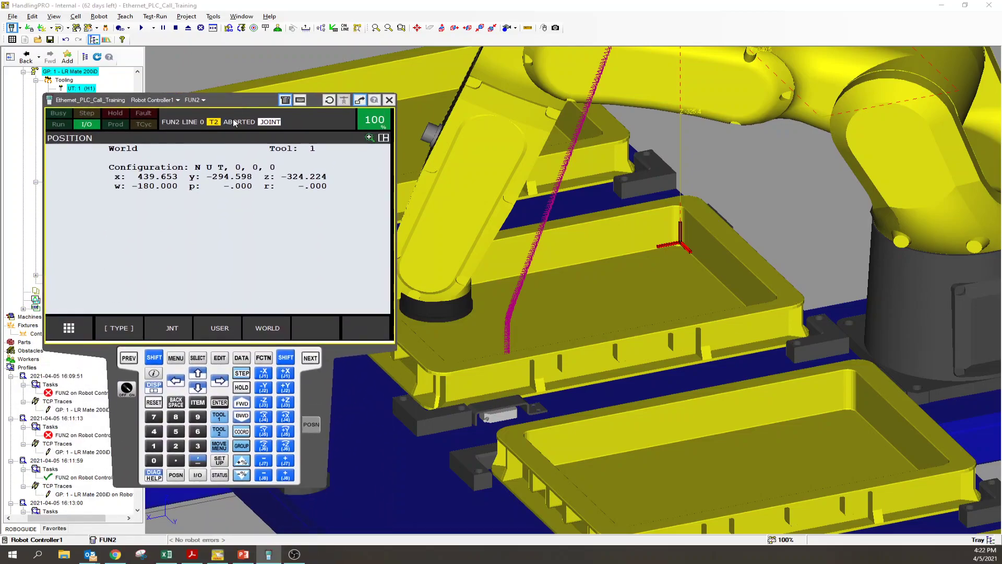
click(217, 329)
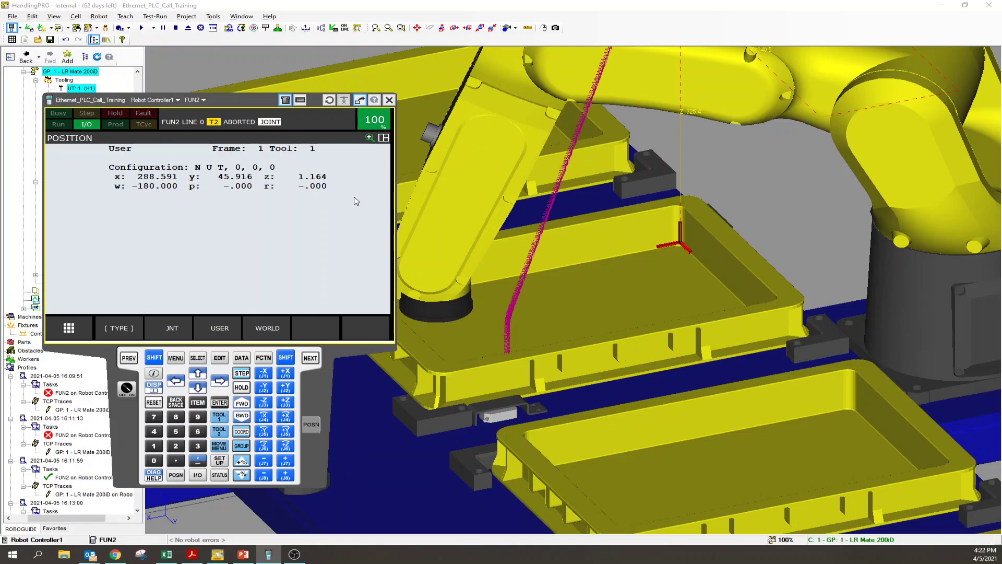
scroll(535, 296, down, 3)
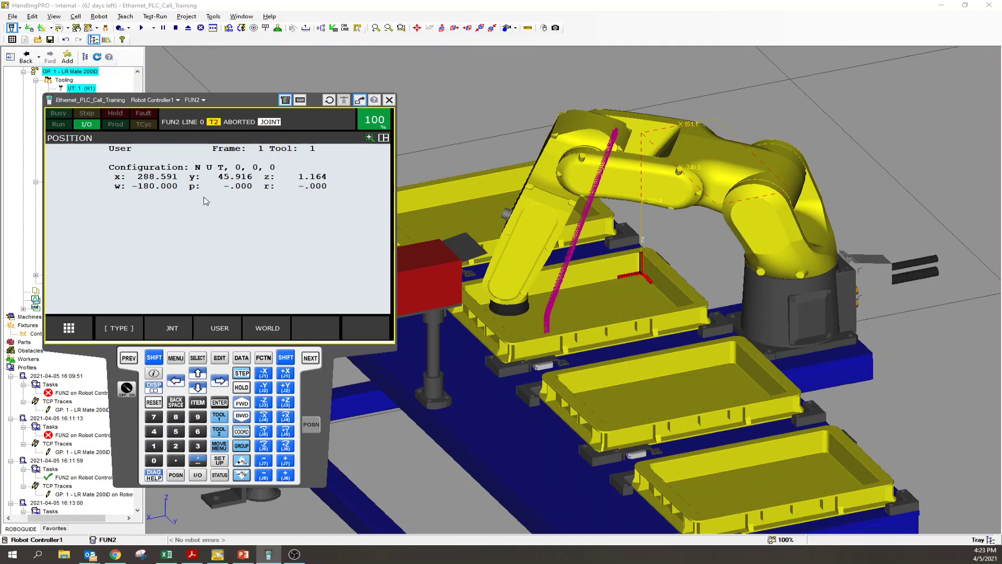
scroll(524, 312, up, 5)
scroll(669, 272, down, 2)
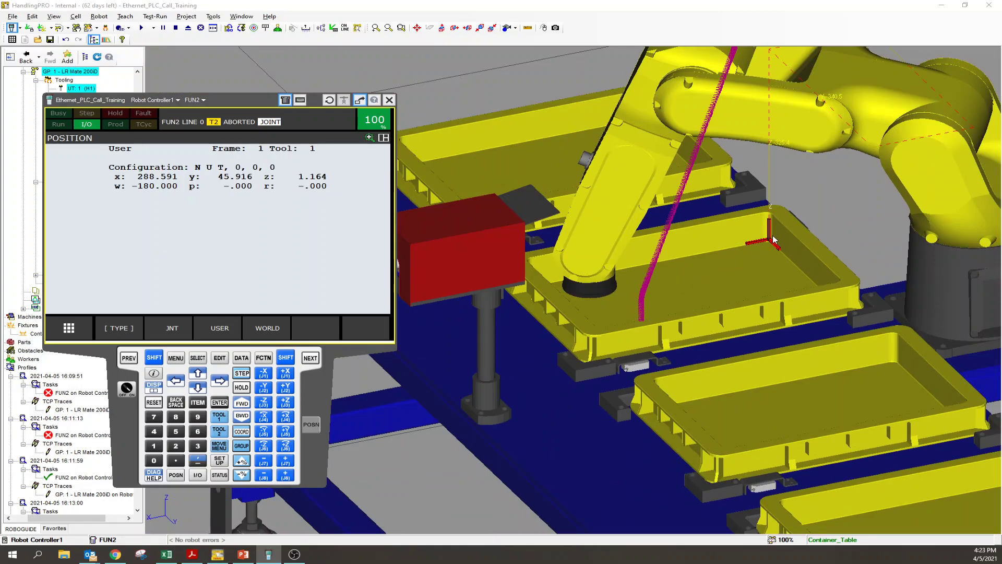
scroll(765, 221, up, 3)
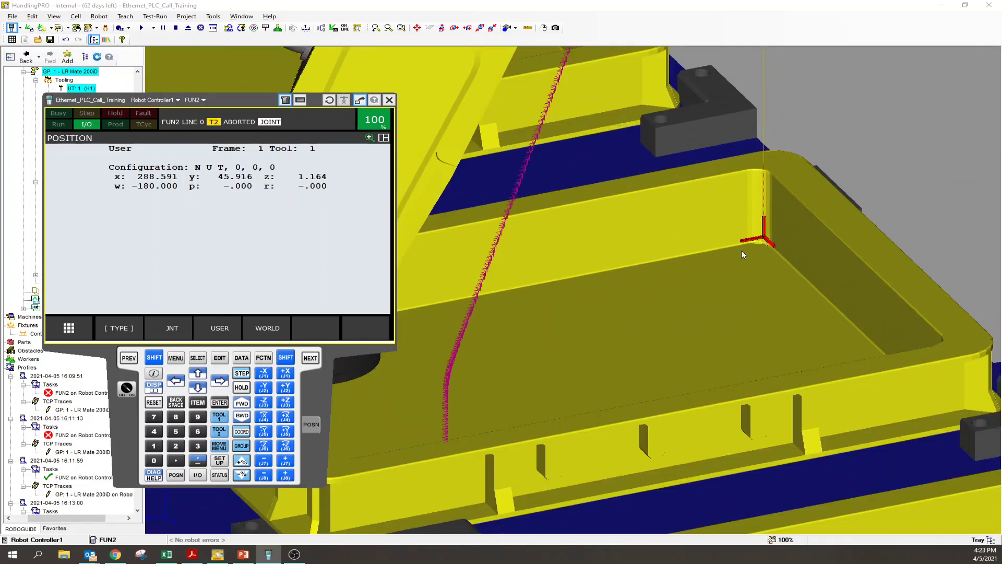
- Pan the view across the tray corner and bring up the pendant window's context menu
drag(720, 299, 578, 322)
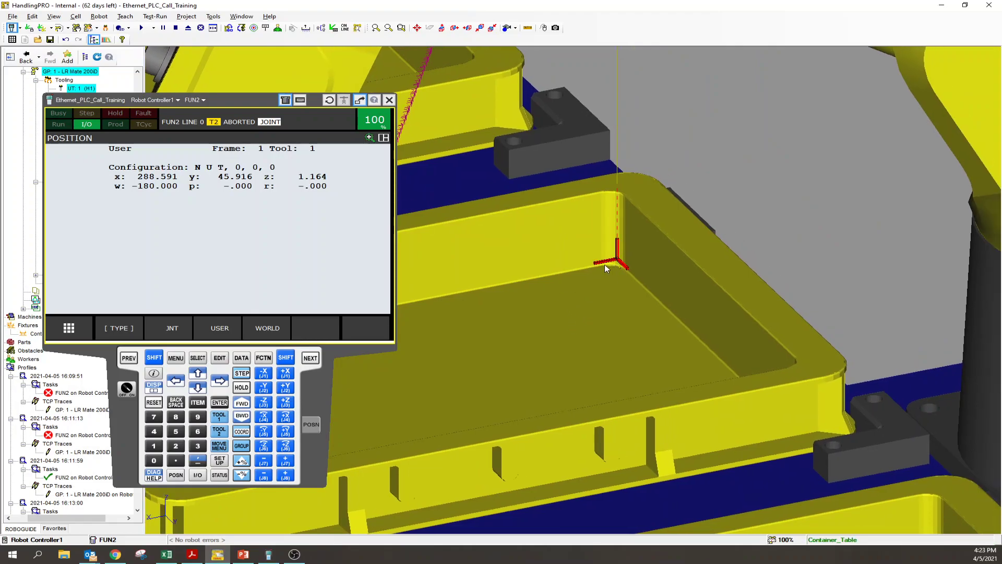
scroll(606, 265, down, 6)
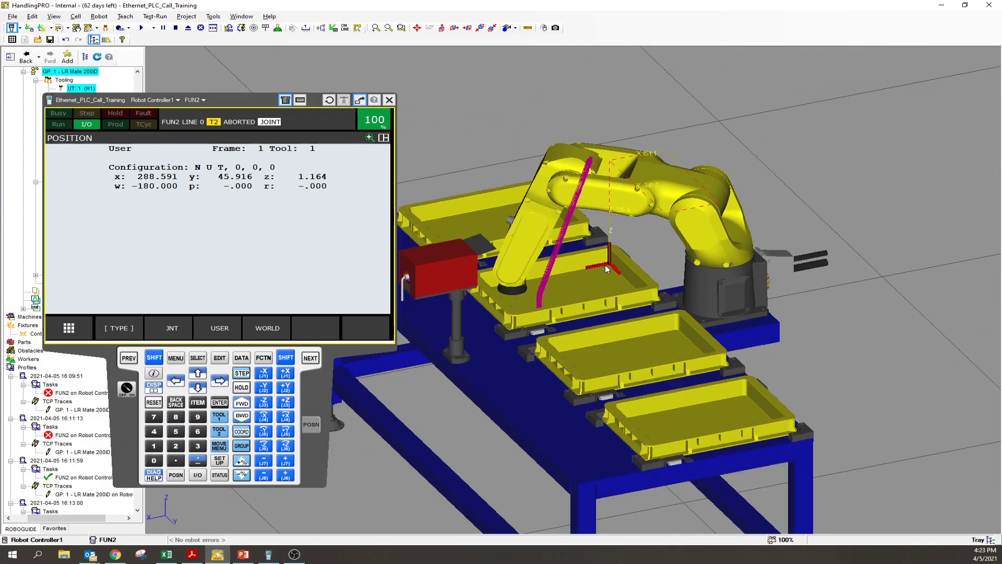
scroll(606, 266, up, 3)
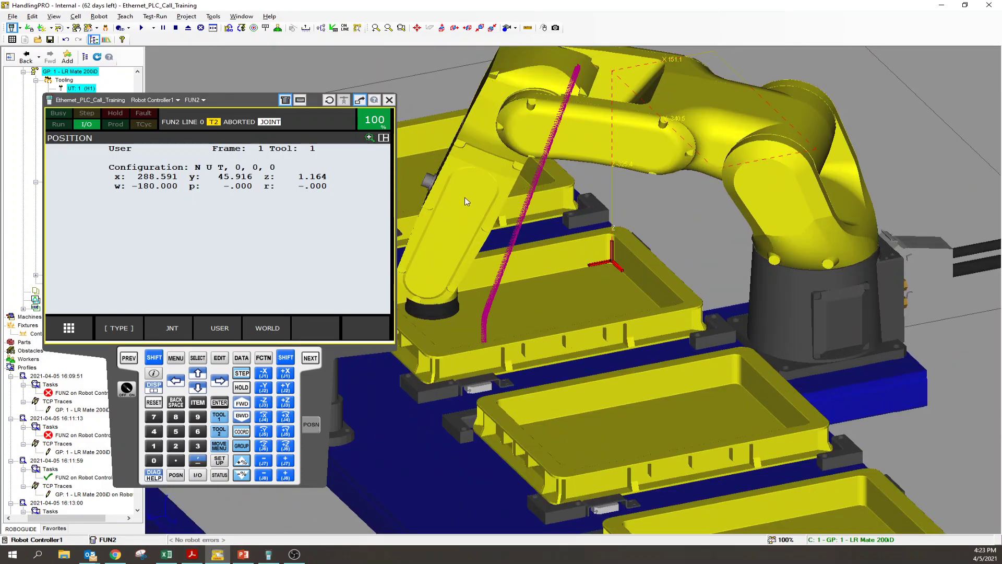
right_click(315, 393)
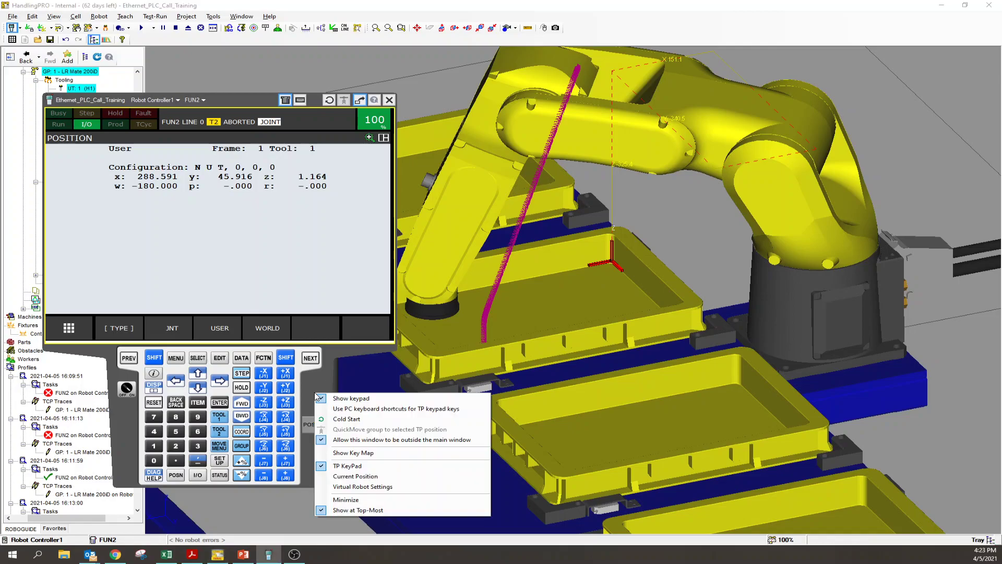
- Minimize the teach pendant window and switch over to the slide presentation
click(341, 500)
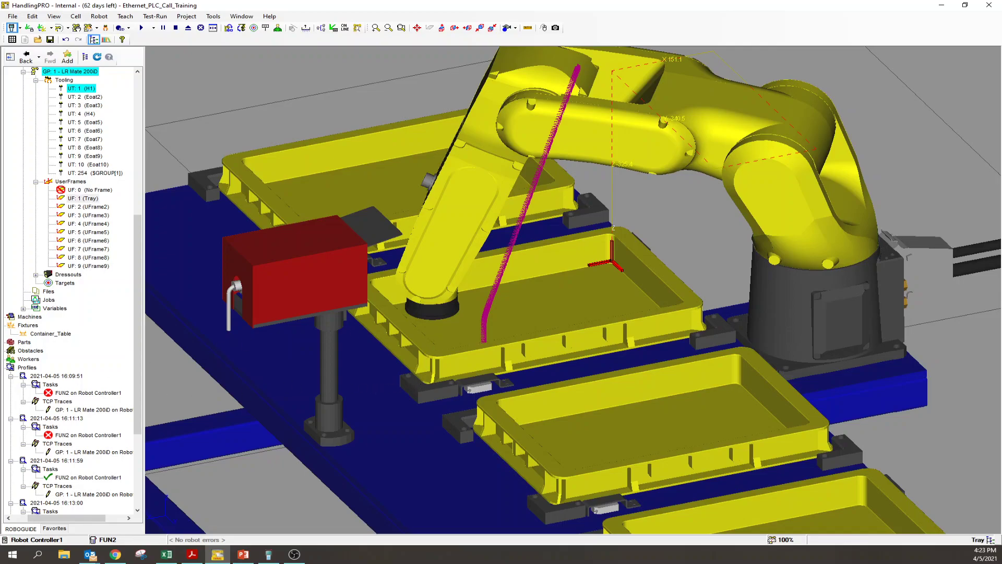
key(alt+Tab)
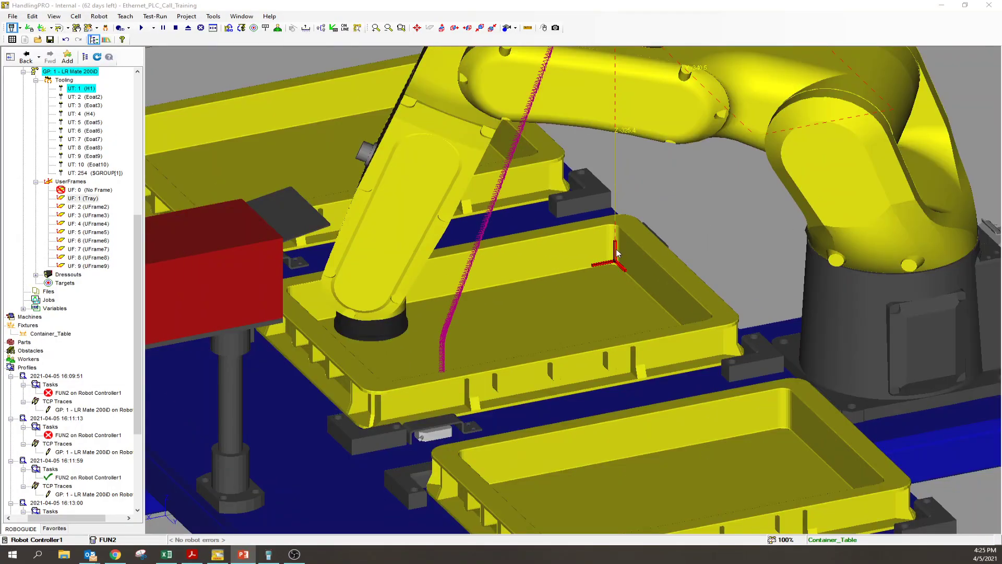
- Select the robot in the cell and reopen its teach pendant
click(836, 198)
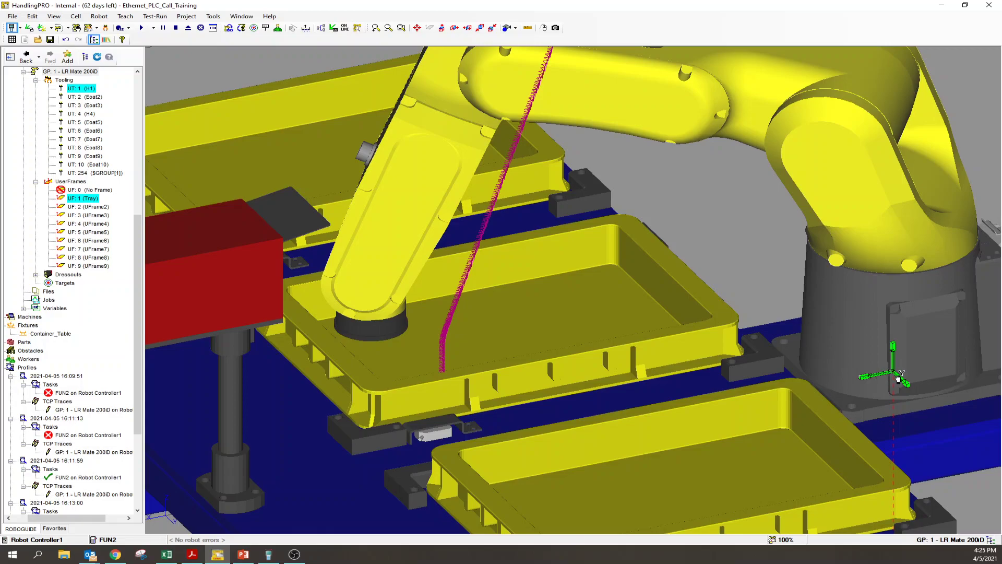
scroll(565, 205, down, 5)
scroll(539, 212, up, 3)
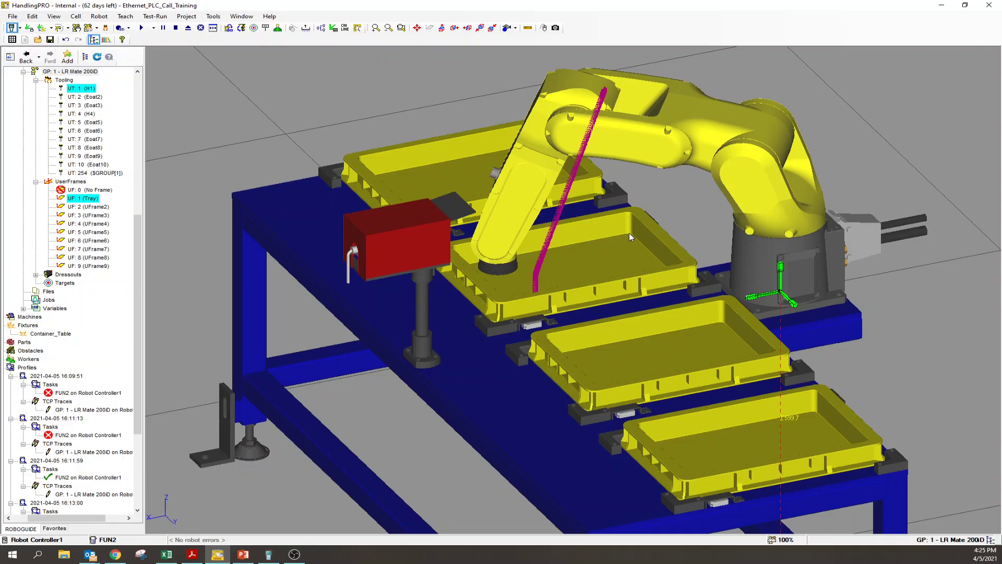
click(268, 554)
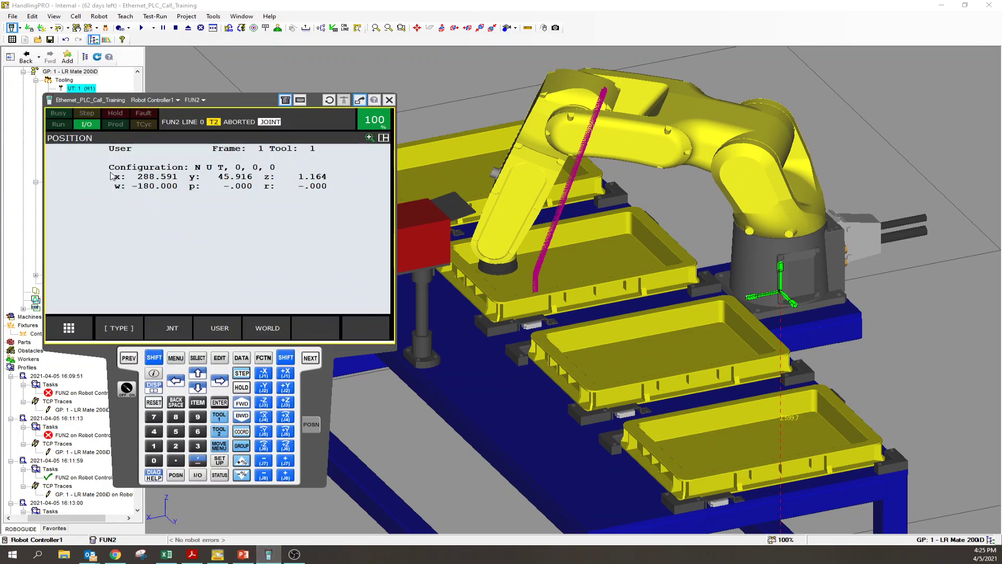
- Check the Group In values, then choose GETPOS from the TP program list
click(197, 474)
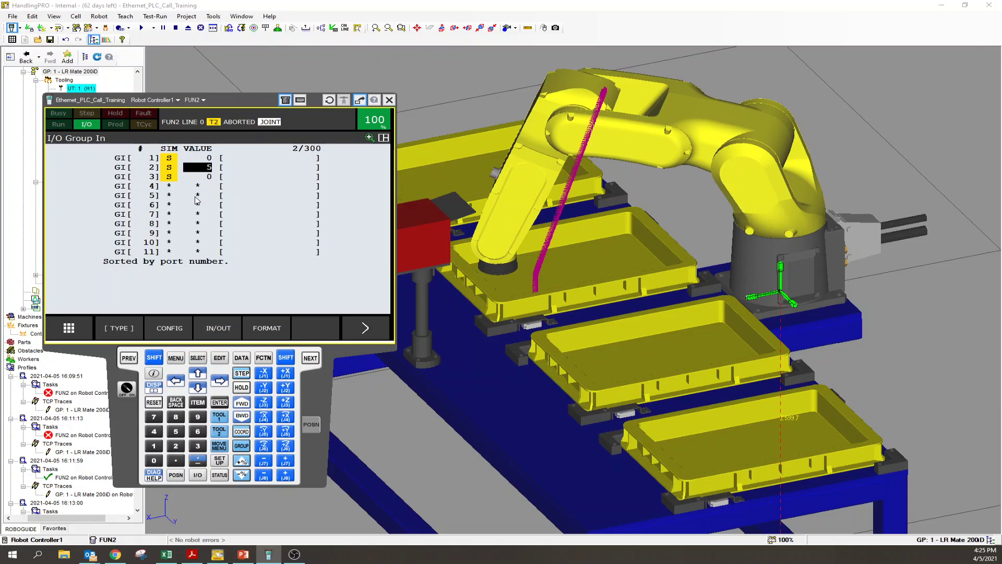
click(198, 358)
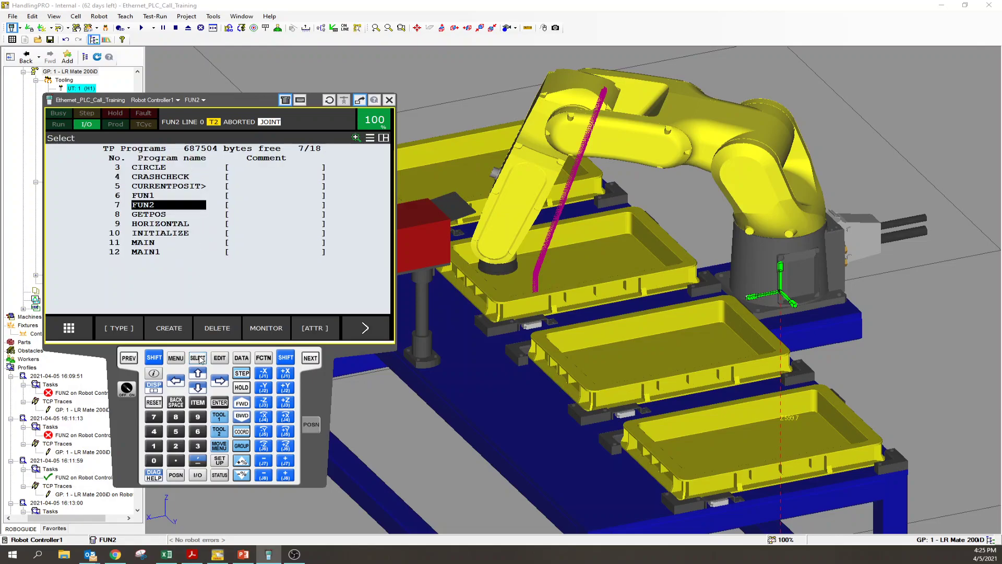
click(151, 216)
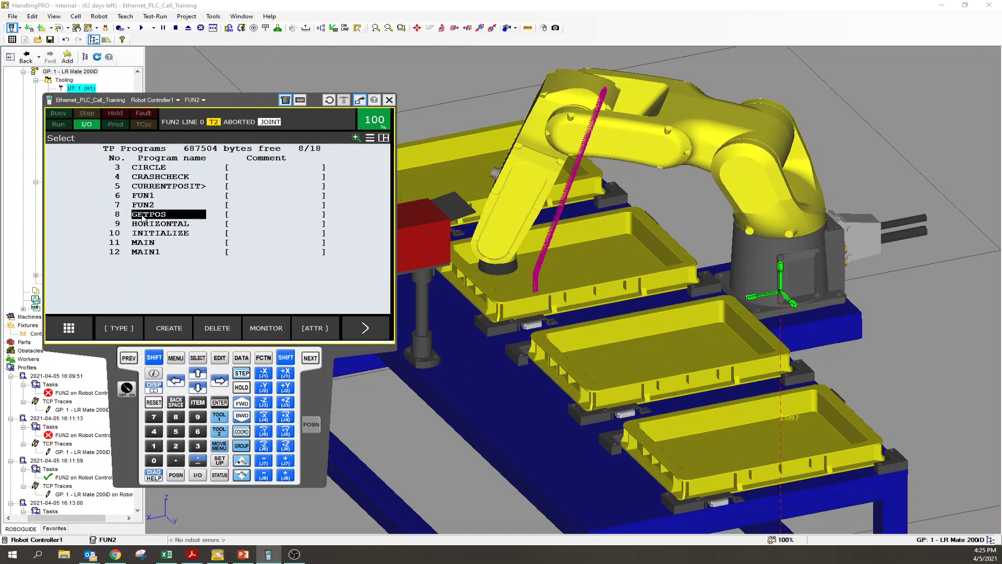
- Open GETPOS for editing and move the cursor to its [End] line
click(160, 219)
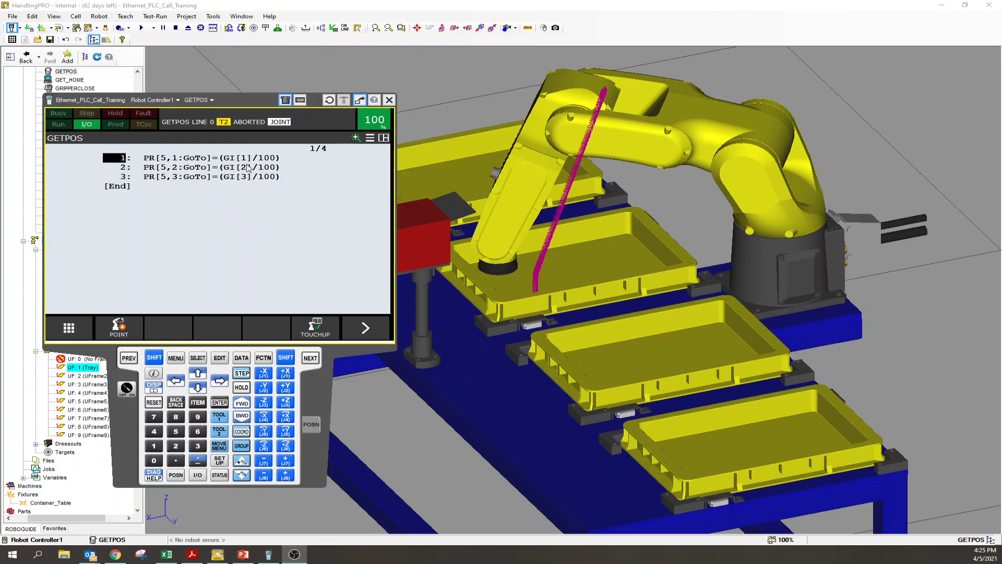
drag(251, 100, 261, 93)
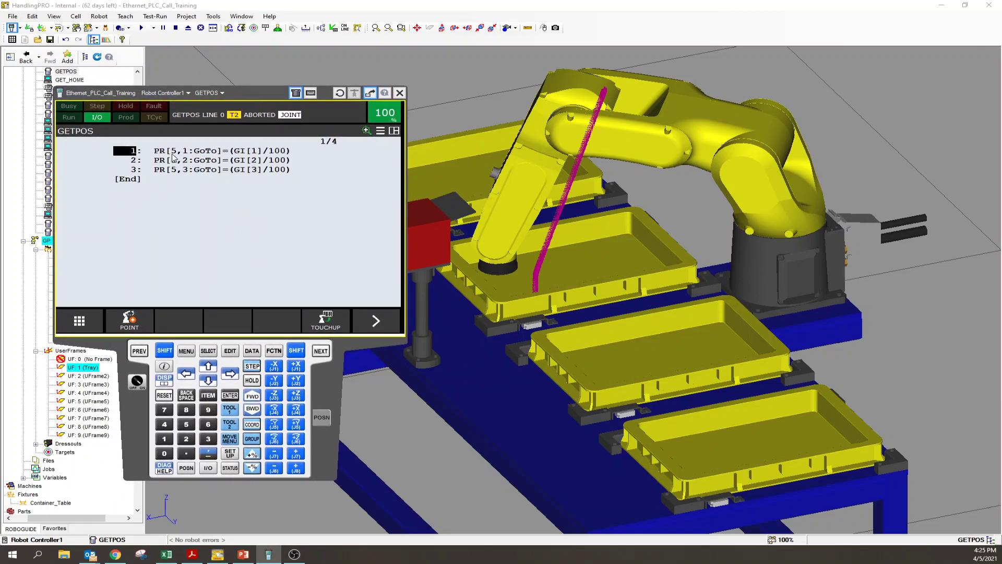
click(128, 181)
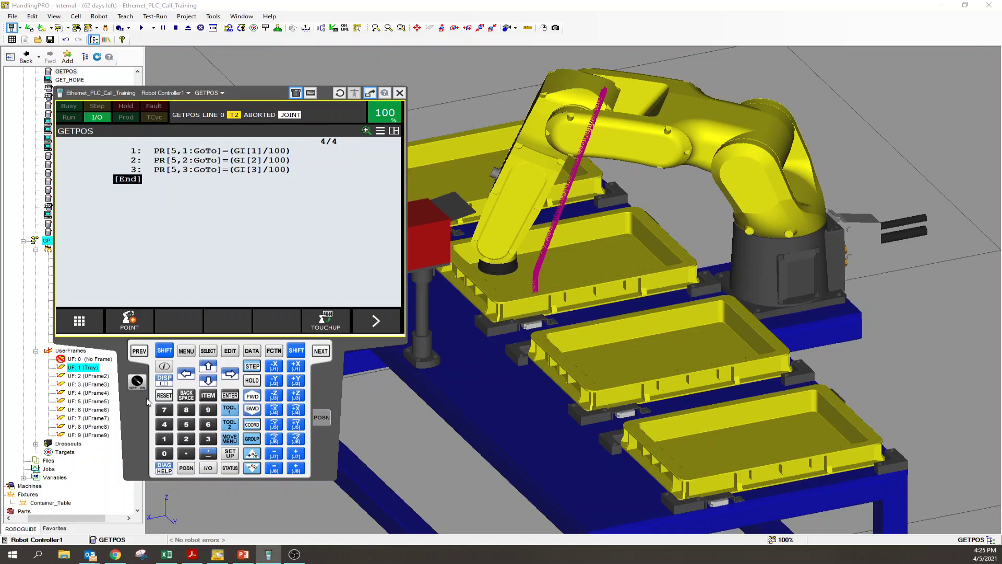
- Insert a ...=(...) register instruction on line 4 with PR[i,j] as its target
click(375, 320)
click(136, 325)
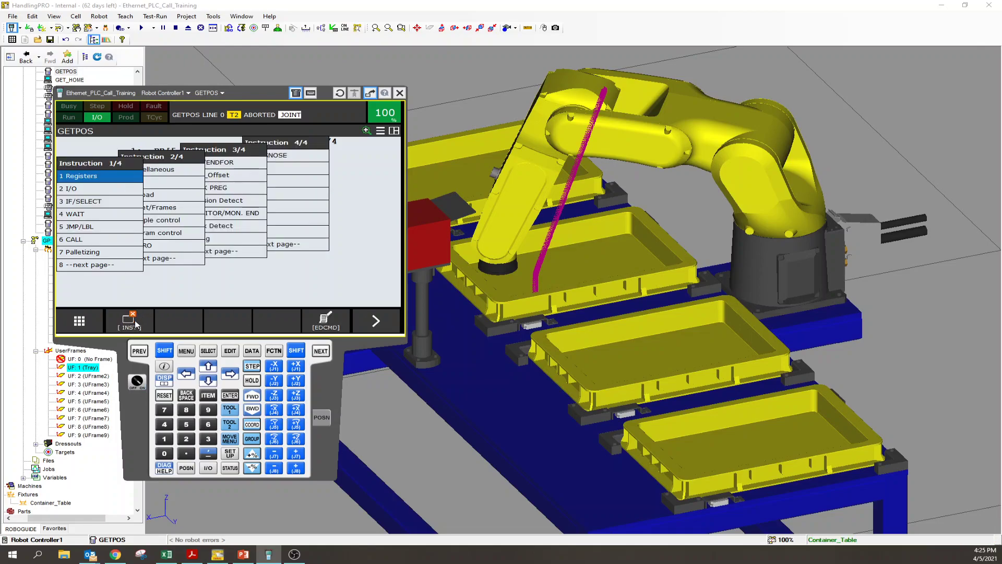
click(82, 178)
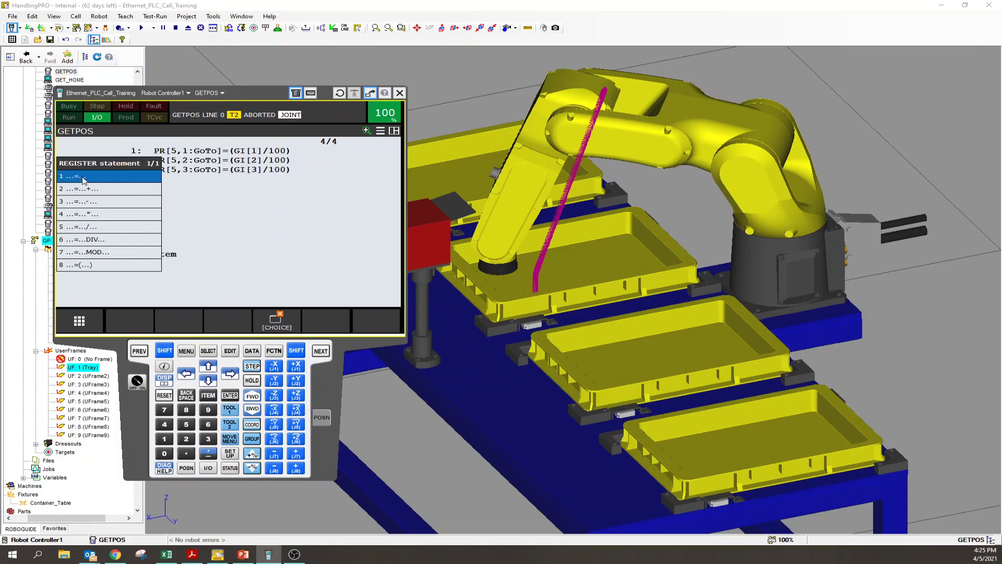
click(91, 266)
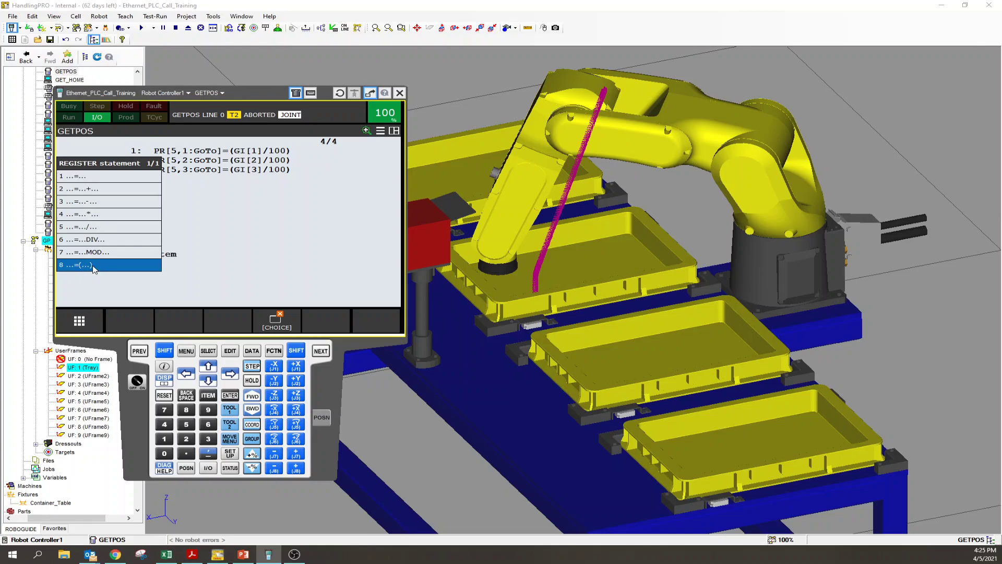
click(95, 268)
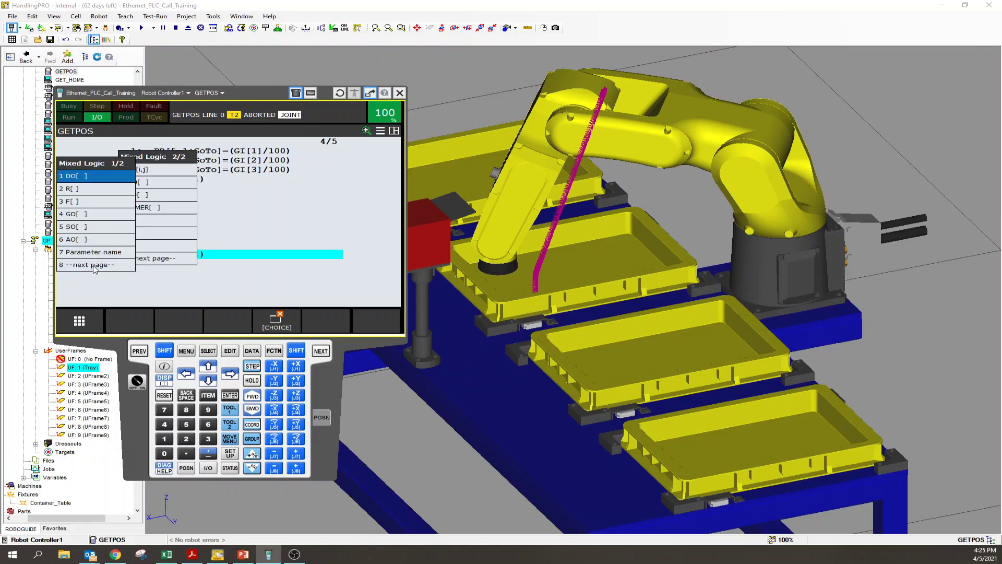
click(95, 268)
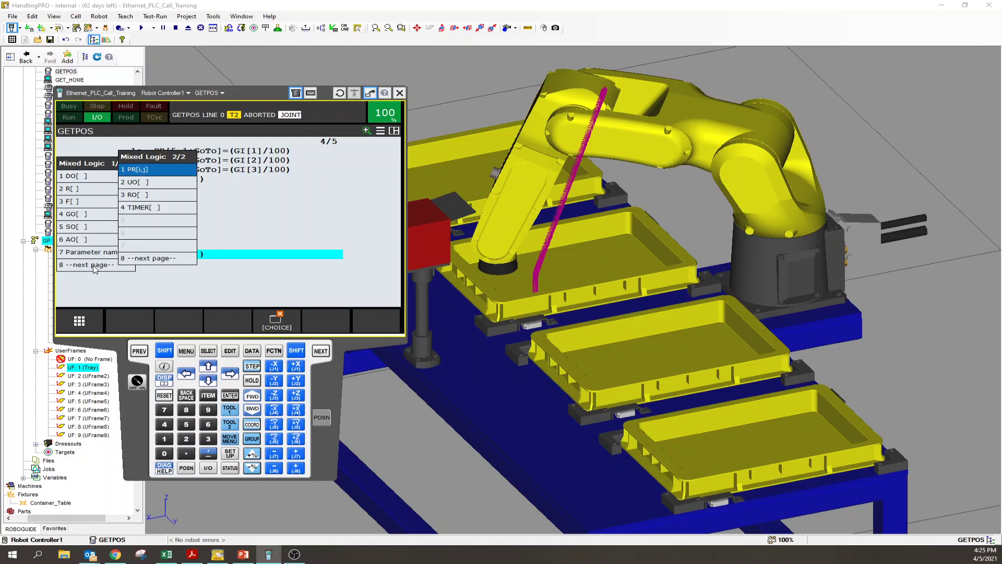
click(146, 174)
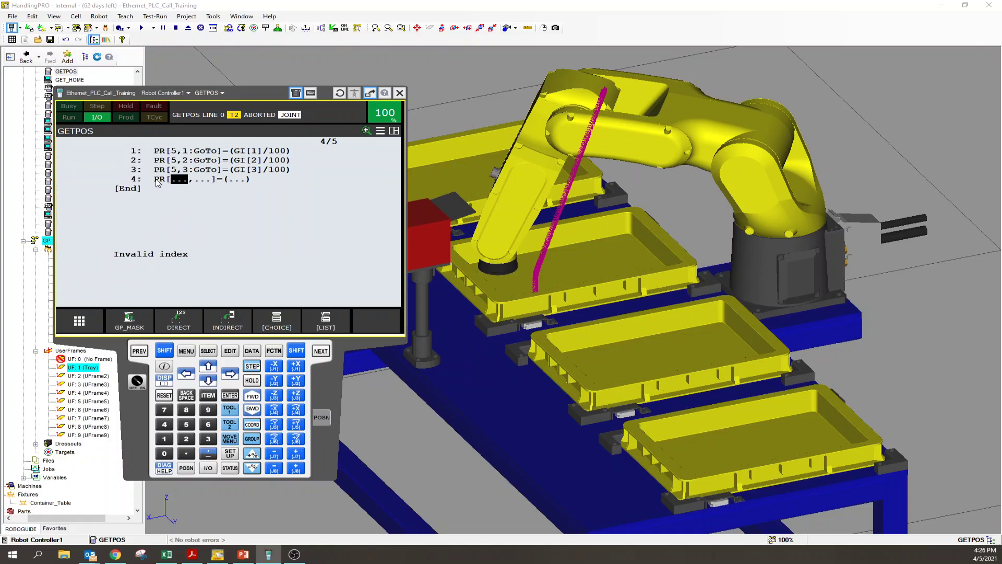
- Fill line 4 with register 5, element 1 and group input GI[1] as the expression
text(5)
key(Return)
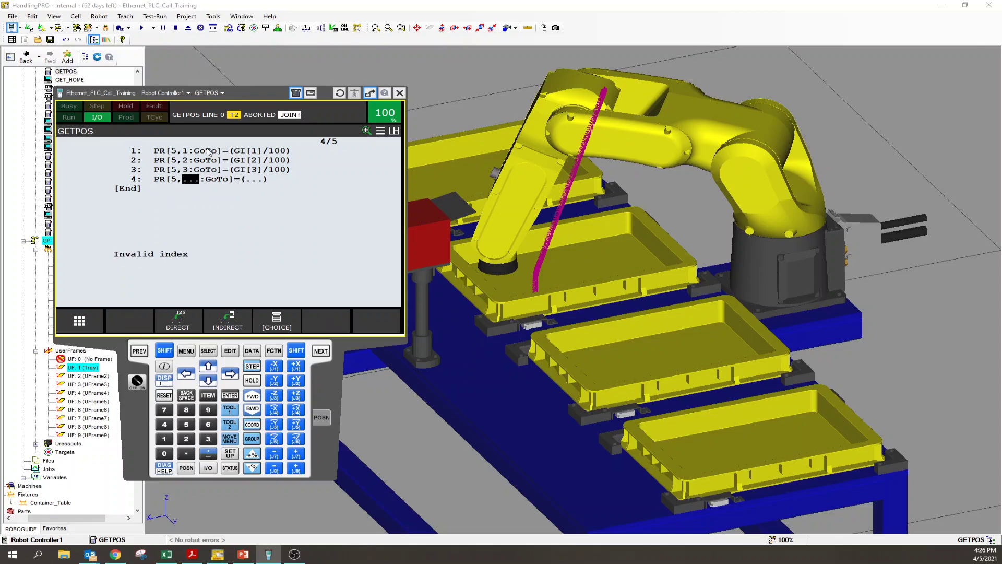
click(184, 181)
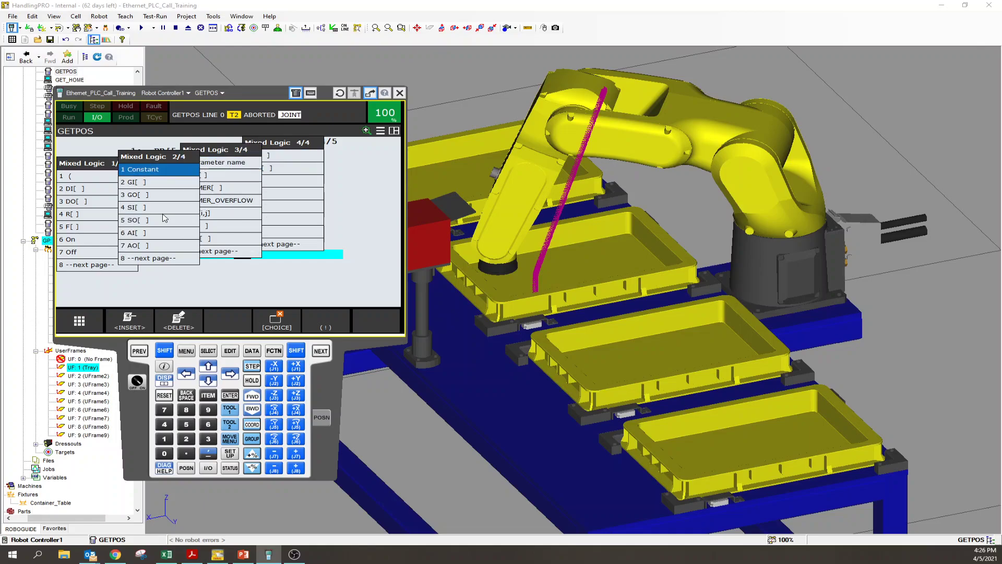
key(Down)
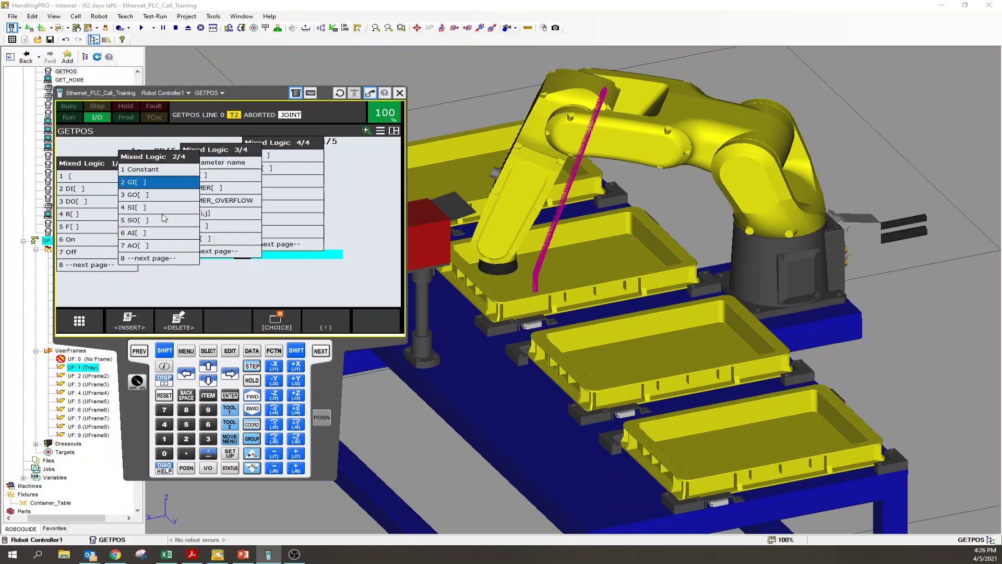
click(145, 183)
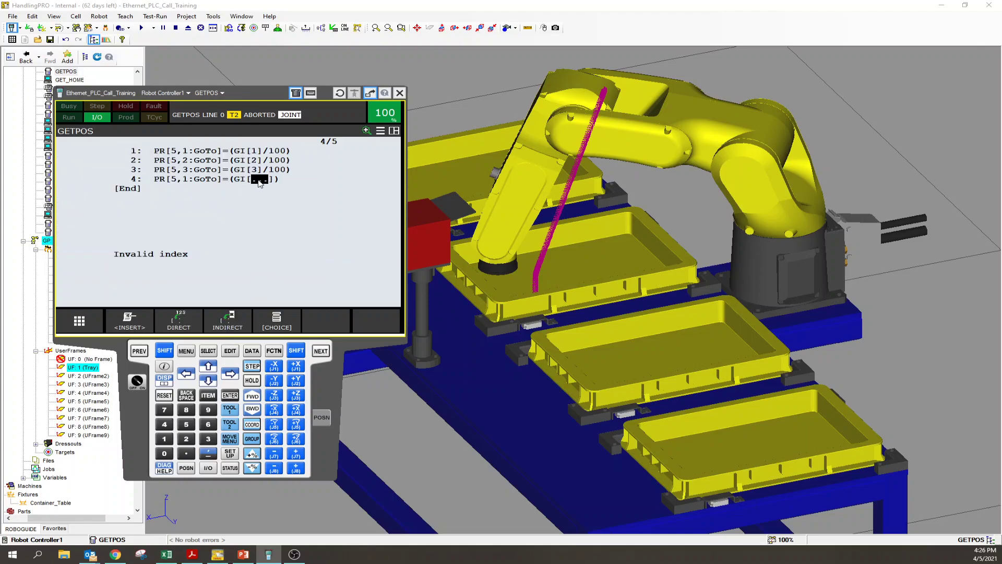
text(1)
key(Return)
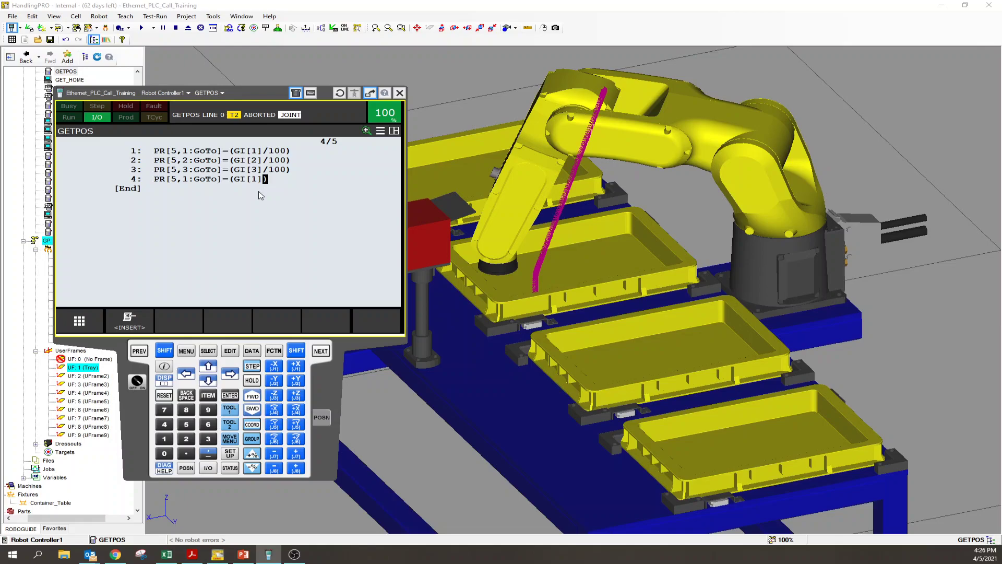
- Divide the expression by 100 so line 4 reads PR[5,1:GoTo]=(GI[1]/100)
click(130, 326)
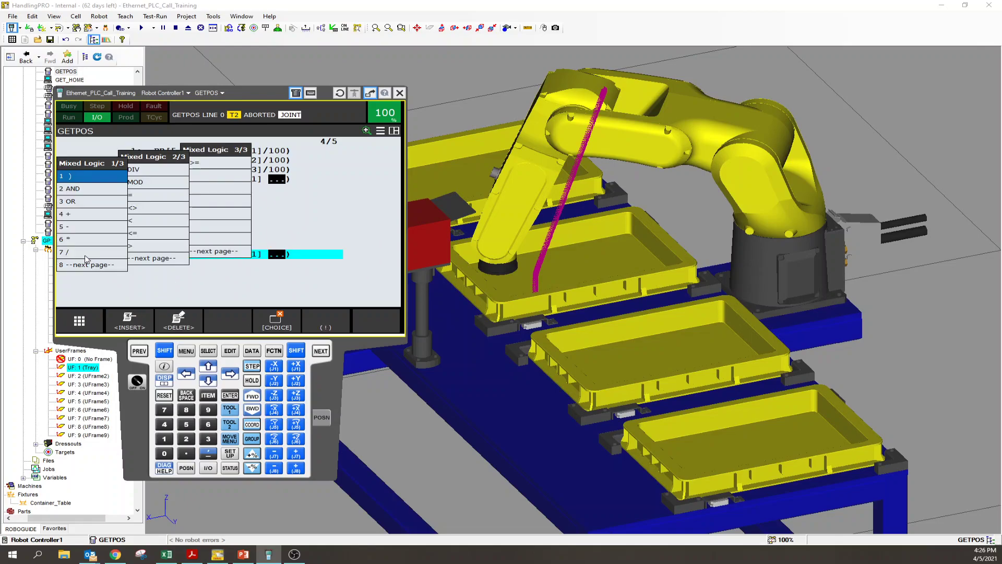
click(156, 171)
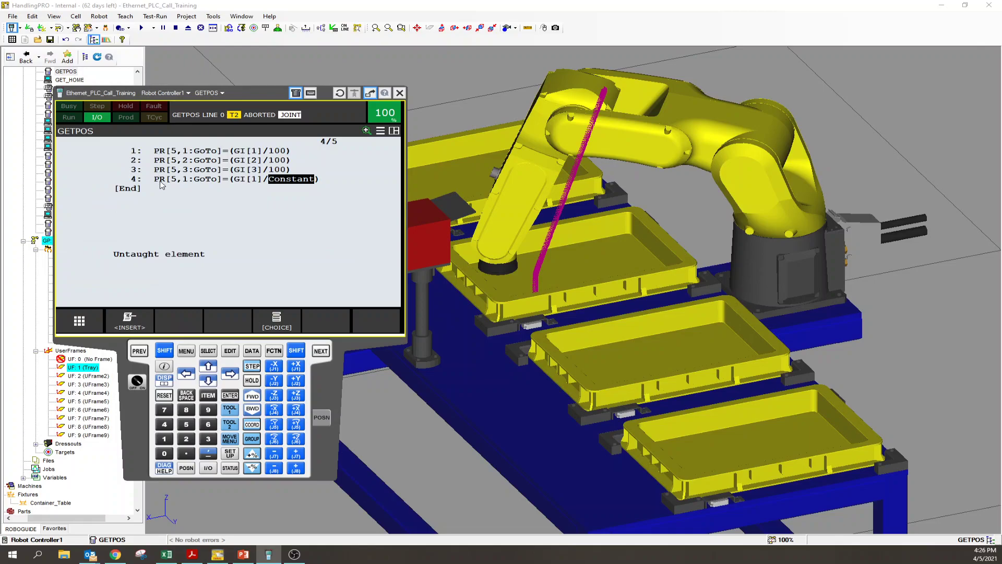
text(1)
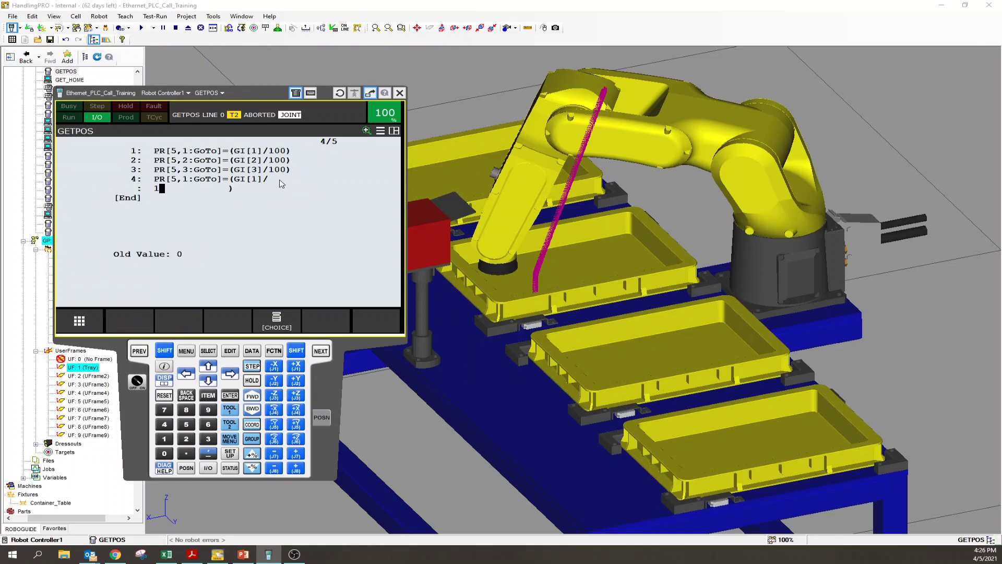
text(00)
key(Return)
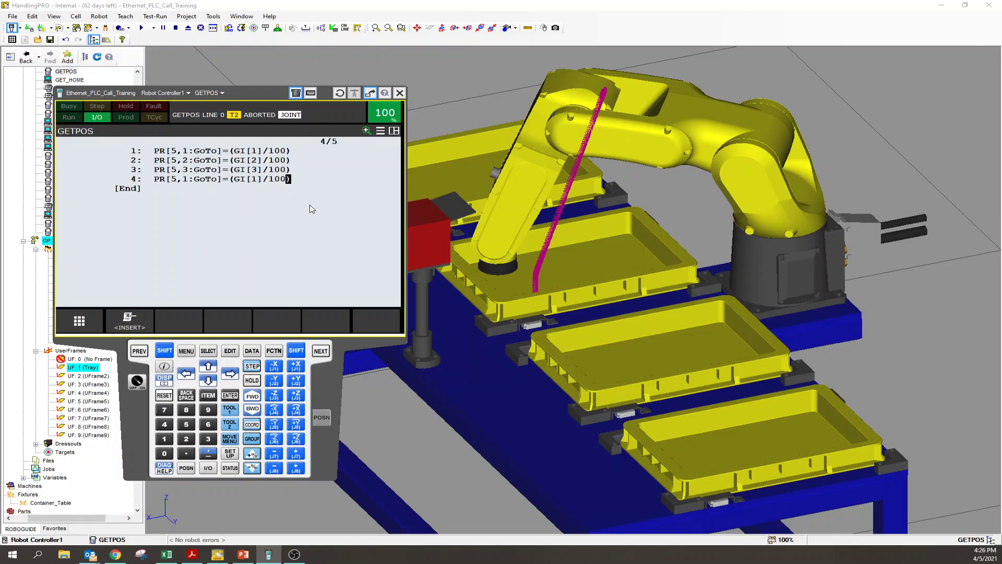
click(244, 182)
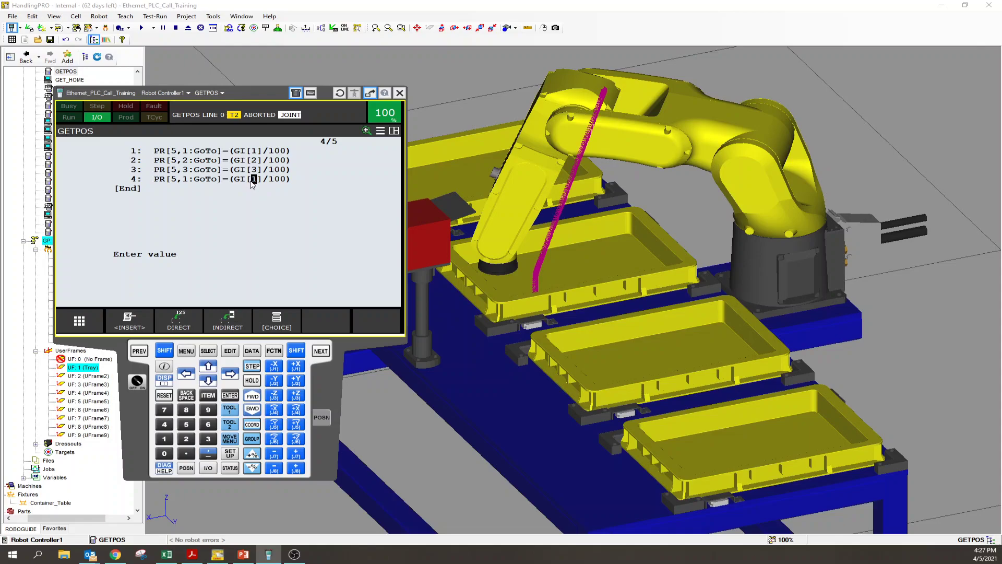
click(277, 180)
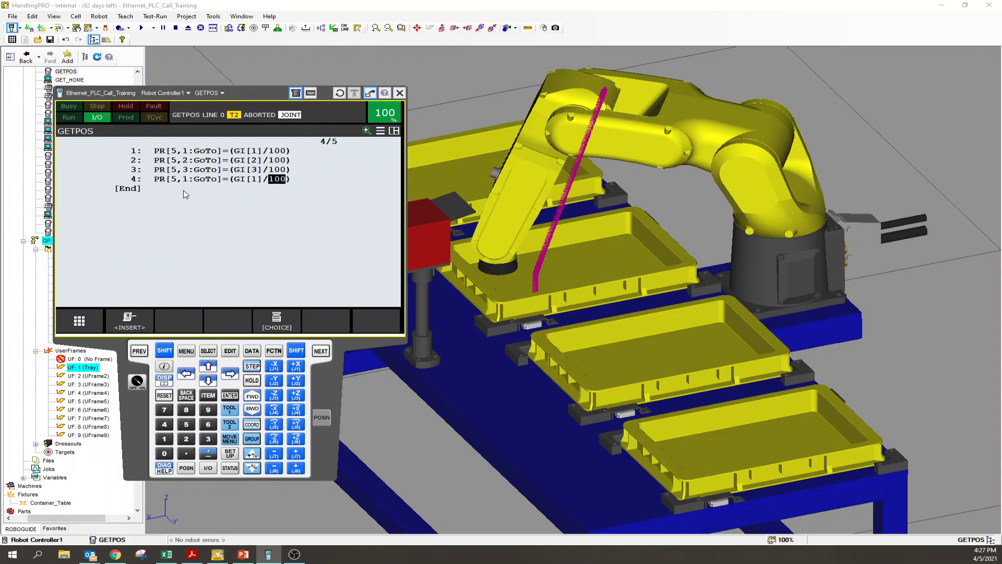
- Delete the duplicate line 4 of GETPOS with EDCMD > Delete, confirming YES
click(135, 180)
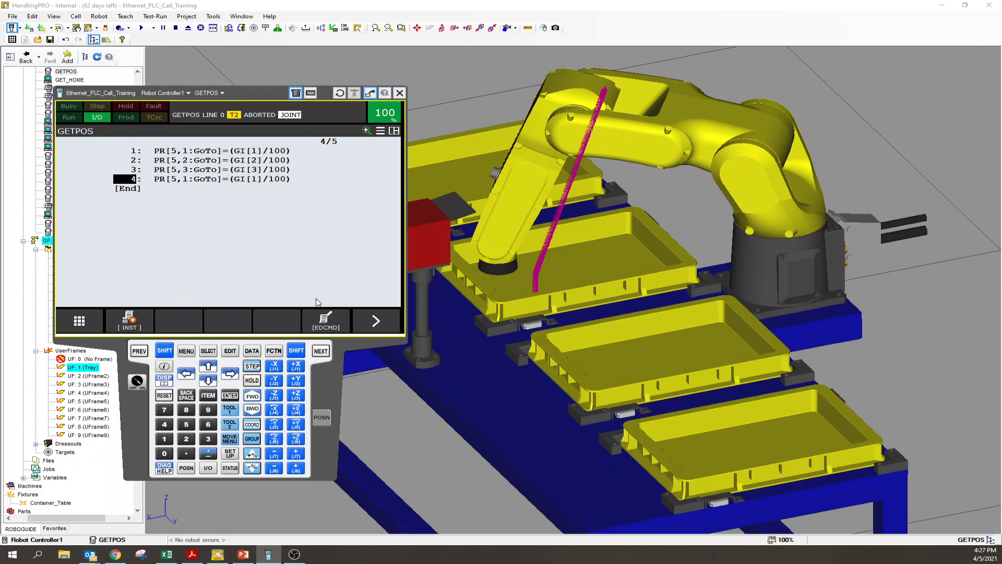
click(324, 324)
click(247, 200)
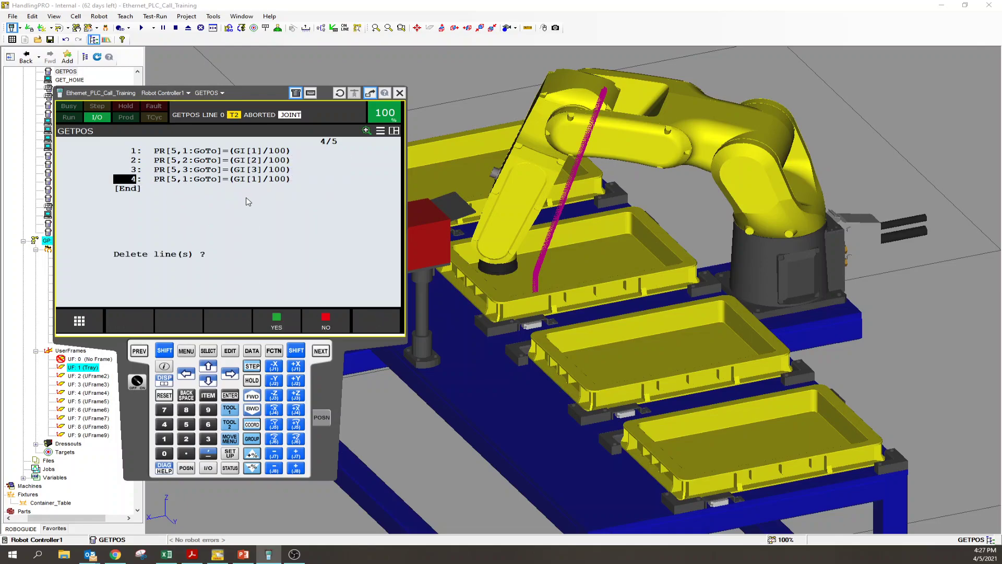
click(283, 316)
- Open PR[5] GoTo's position detail, set X and Y to 0, and finish with DONE
click(253, 352)
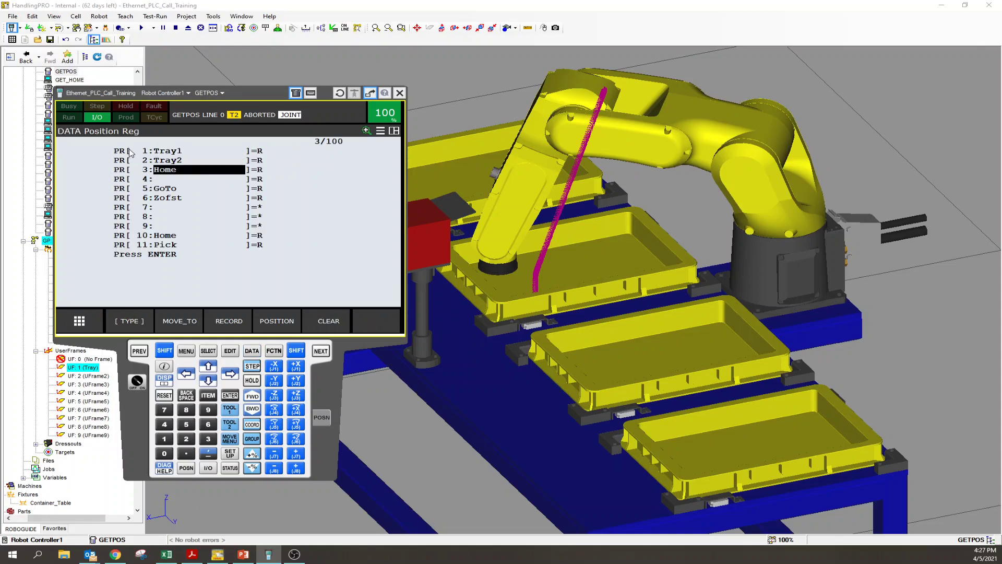
click(167, 190)
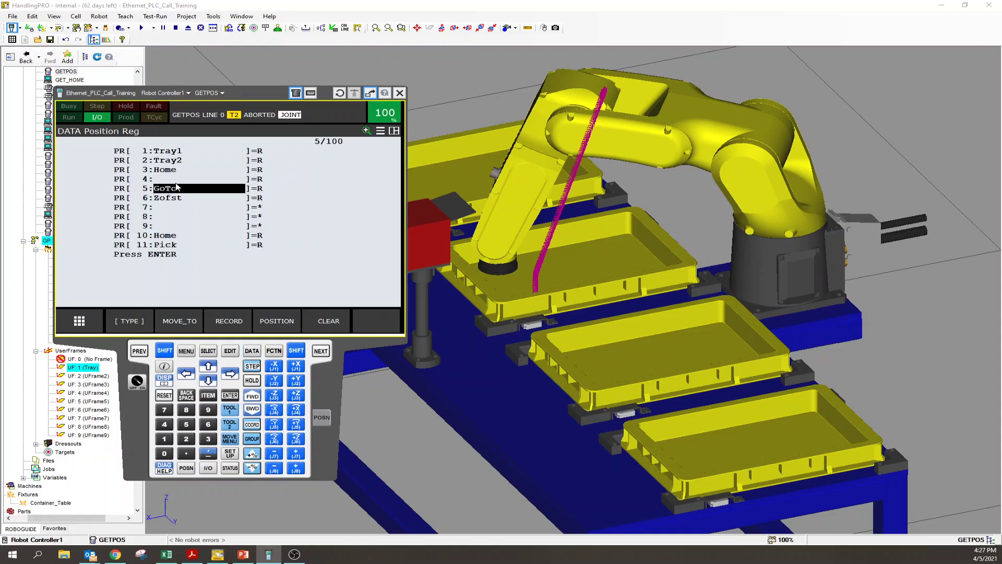
click(262, 189)
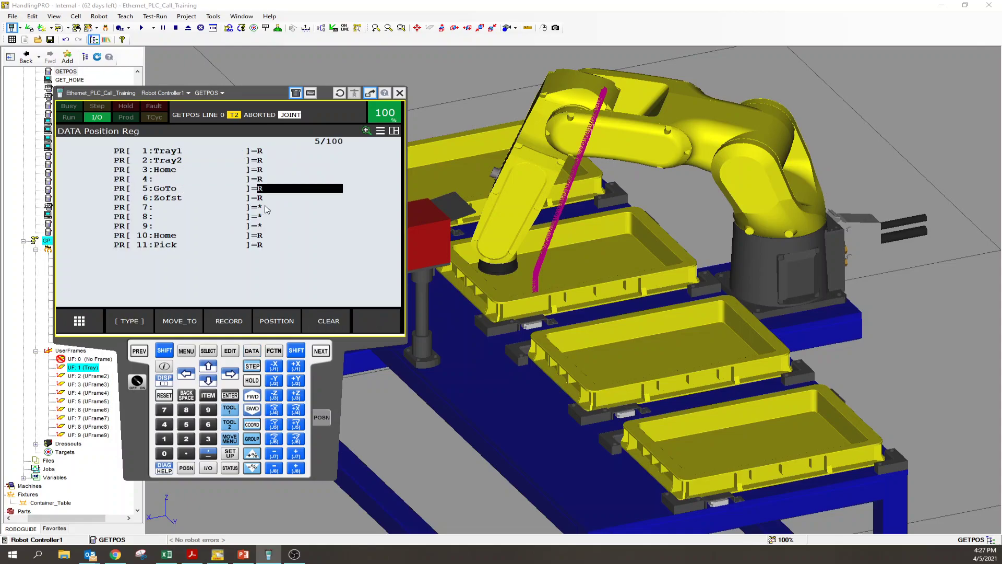
click(277, 320)
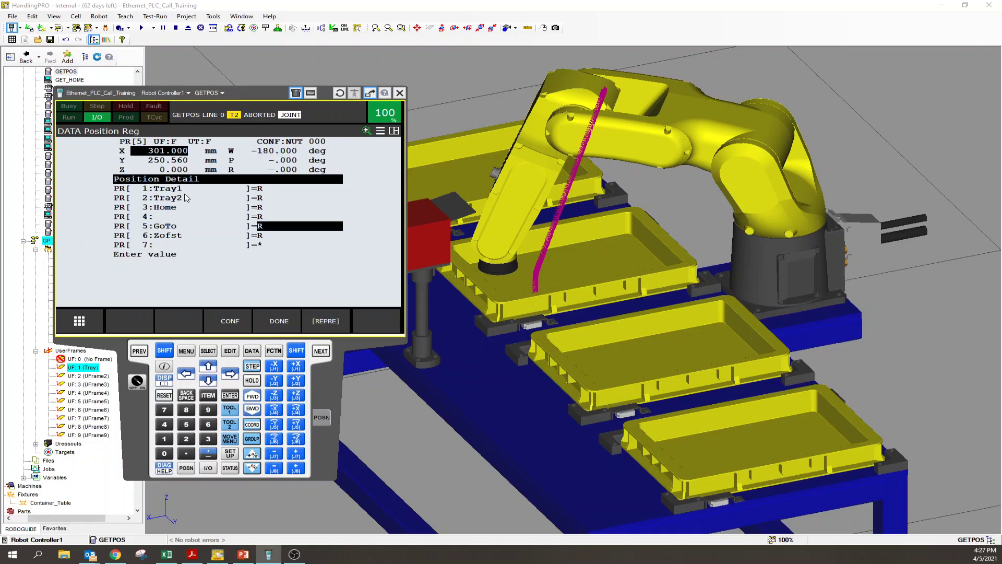
text(0)
key(Return)
text(0)
key(Return)
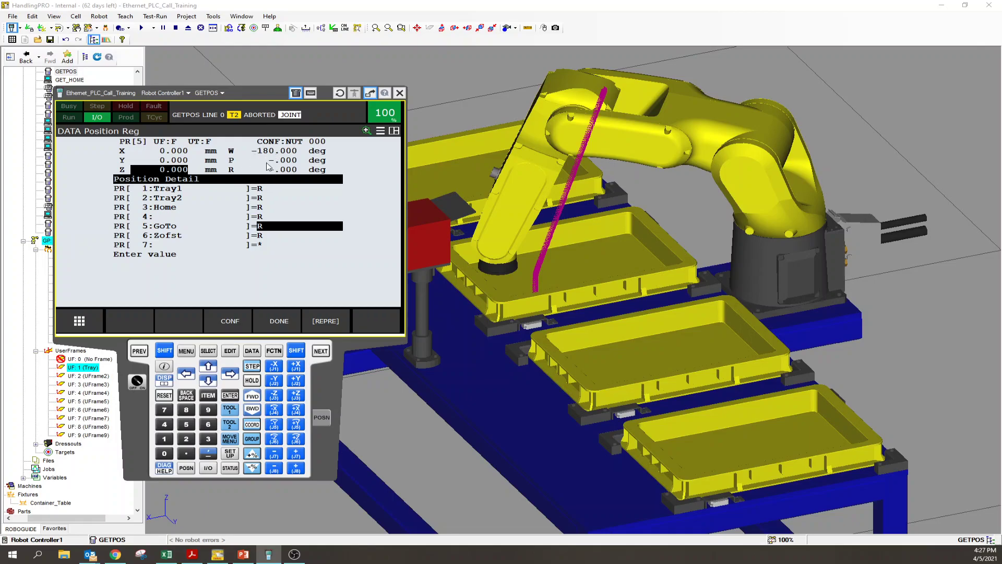
scroll(491, 273, up, 6)
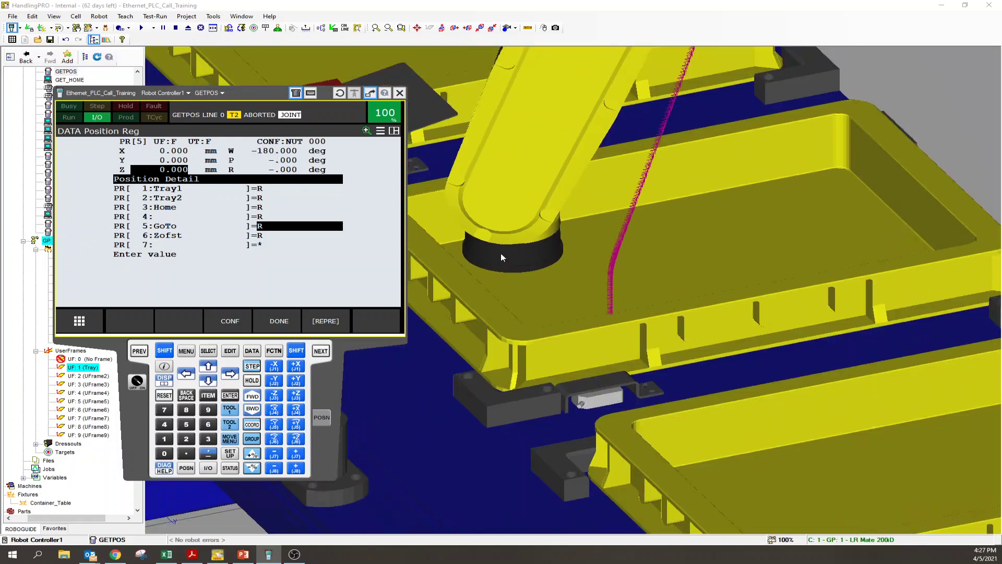
scroll(503, 242, down, 8)
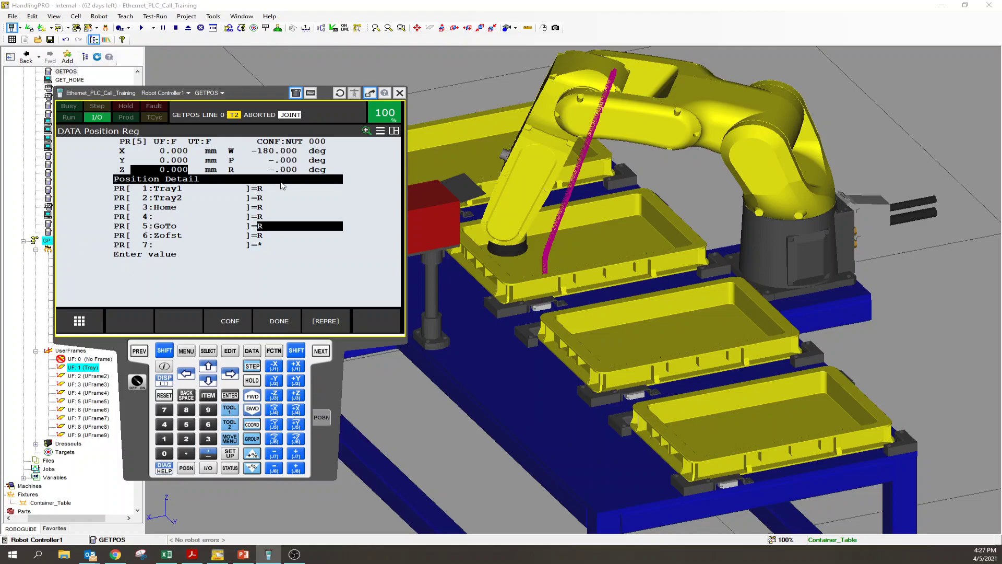
scroll(551, 251, up, 3)
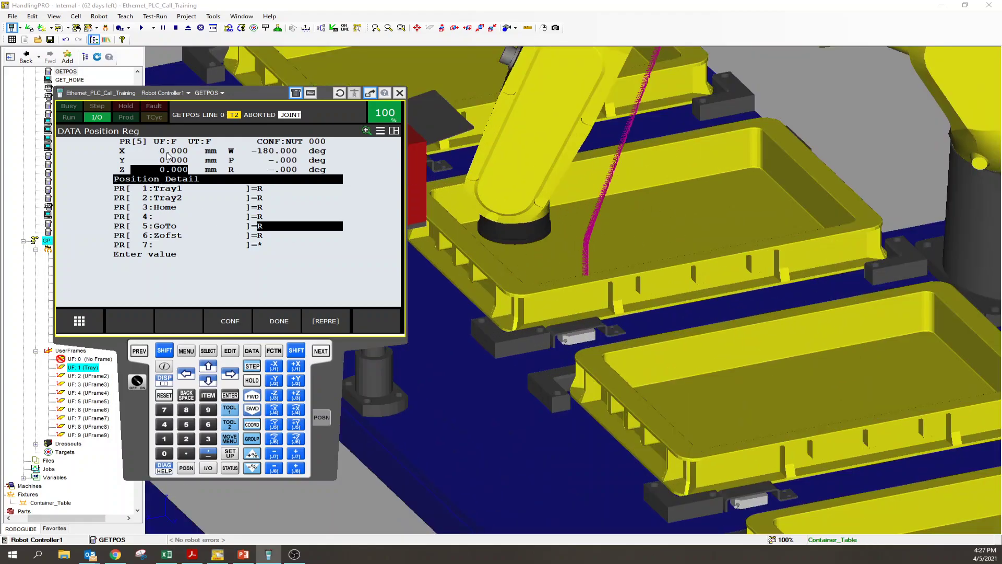
click(282, 322)
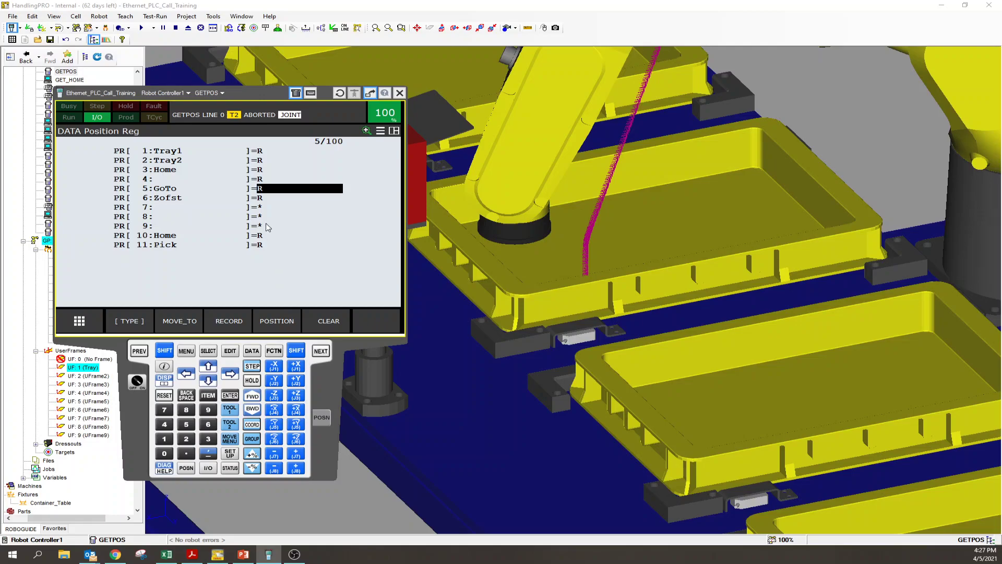
- In the Group In list, enter GI[1] 32055, GI[2] 5000 and GI[3] 1000
click(208, 467)
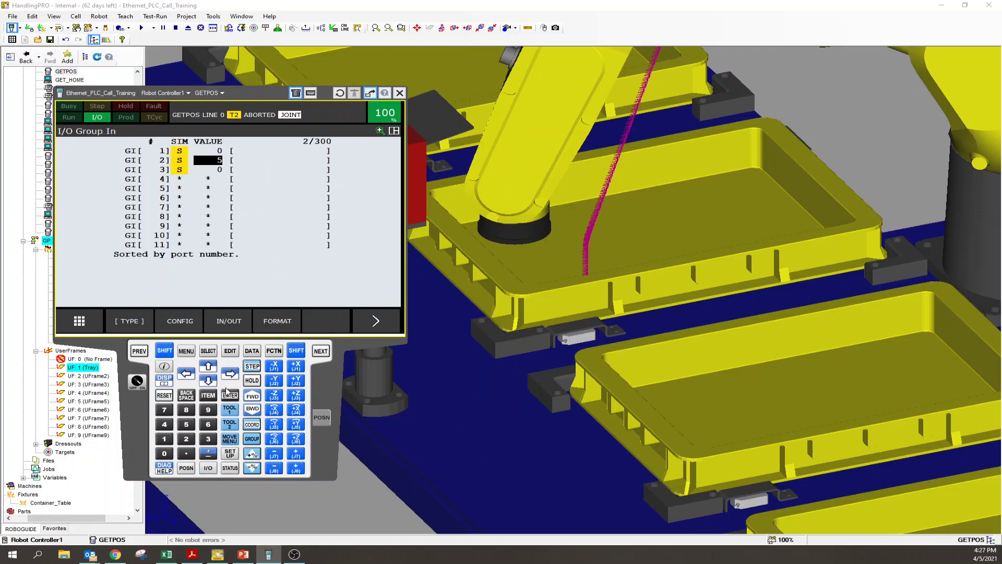
click(209, 152)
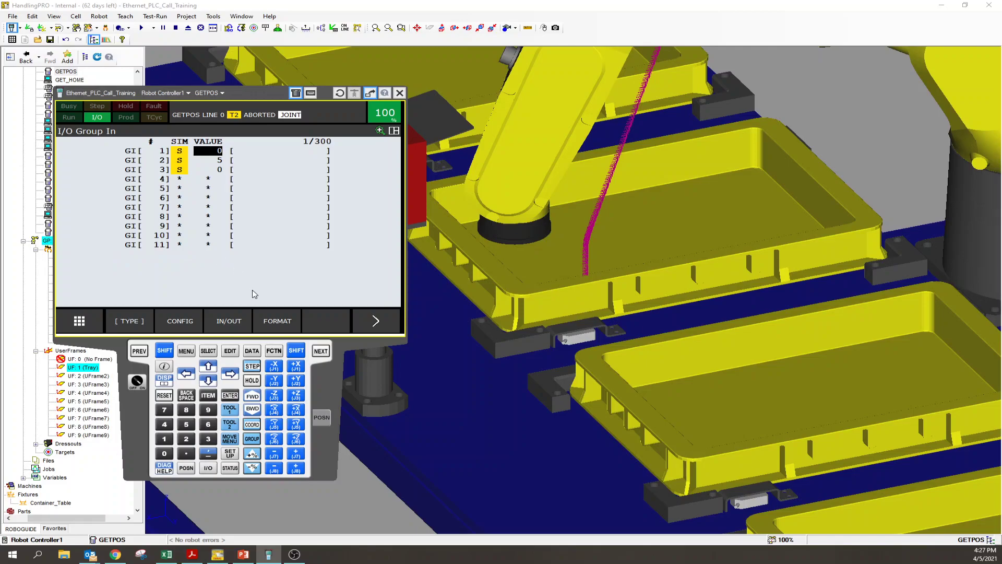
text(32055)
key(Return)
key(Down)
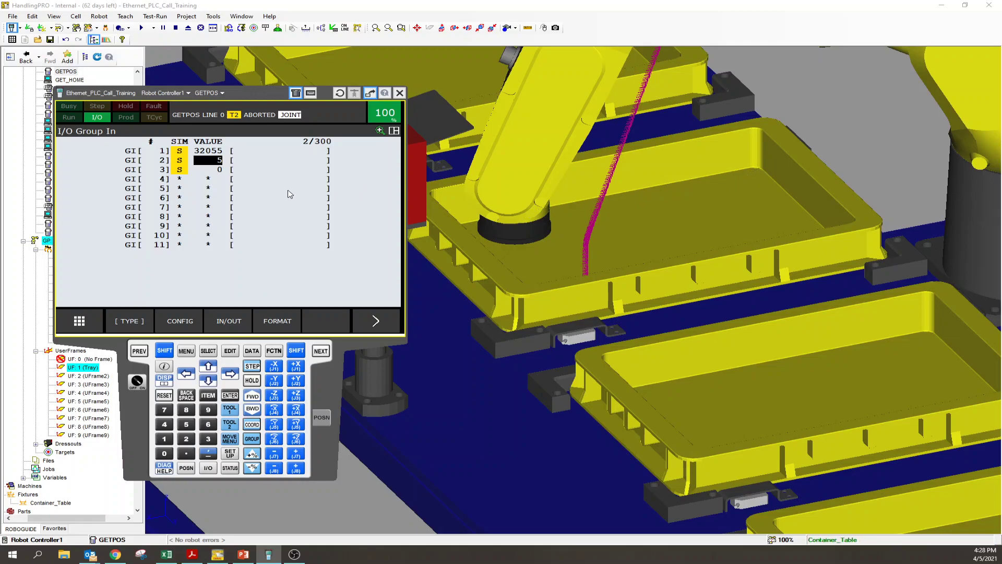
text(5000)
key(Return)
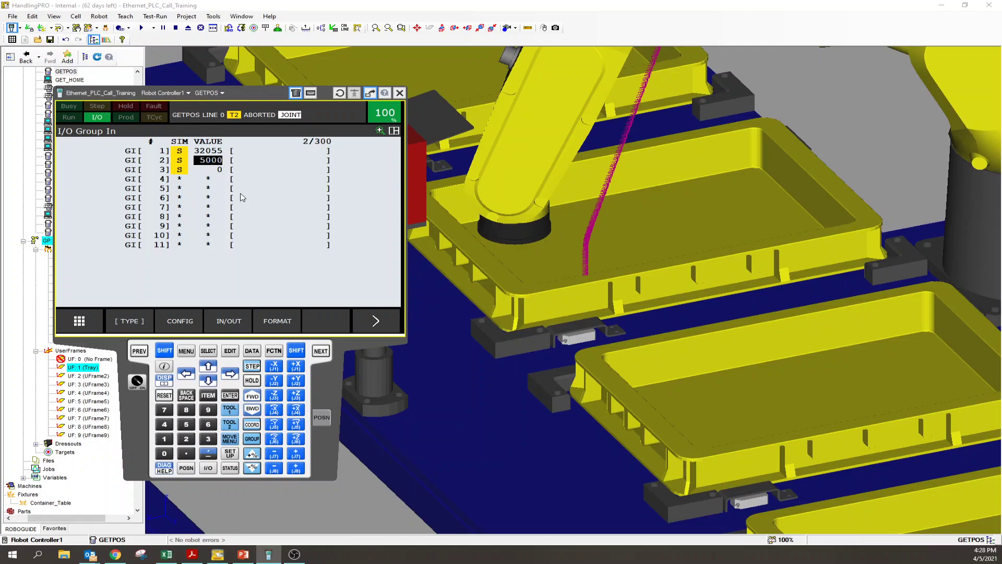
key(Down)
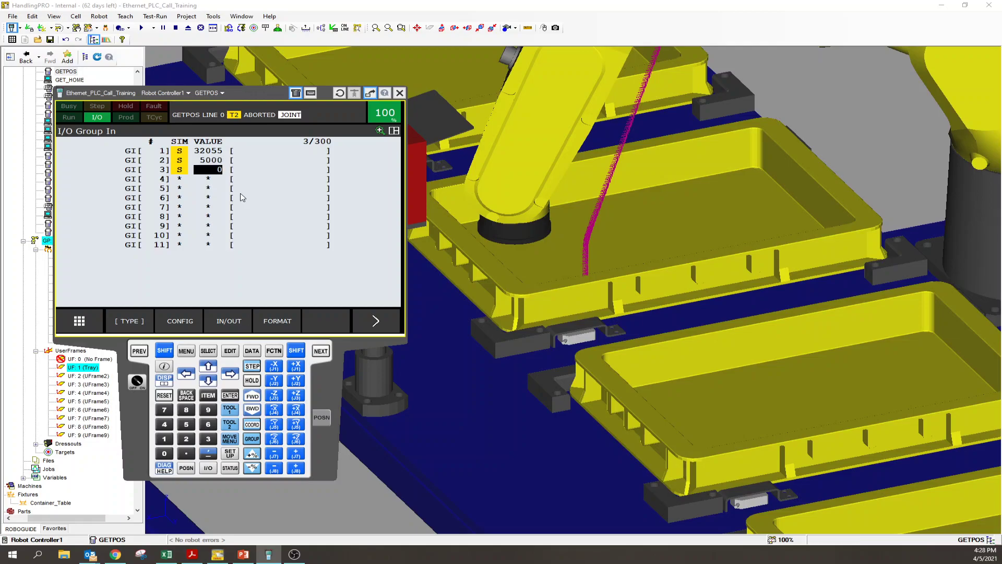
text(1000)
key(Return)
- Open the FUN2 program from the TP program list
click(250, 351)
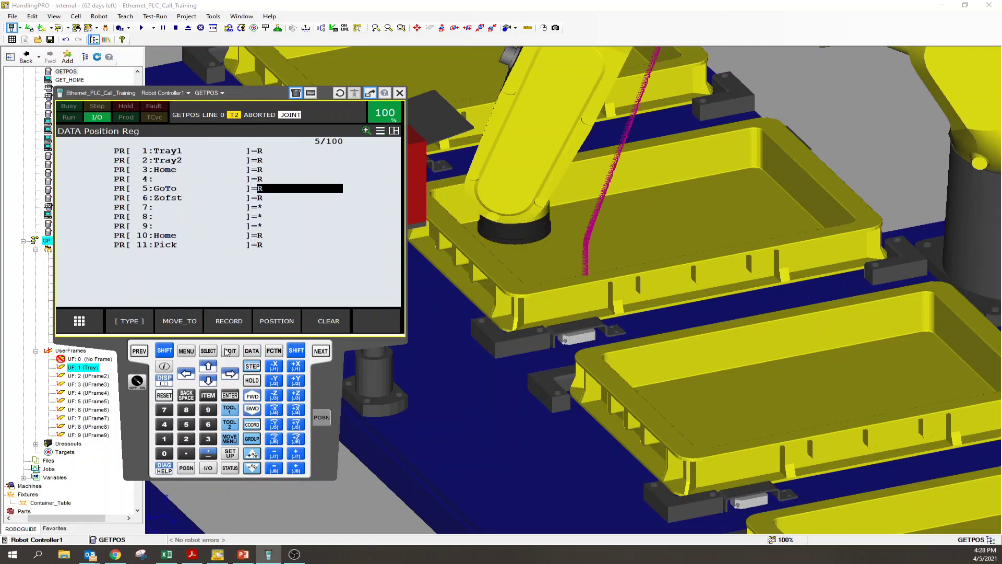
click(208, 351)
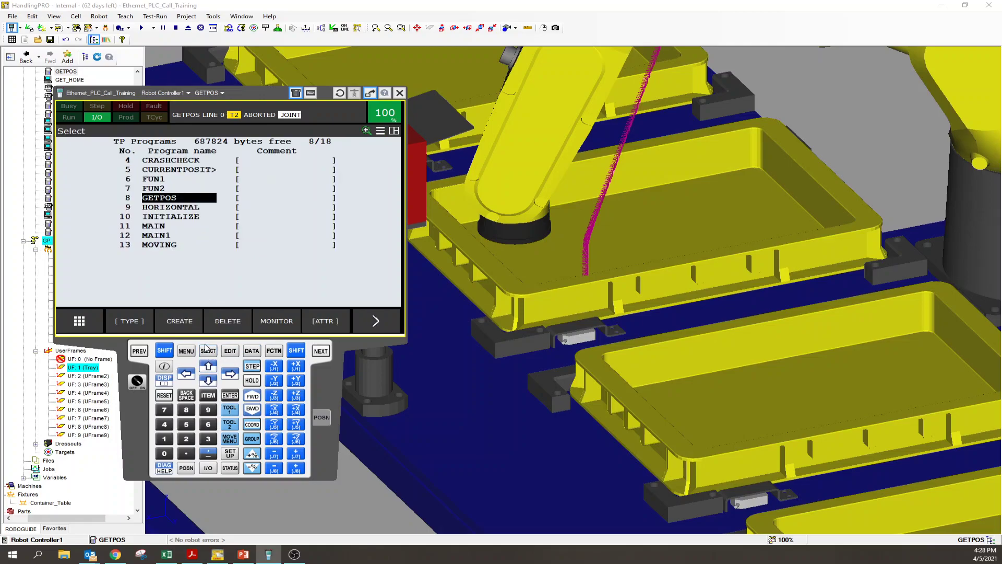
click(157, 189)
click(155, 191)
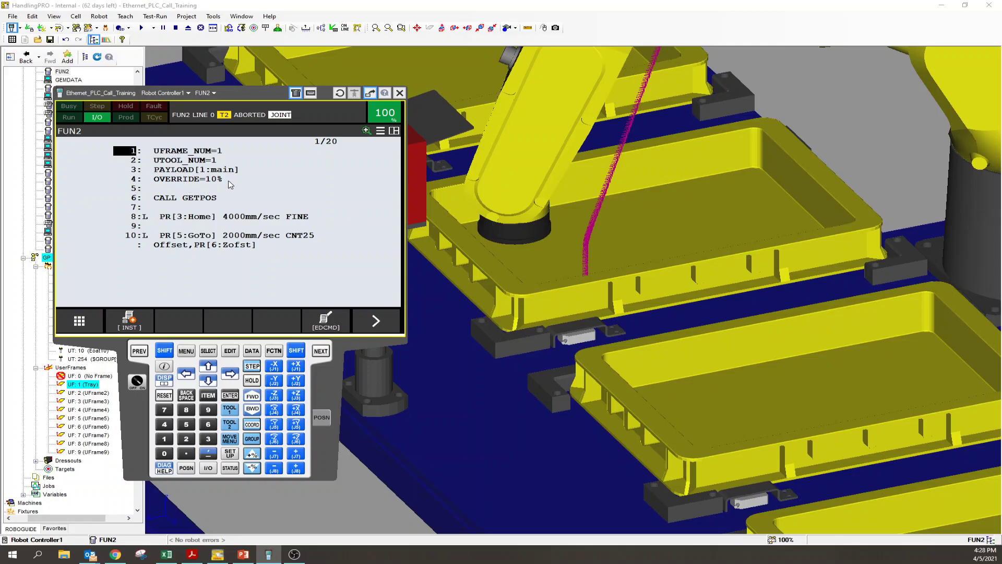
- Step through FUN2's UFRAME_NUM, UTOOL_NUM and OVERRIDE lines down to CALL GETPOS on line 6
click(157, 152)
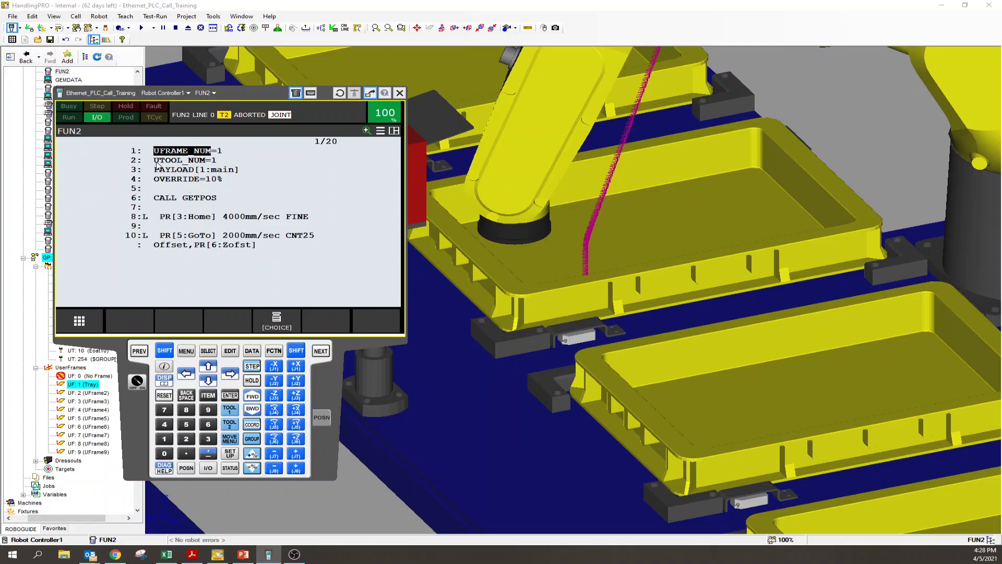
click(245, 153)
key(Left)
key(Left)
key(Right)
key(Right)
key(Left)
key(Left)
key(Right)
key(Right)
key(Left)
key(Left)
key(Down)
key(Right)
key(Right)
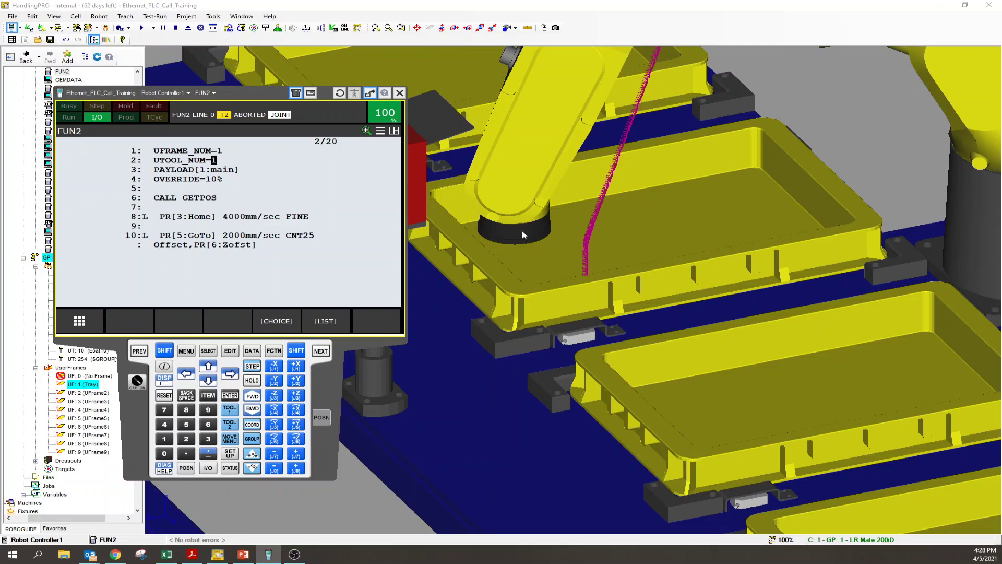
key(Left)
key(Left)
key(Down)
key(Right)
key(Left)
key(Down)
key(Right)
key(Left)
key(Down)
key(Down)
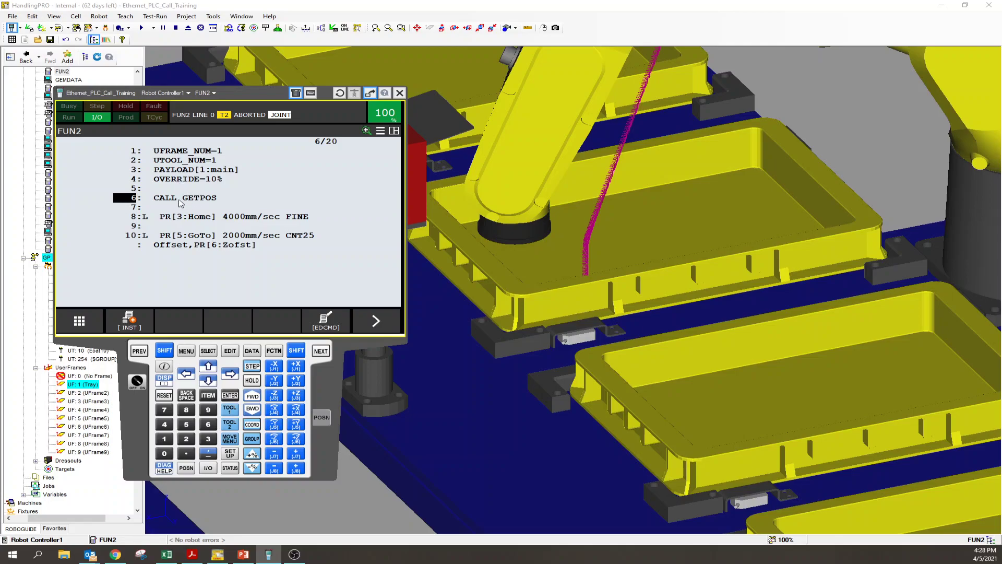
- Step into the called GETPOS program, return to FUN2, and move to the PR[3:Home] move on line 8
click(195, 200)
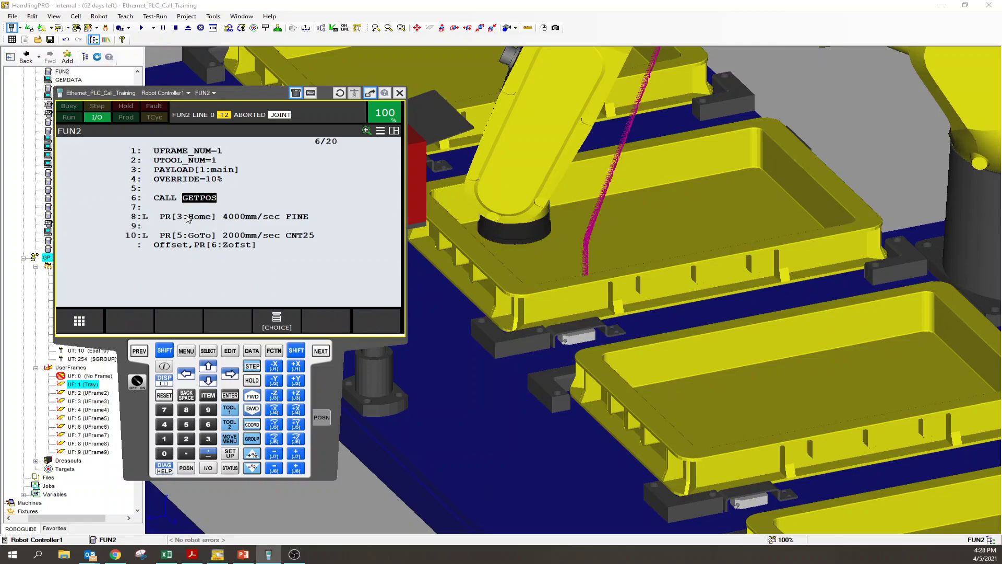
key(Return)
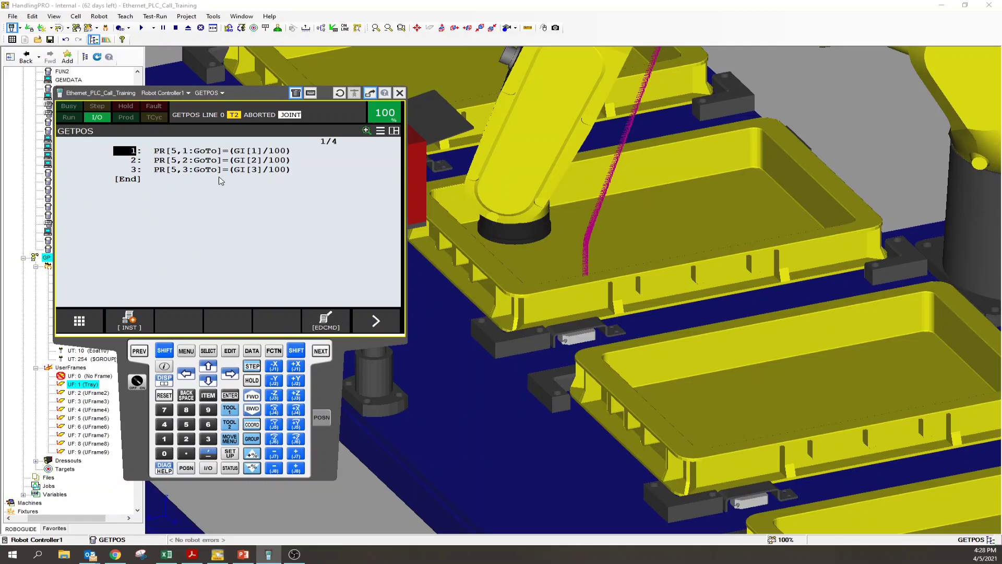
click(139, 351)
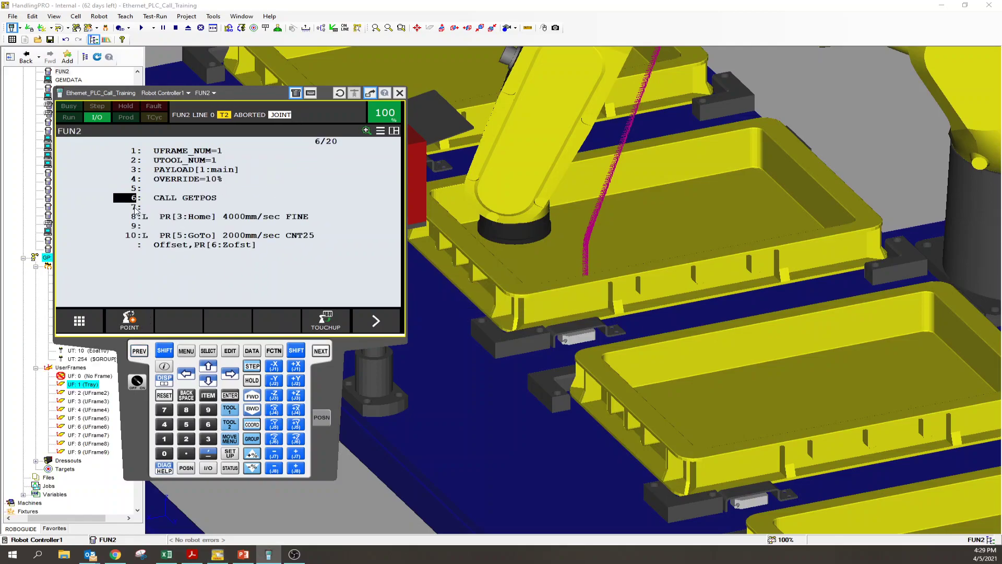
key(Down)
key(Down)
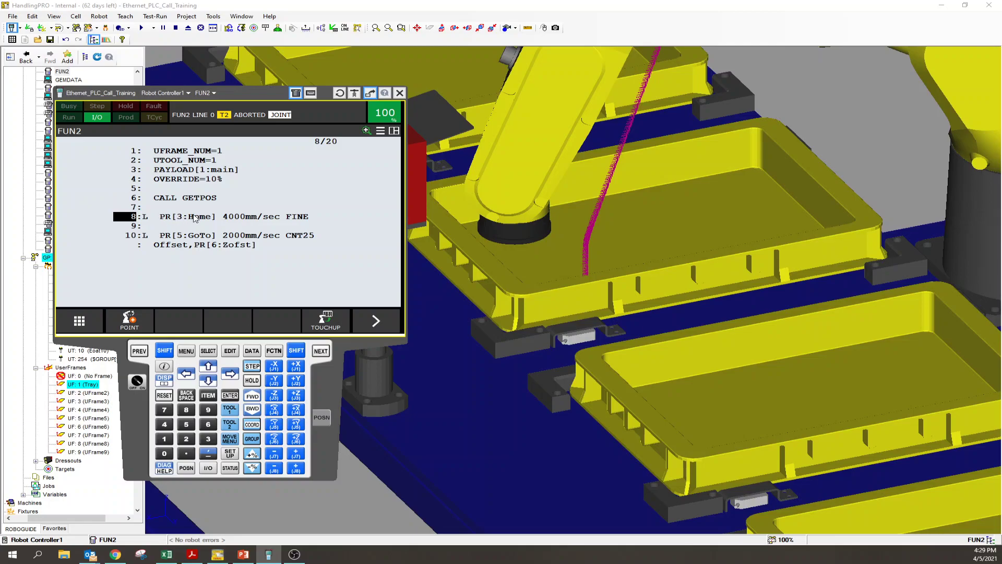
scroll(616, 102, down, 5)
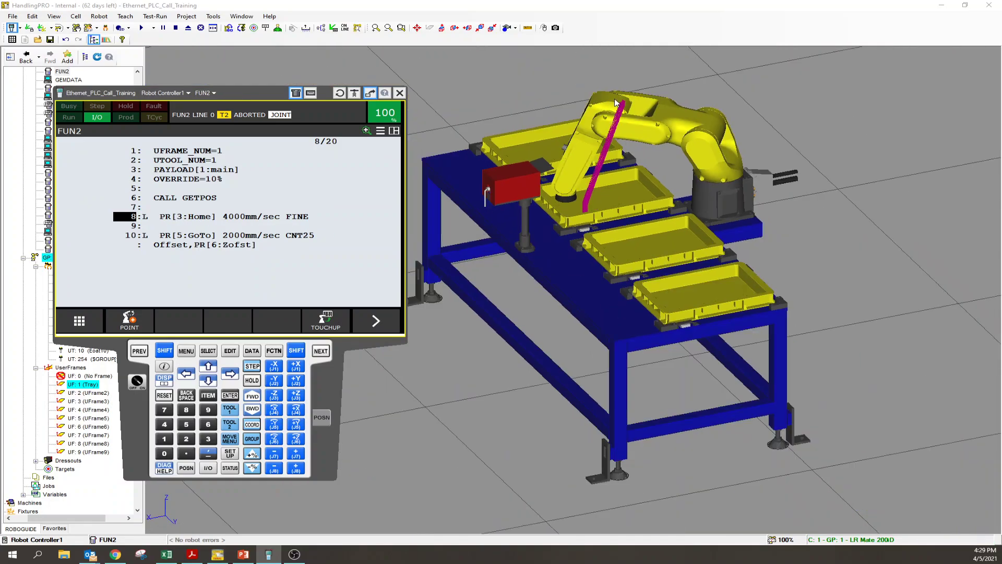
key(Down)
key(Down)
key(Down)
key(Down)
key(Down)
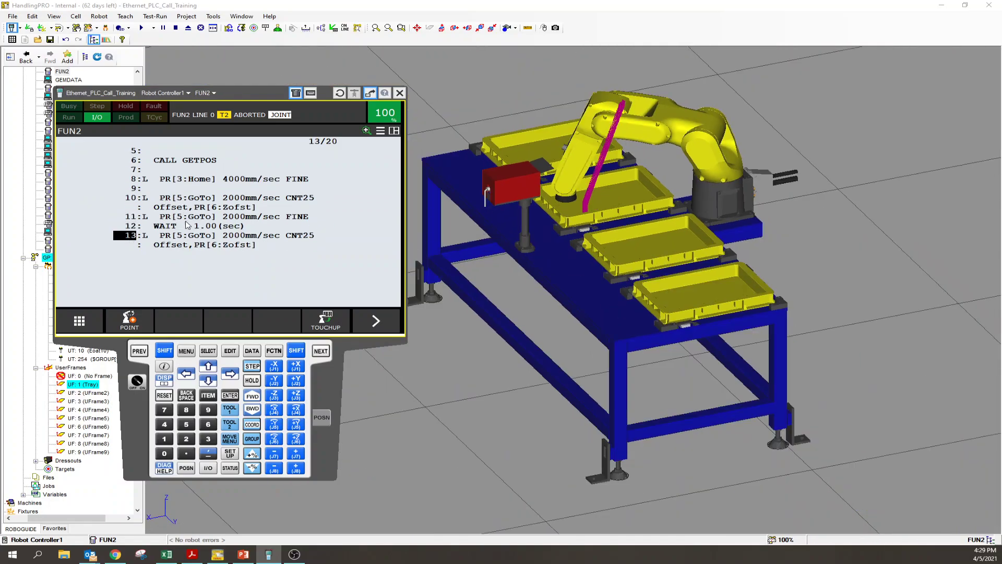
key(Down)
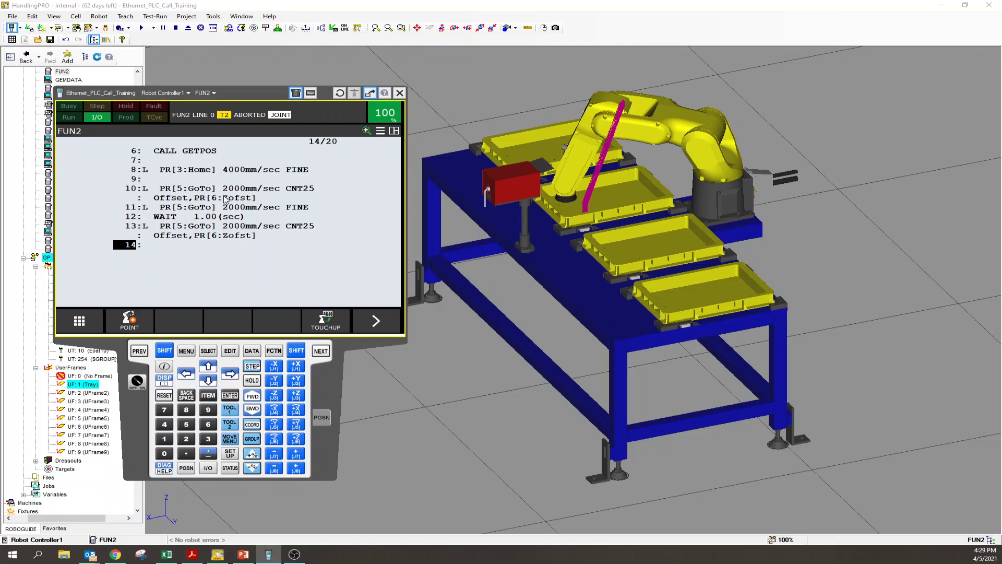
click(179, 207)
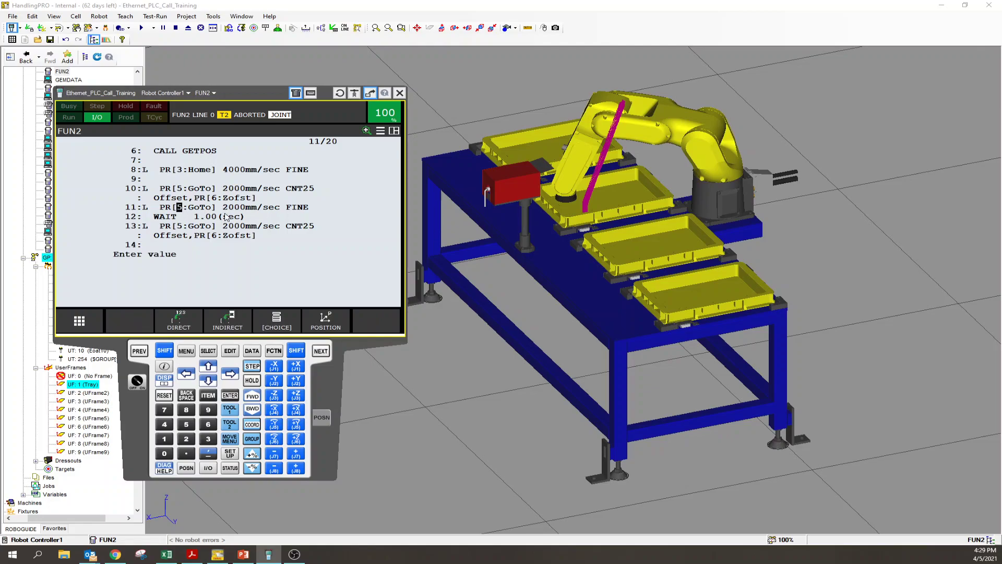
click(201, 217)
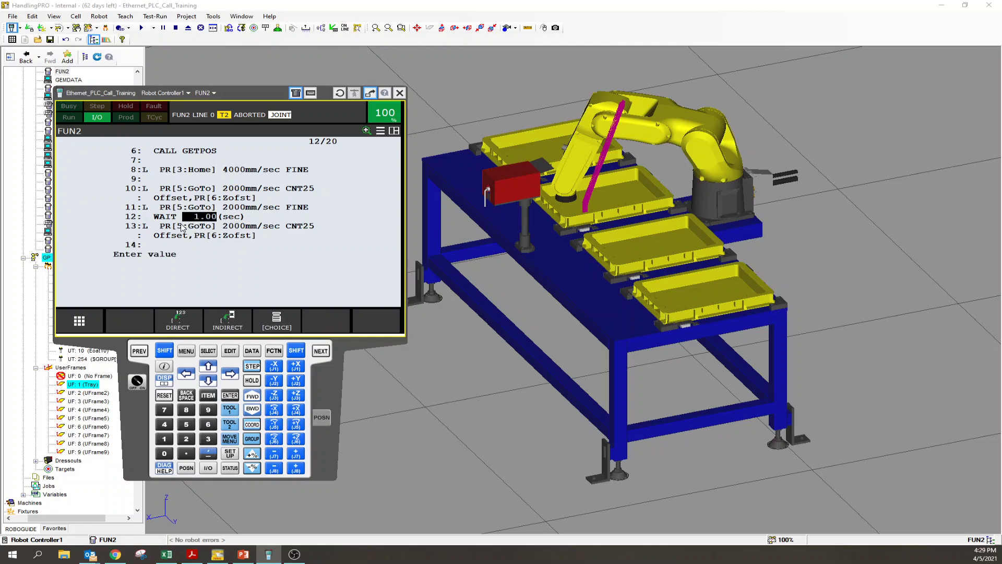
click(180, 226)
click(214, 198)
click(216, 236)
click(215, 198)
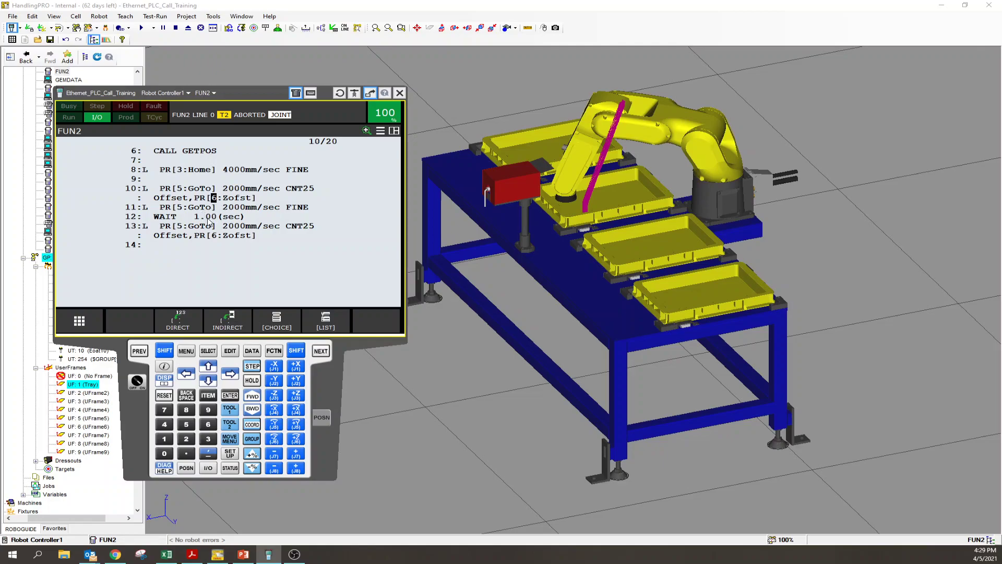
key(Down)
key(Down)
key(Down)
key(Down)
key(Down)
key(Down)
key(Down)
key(Down)
key(Down)
key(Down)
key(Down)
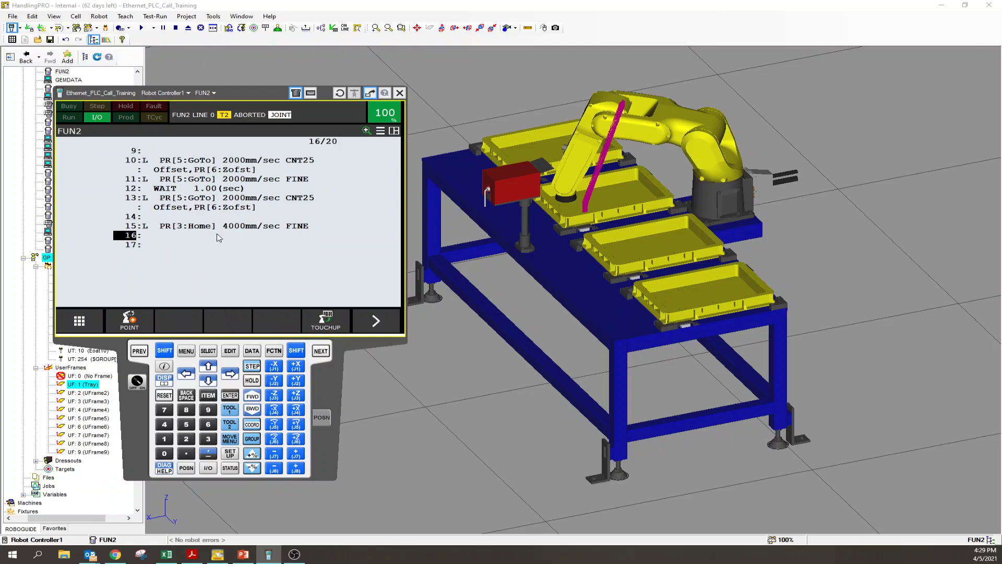
key(Up)
key(Up)
key(Up)
key(Up)
key(Up)
key(Up)
key(Up)
key(Up)
key(Up)
key(Up)
key(Up)
key(Up)
key(Up)
key(Up)
key(Up)
key(Up)
key(Up)
key(Up)
key(Up)
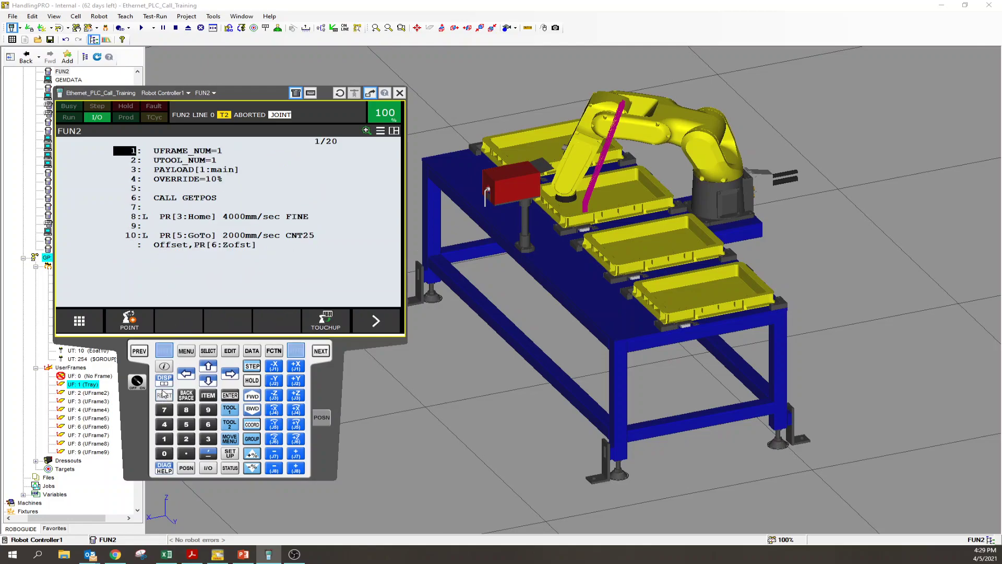
- Switch the pendant to the Triple layout showing FUN2, Group In and Position Registers
shift+click(163, 380)
click(206, 186)
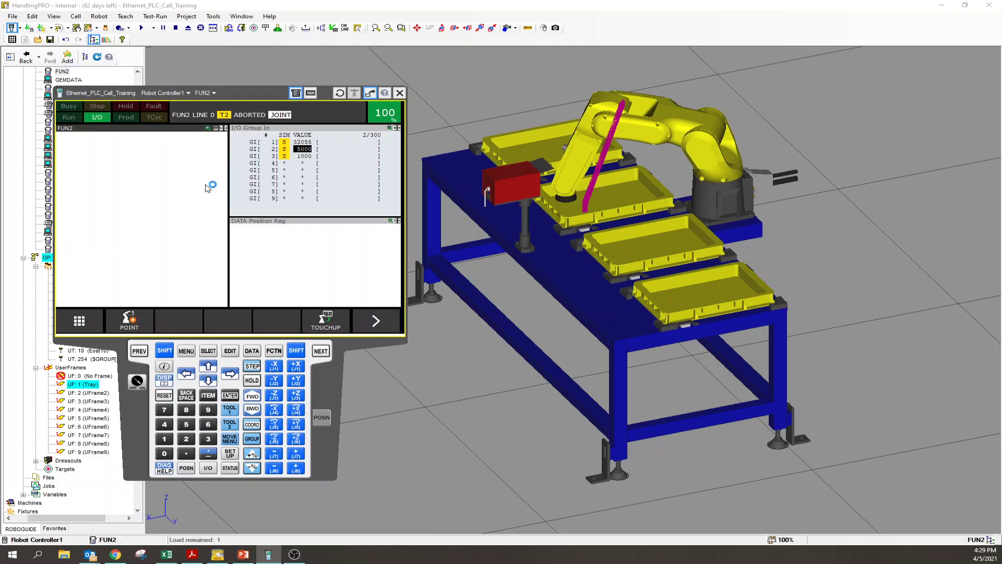
click(106, 144)
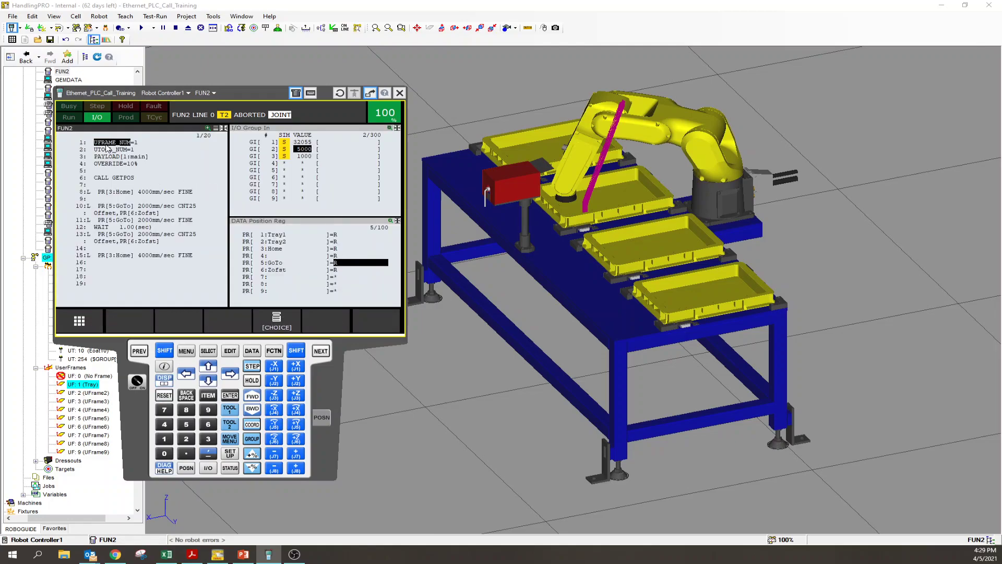
click(316, 135)
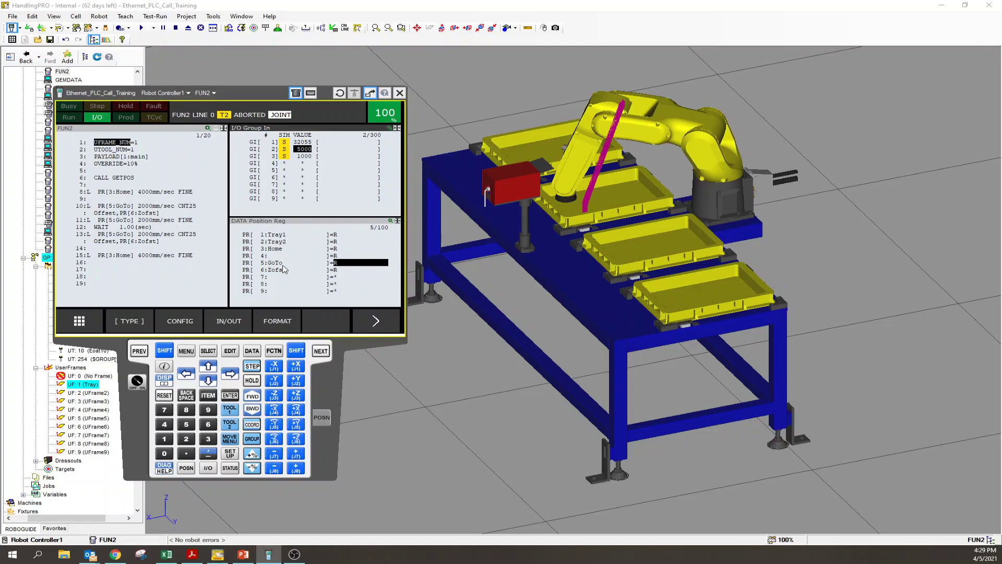
click(284, 266)
click(82, 142)
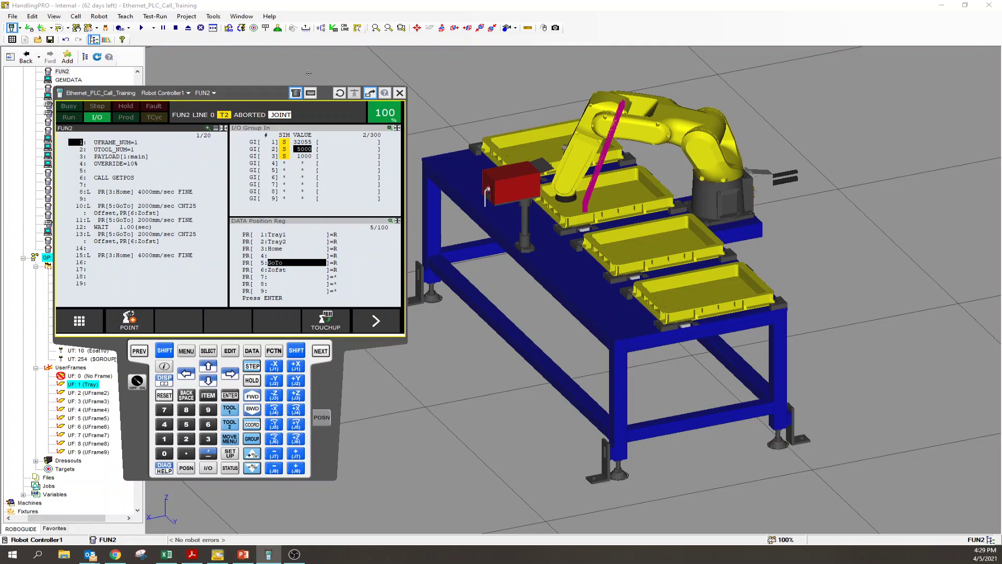
- Run FUN2 and inspect PR[5] GoTo's resulting coordinates: X 320.550, Y 50, Z 10
click(143, 29)
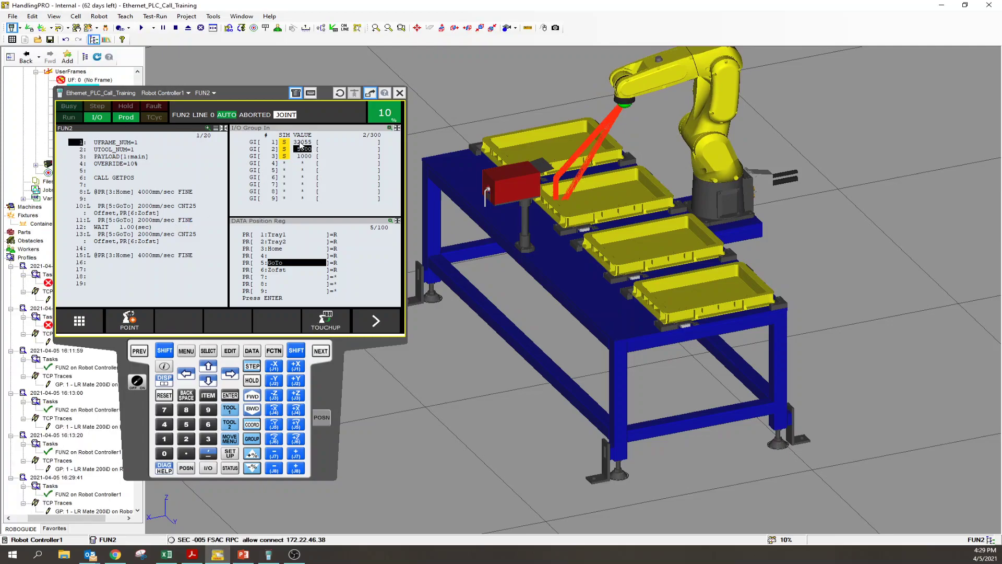
click(285, 268)
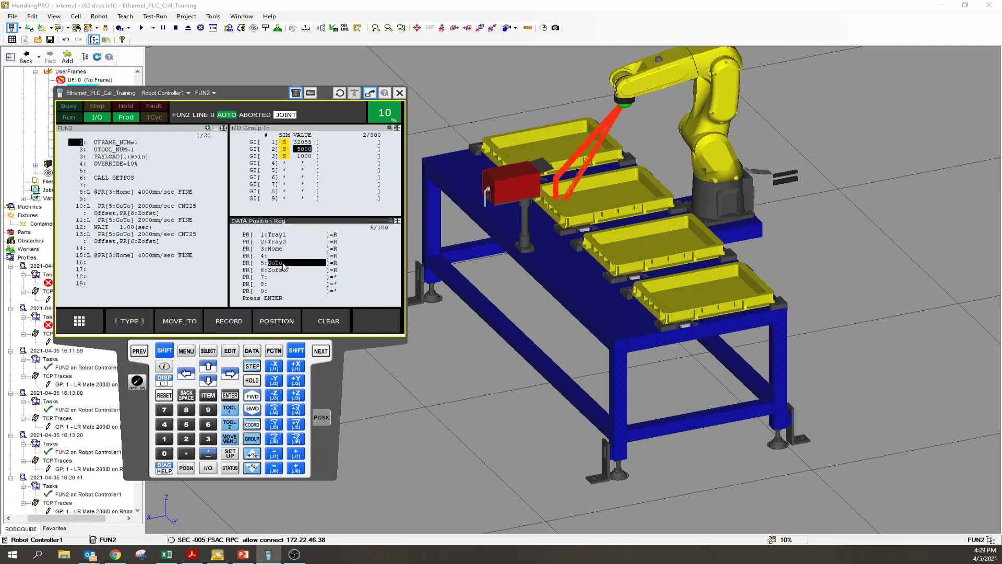
click(336, 263)
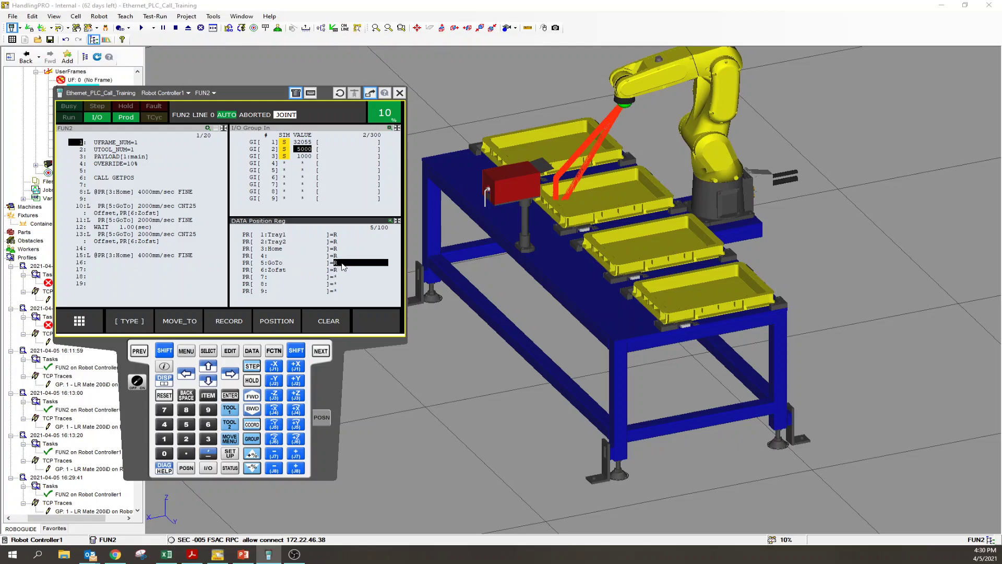
click(277, 321)
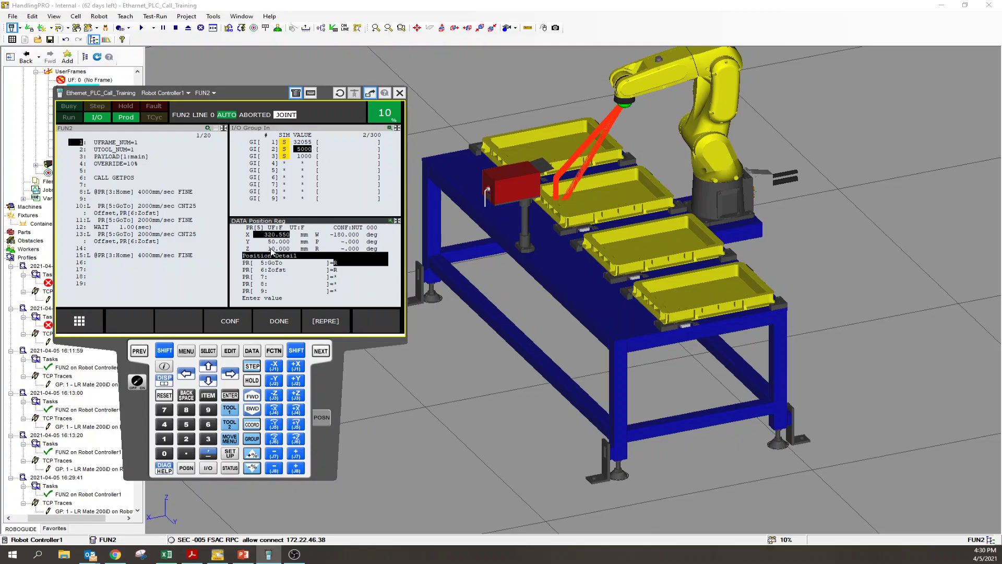
click(291, 321)
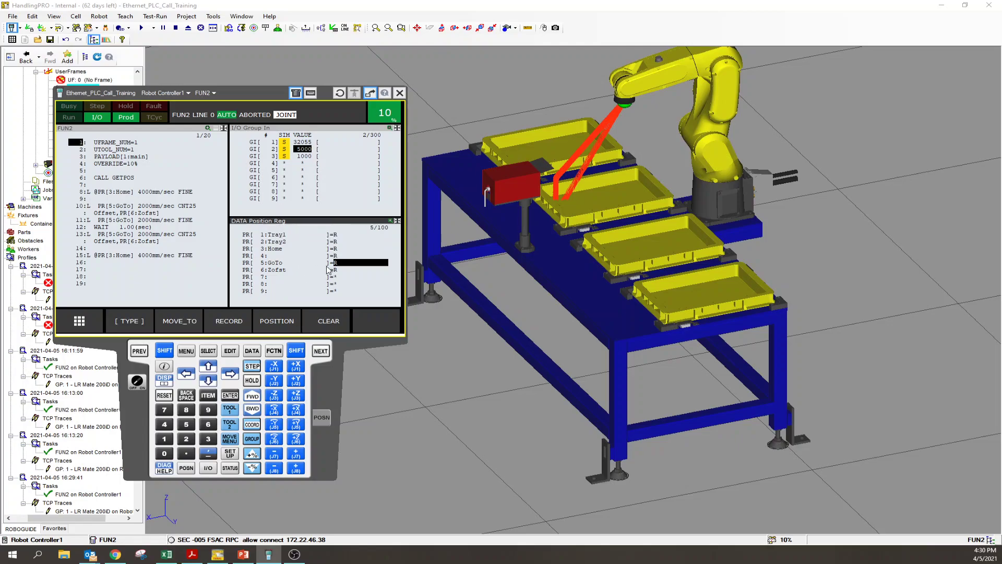
- Enter group input values 32011, 55021 and 1549 for GI[1], GI[2] and GI[3]
click(304, 143)
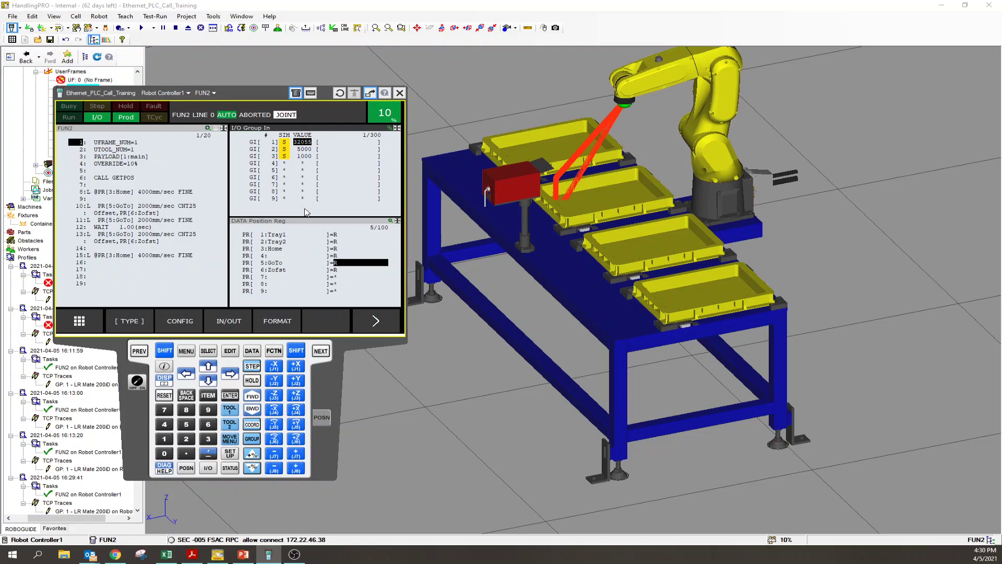
text(32011)
key(Return)
text(55021)
key(Down)
text(15)
key(Return)
- Run FUN2 again with the new inputs so the robot moves to another tray
click(77, 142)
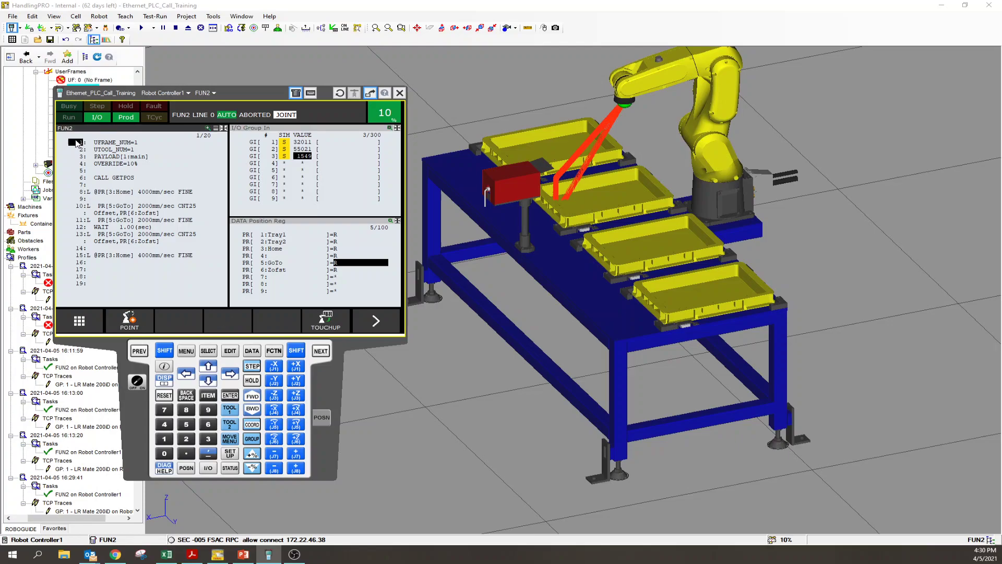
click(303, 142)
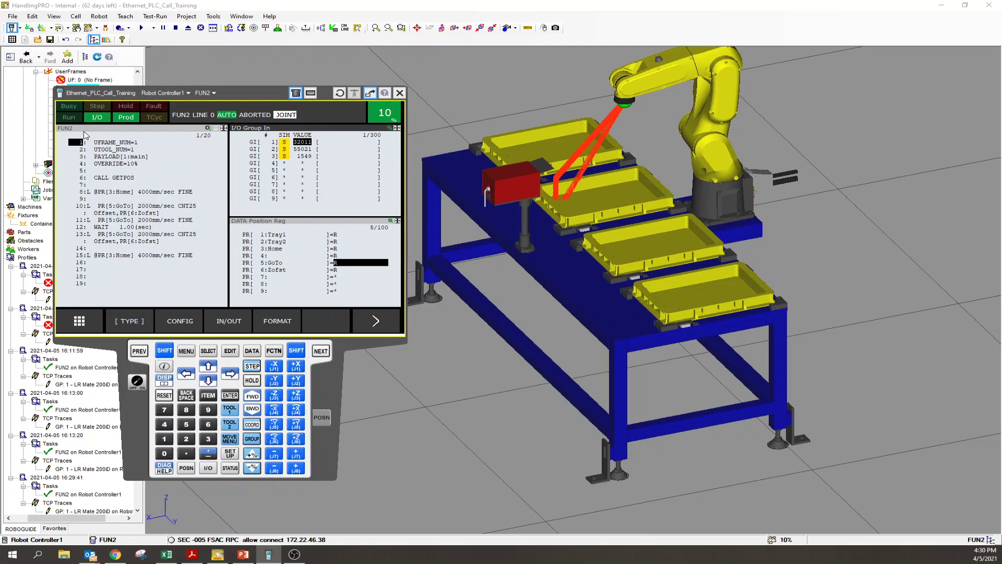
click(77, 146)
click(141, 28)
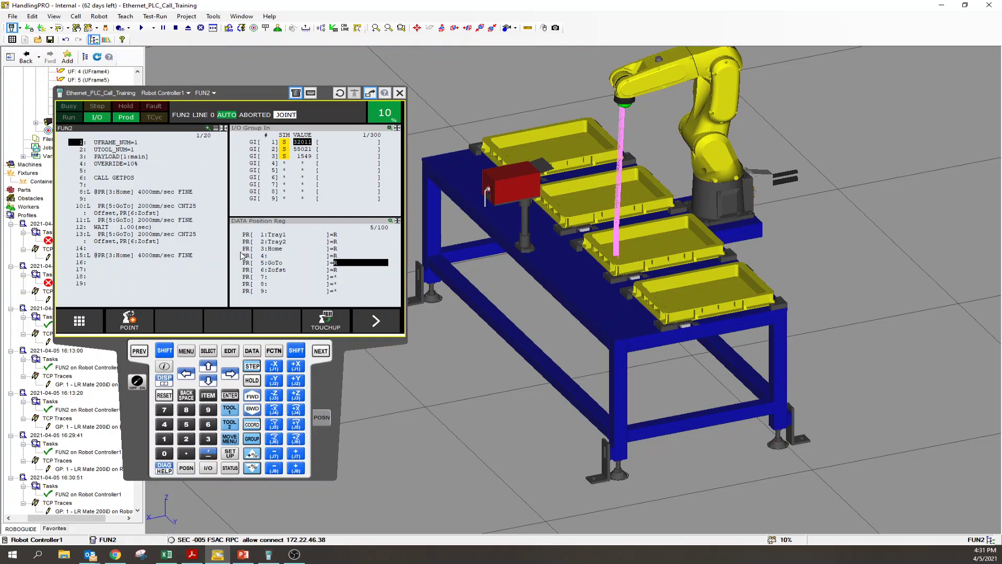
click(341, 265)
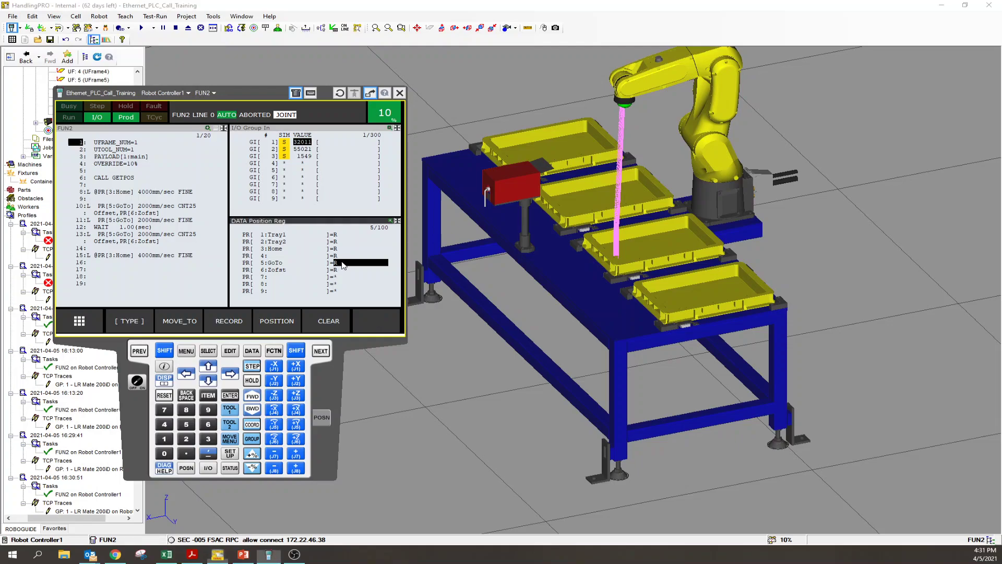
click(286, 330)
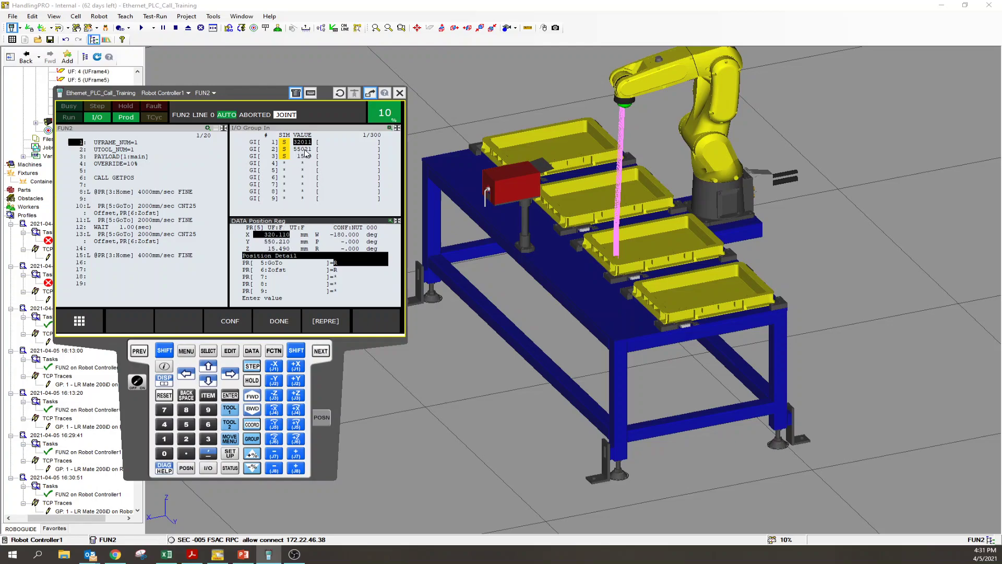
click(281, 249)
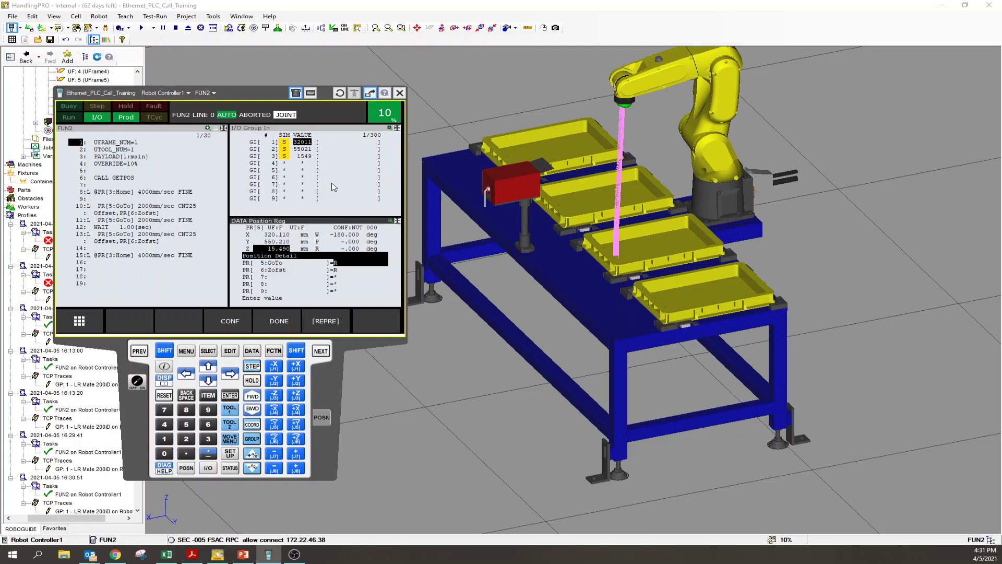
key(Up)
key(Up)
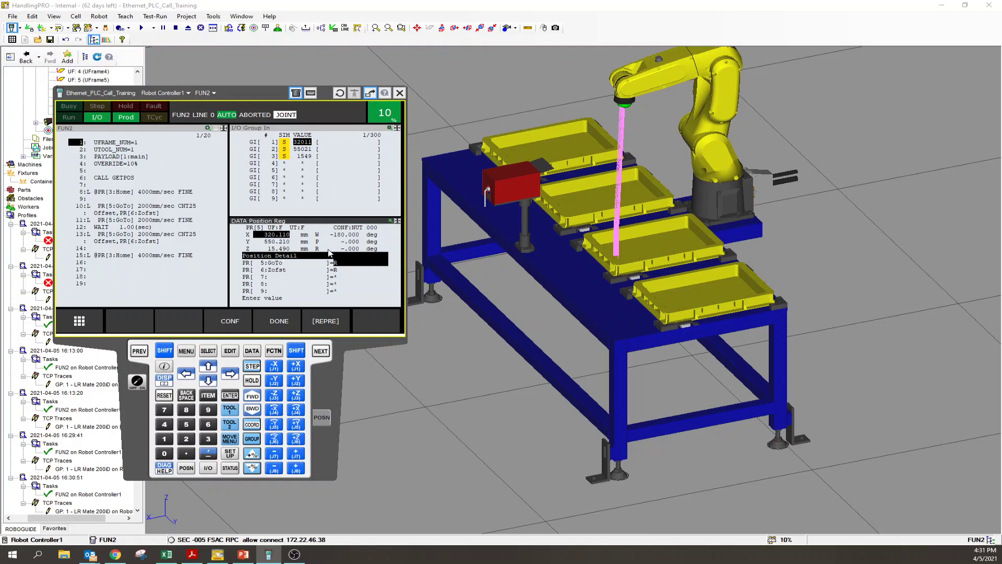
click(280, 325)
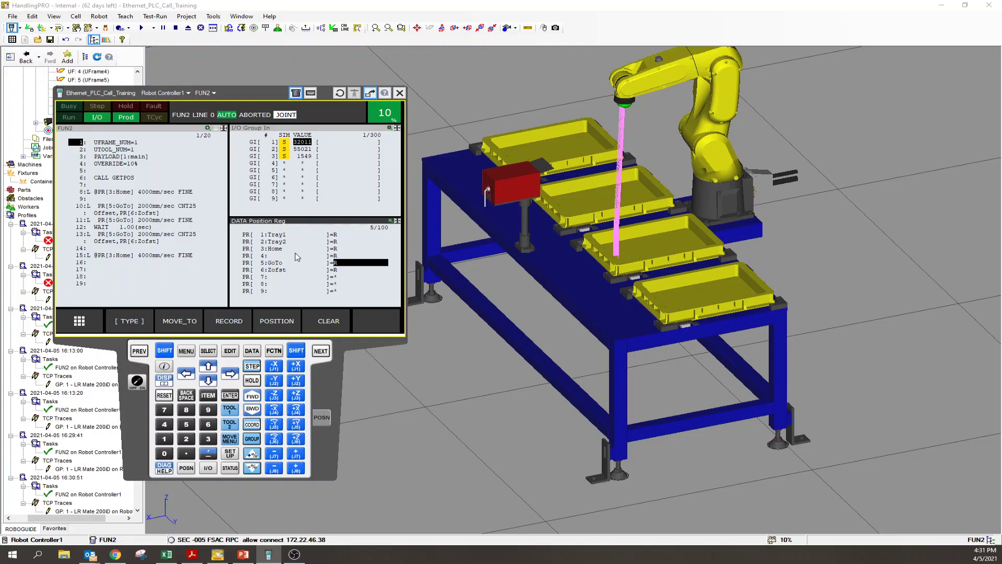
drag(258, 95, 482, 540)
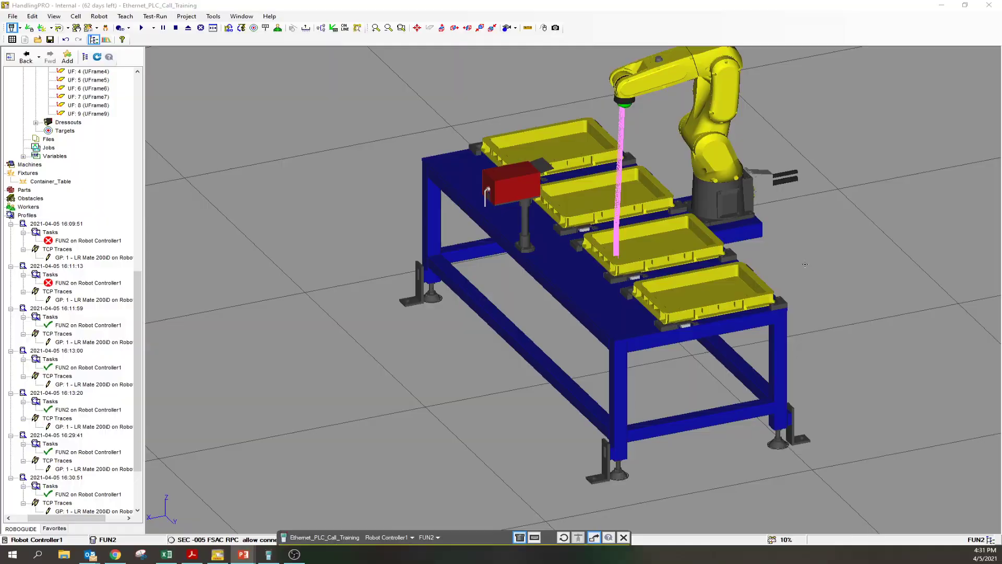
drag(473, 534, 302, 80)
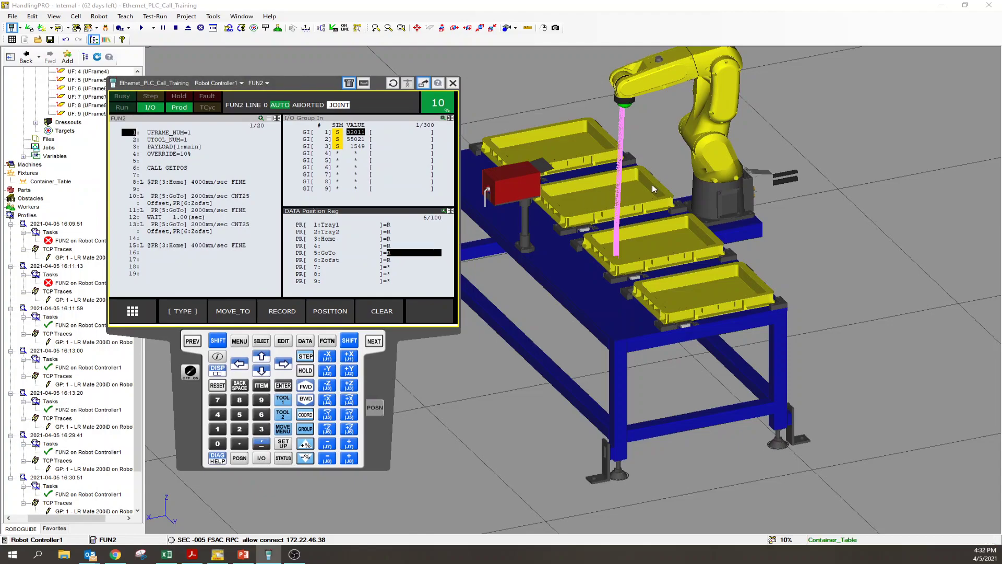
drag(309, 83, 286, 81)
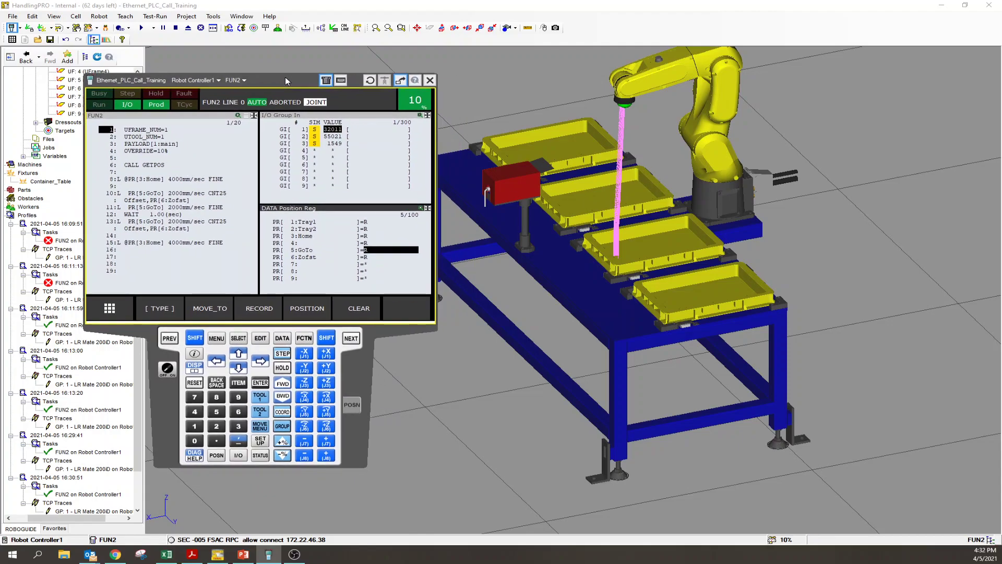